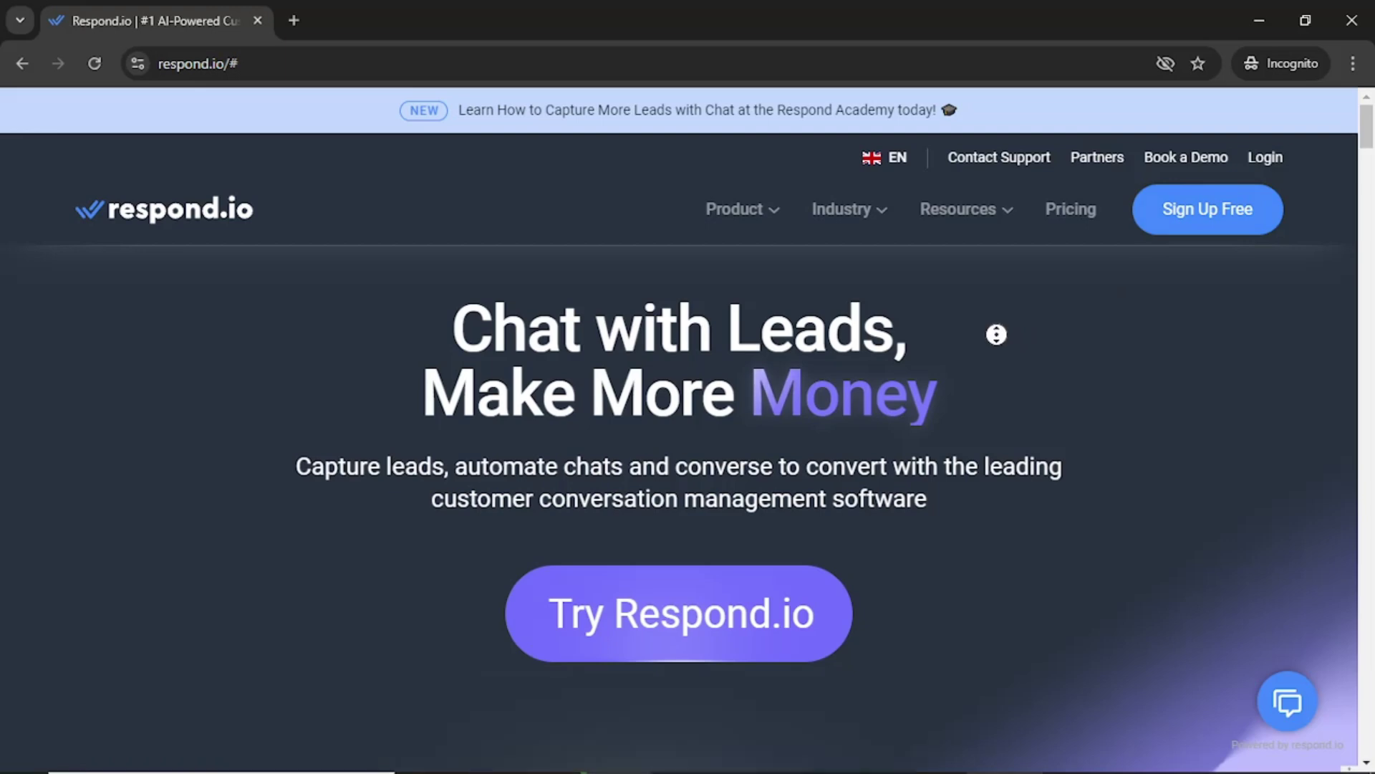
{"action": "scroll", "coordinate": [996, 330], "scroll_direction": "down", "scroll_amount": 1}
{"action": "scroll", "coordinate": [997, 362], "scroll_direction": "down", "scroll_amount": 2}
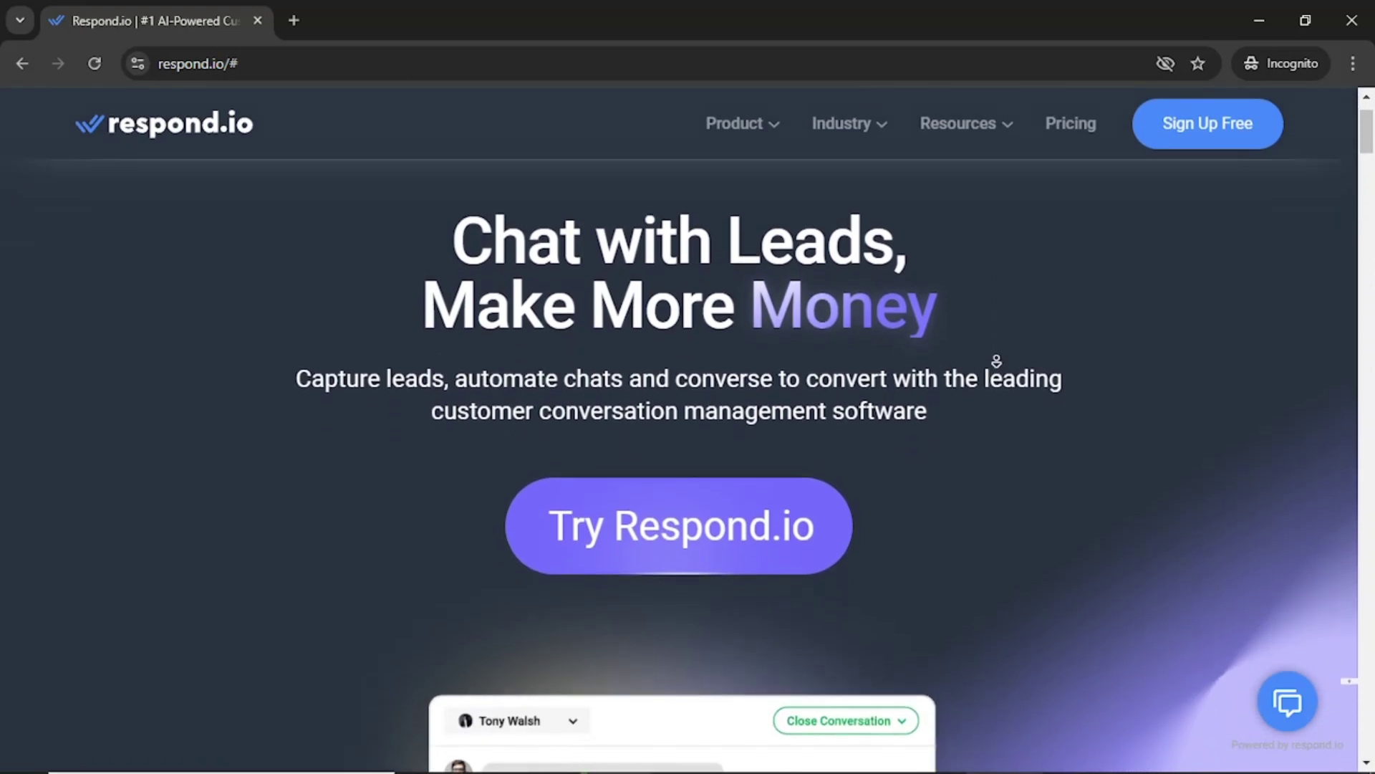
{"action": "scroll", "coordinate": [998, 367], "scroll_direction": "down", "scroll_amount": 3}
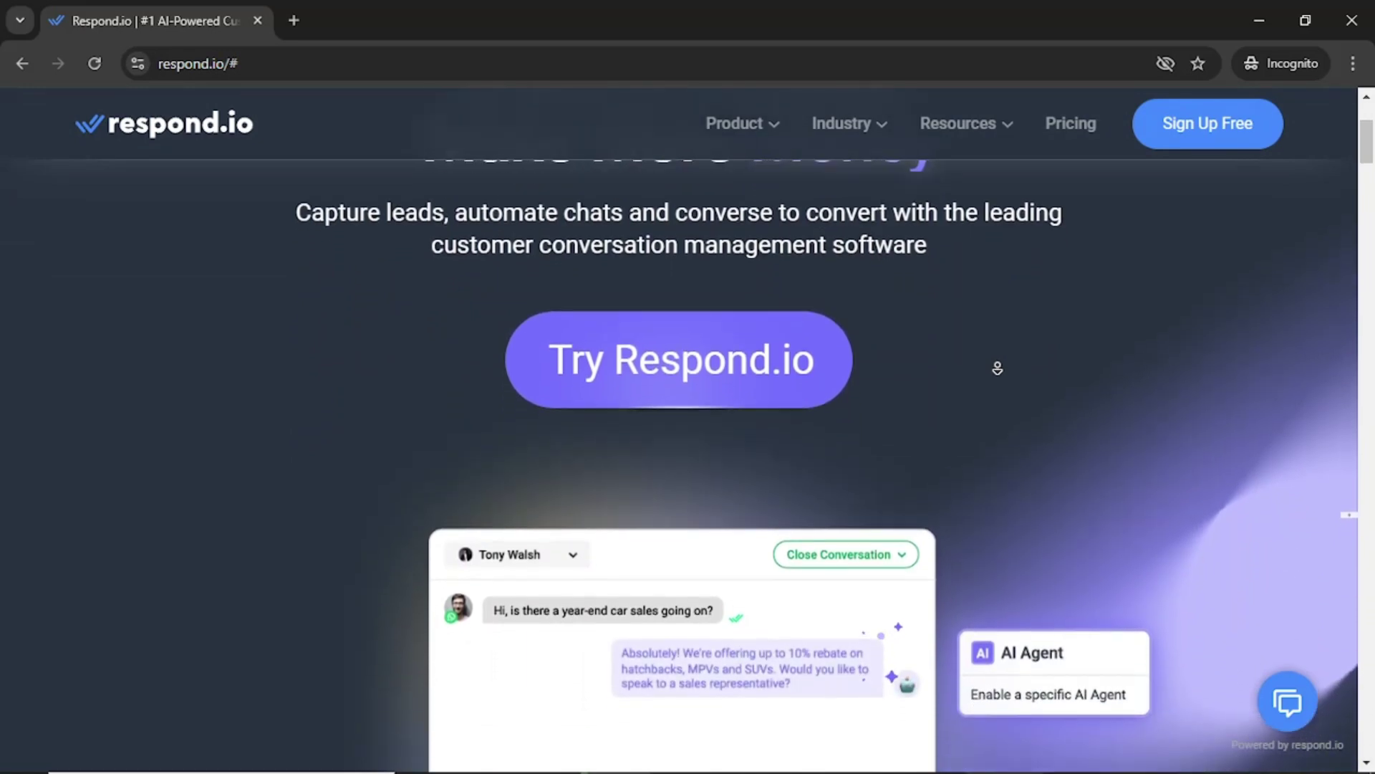
{"action": "scroll", "coordinate": [997, 369], "scroll_direction": "down", "scroll_amount": 3}
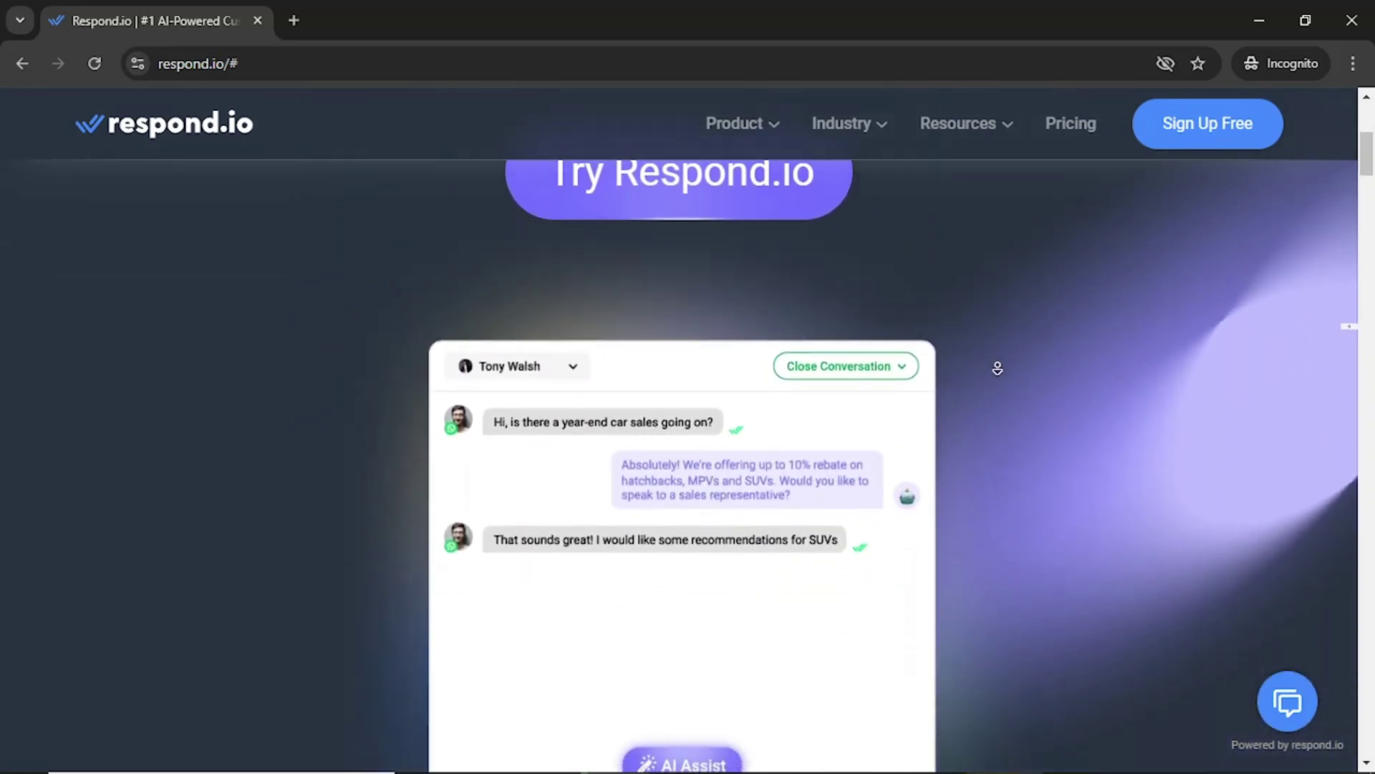
{"action": "scroll", "coordinate": [998, 376], "scroll_direction": "down", "scroll_amount": 4}
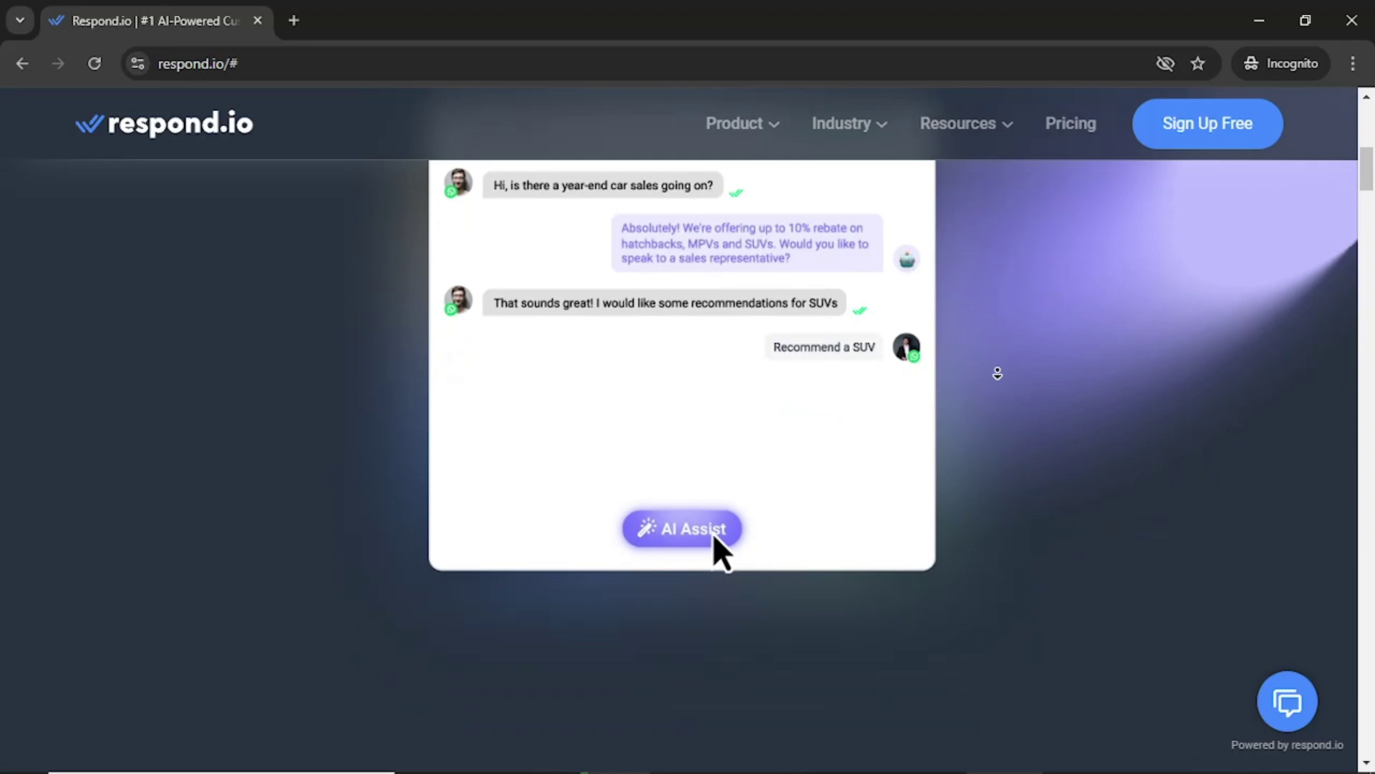
{"action": "scroll", "coordinate": [998, 381], "scroll_direction": "down", "scroll_amount": 5}
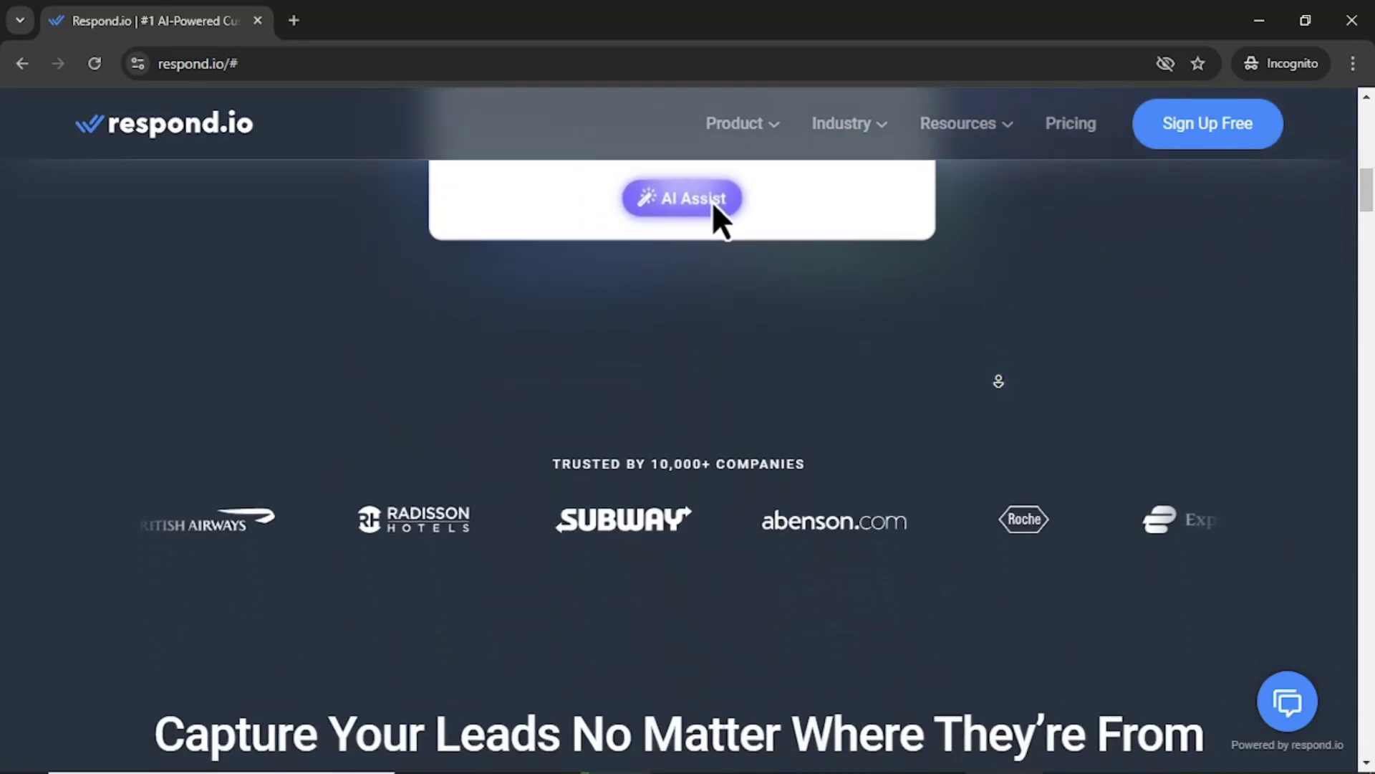
{"action": "scroll", "coordinate": [998, 381], "scroll_direction": "down", "scroll_amount": 5}
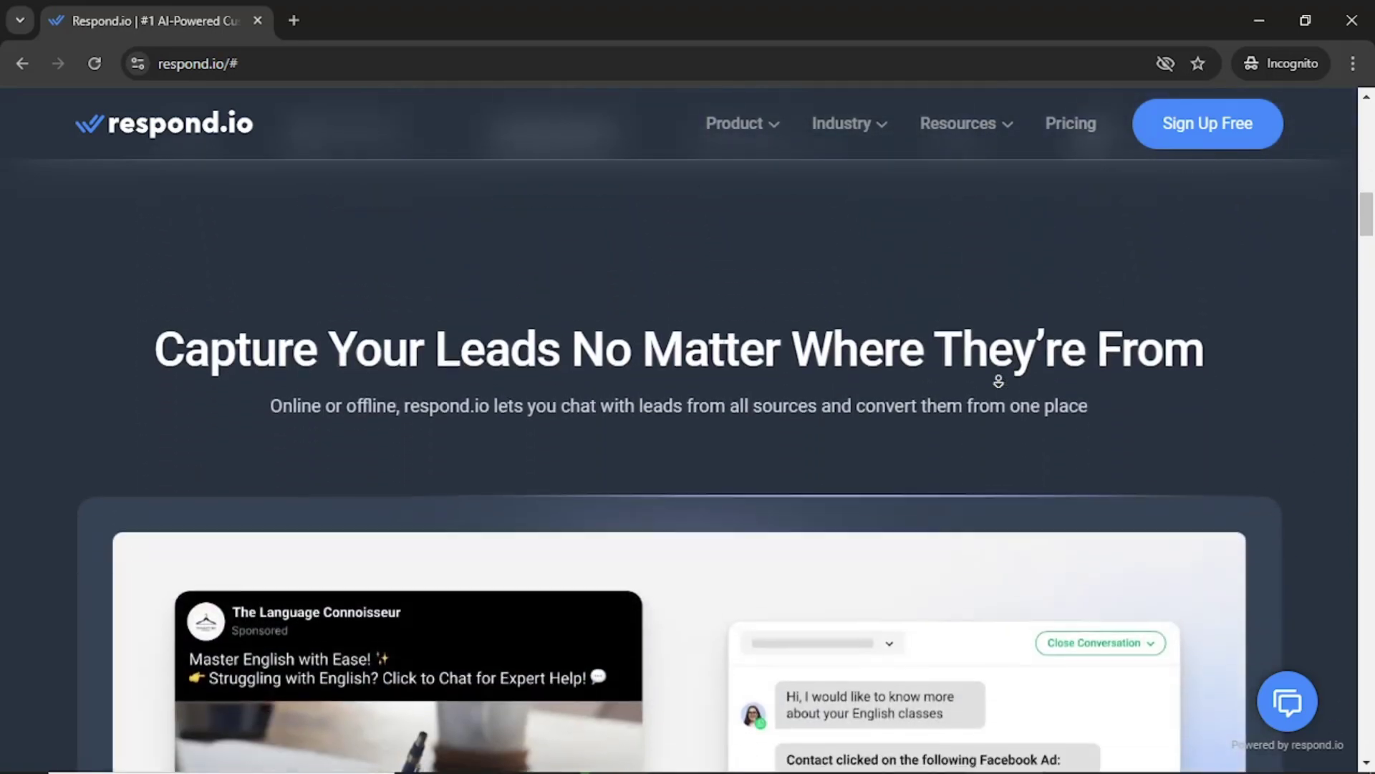
{"action": "scroll", "coordinate": [999, 381], "scroll_direction": "down", "scroll_amount": 5}
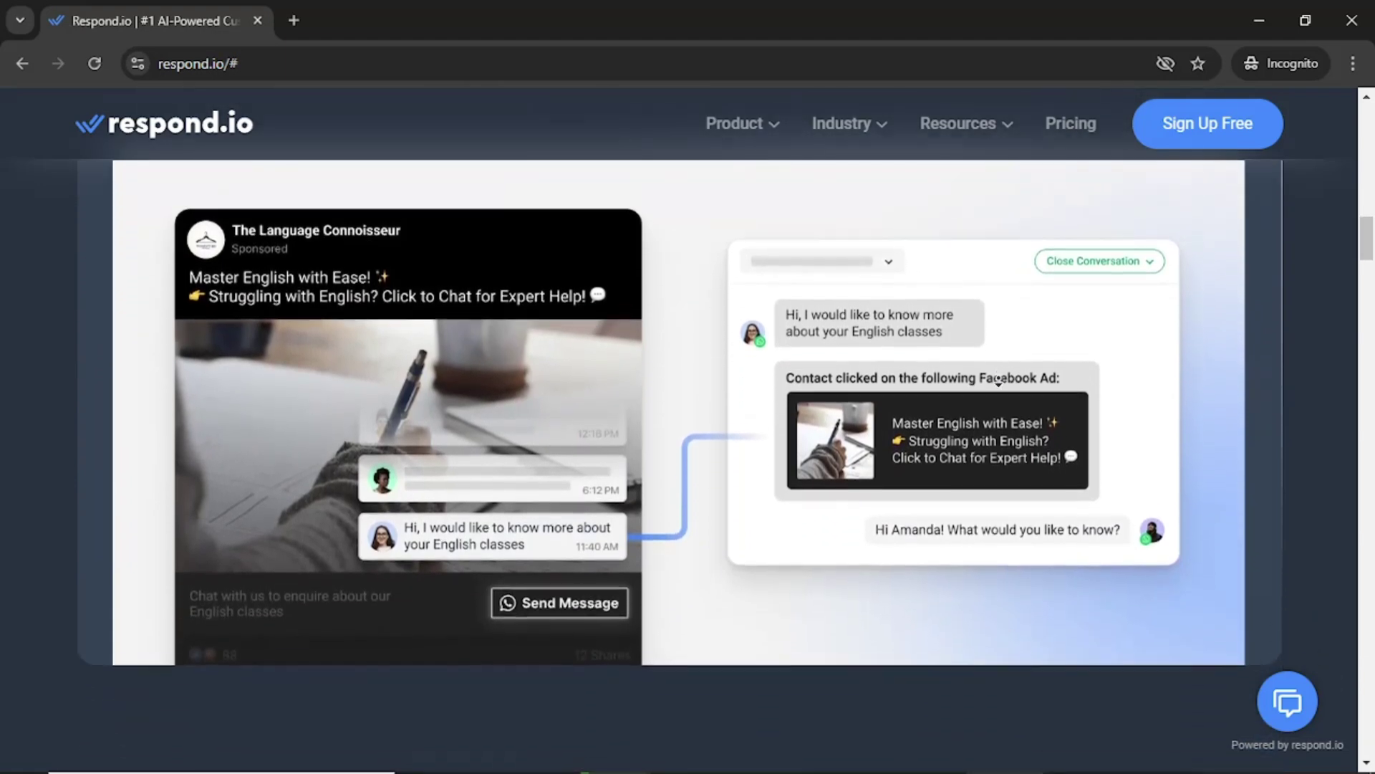
{"action": "scroll", "coordinate": [999, 381], "scroll_direction": "down", "scroll_amount": 5}
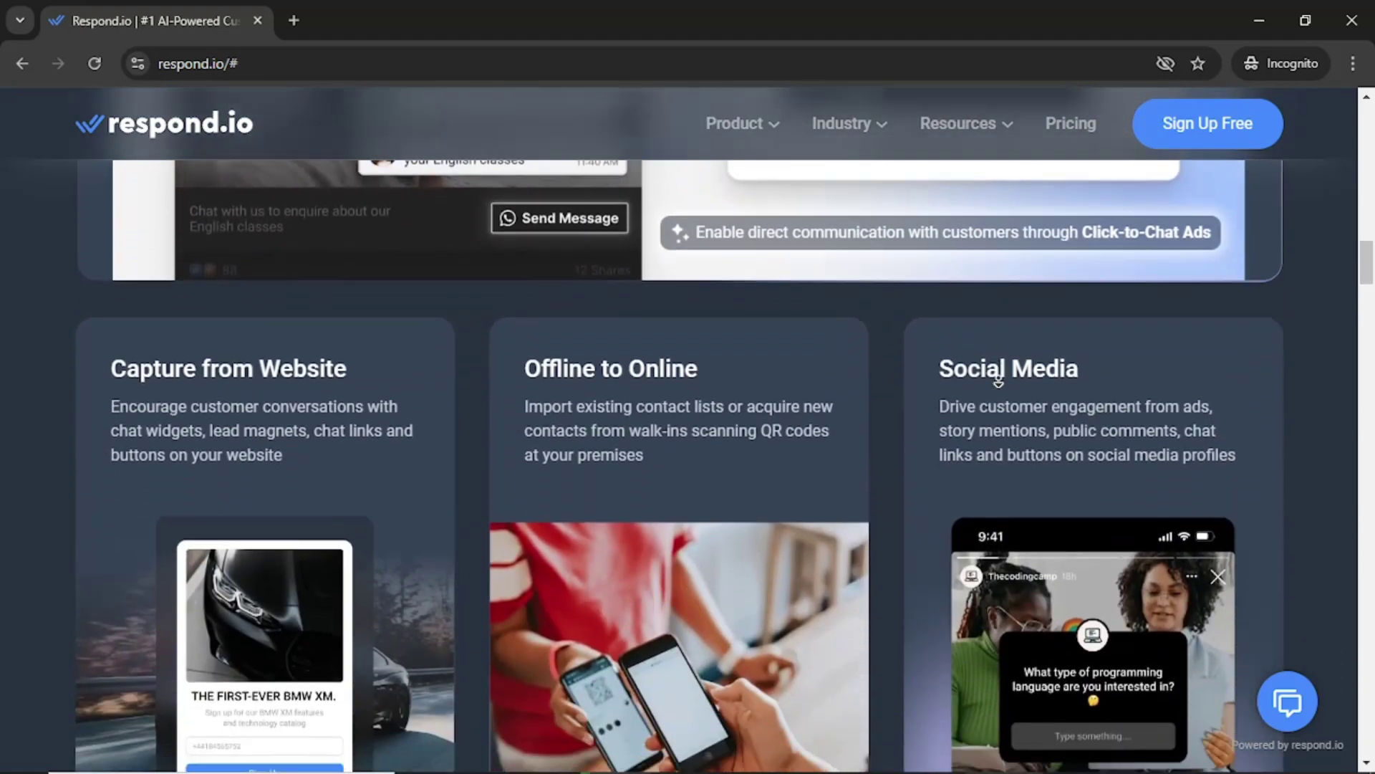
{"action": "scroll", "coordinate": [999, 381], "scroll_direction": "down", "scroll_amount": 5}
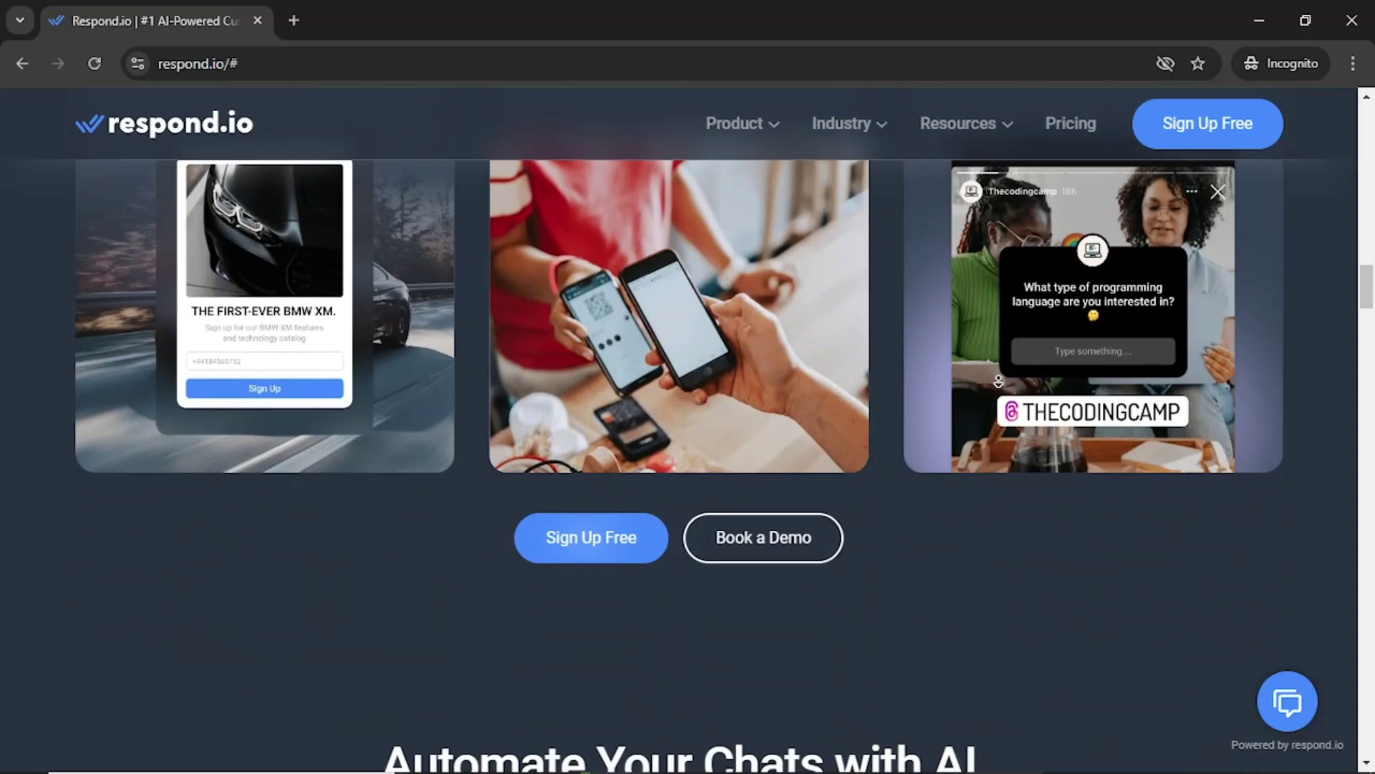
{"action": "scroll", "coordinate": [998, 381], "scroll_direction": "down", "scroll_amount": 5}
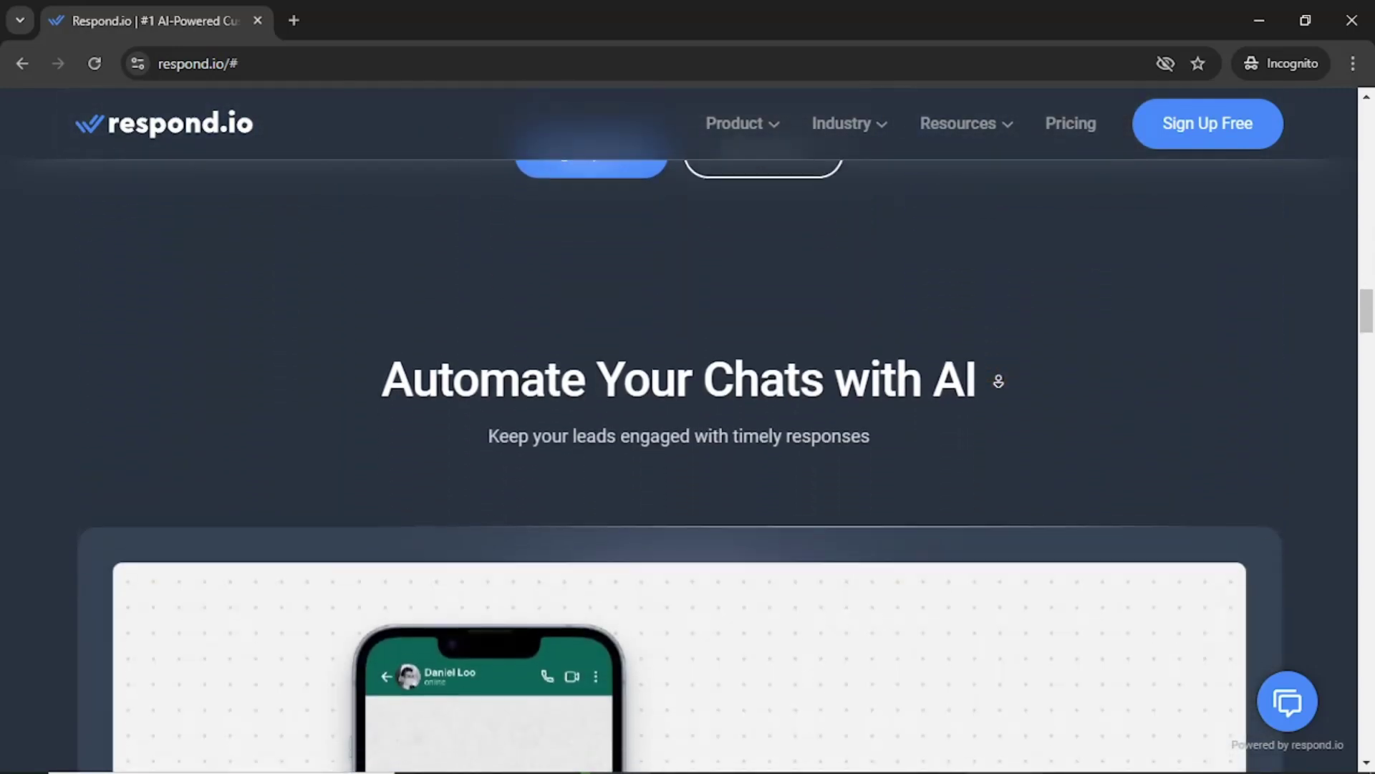
{"action": "scroll", "coordinate": [999, 381], "scroll_direction": "down", "scroll_amount": 5}
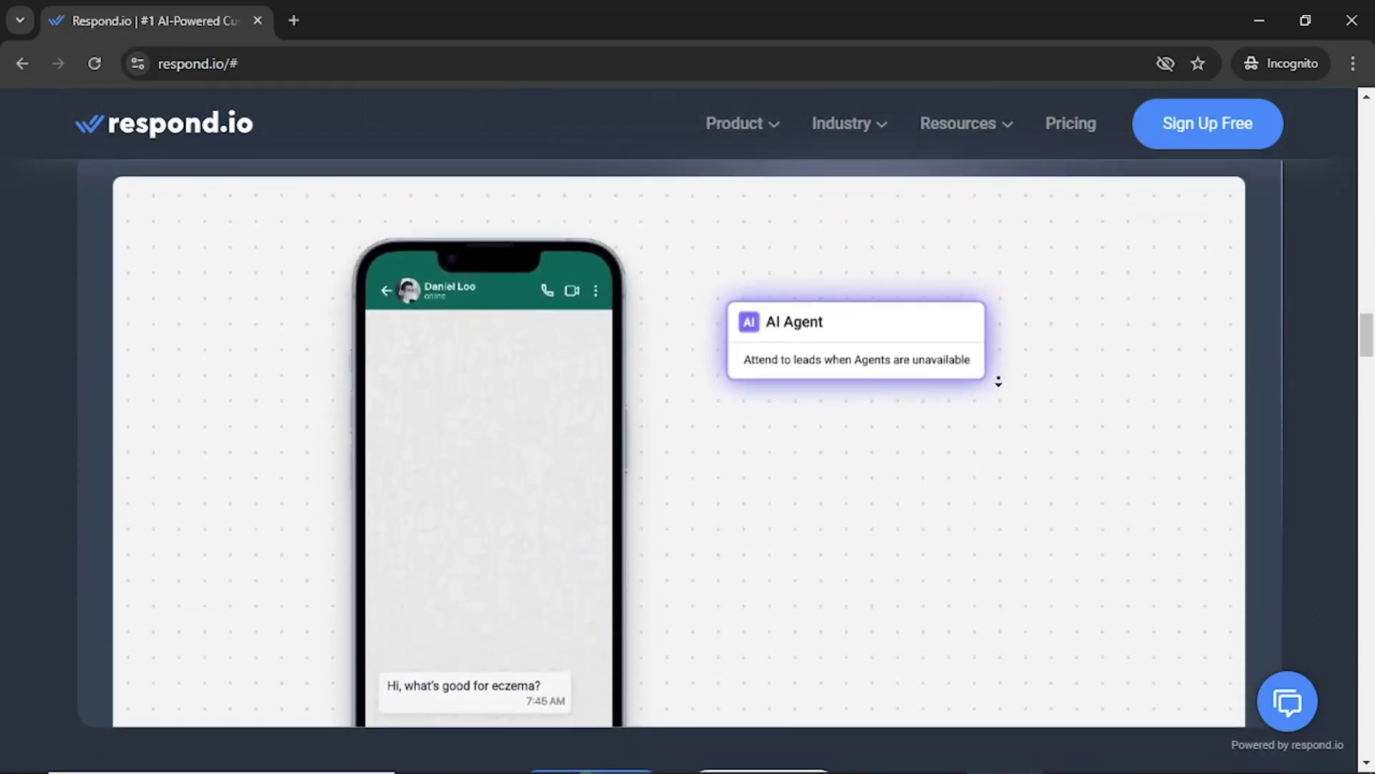
{"action": "scroll", "coordinate": [998, 384], "scroll_direction": "down", "scroll_amount": 7}
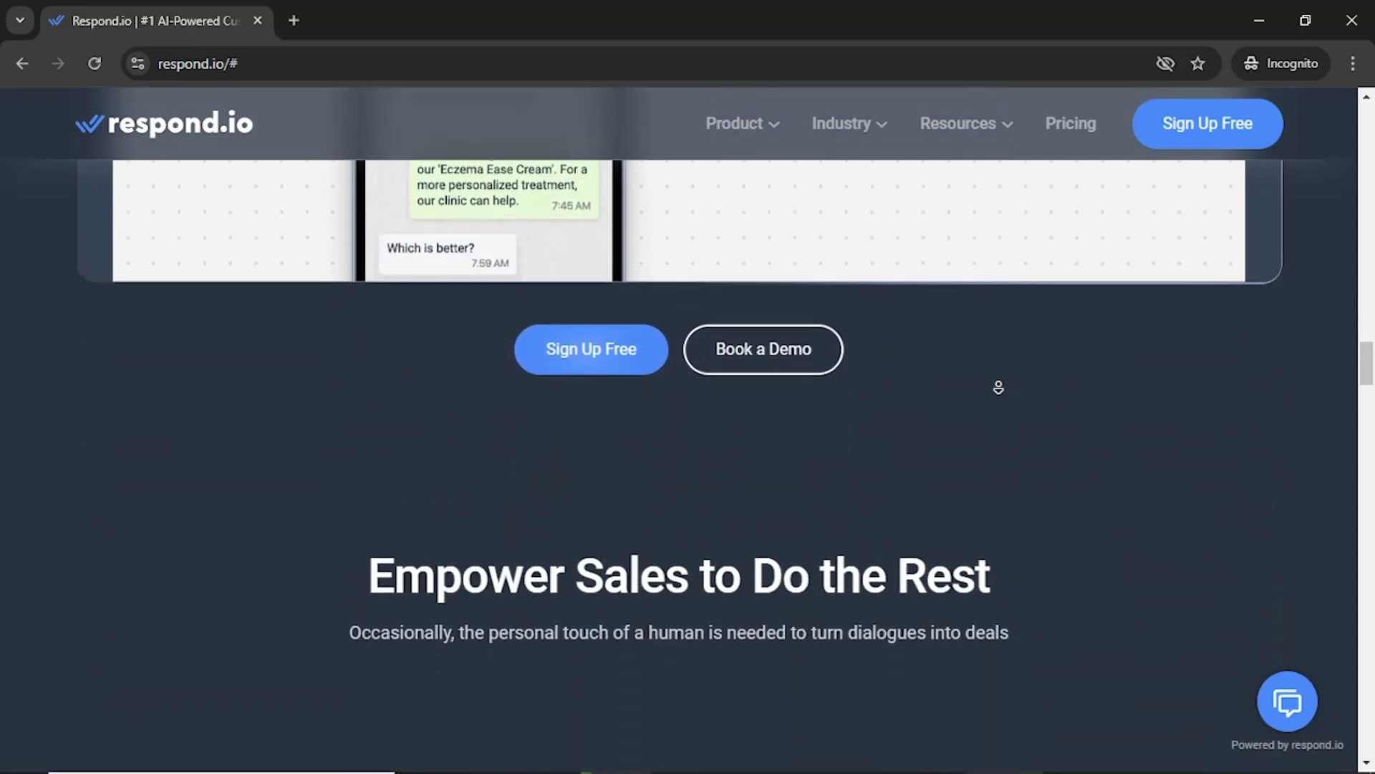
{"action": "scroll", "coordinate": [999, 395], "scroll_direction": "down", "scroll_amount": 10}
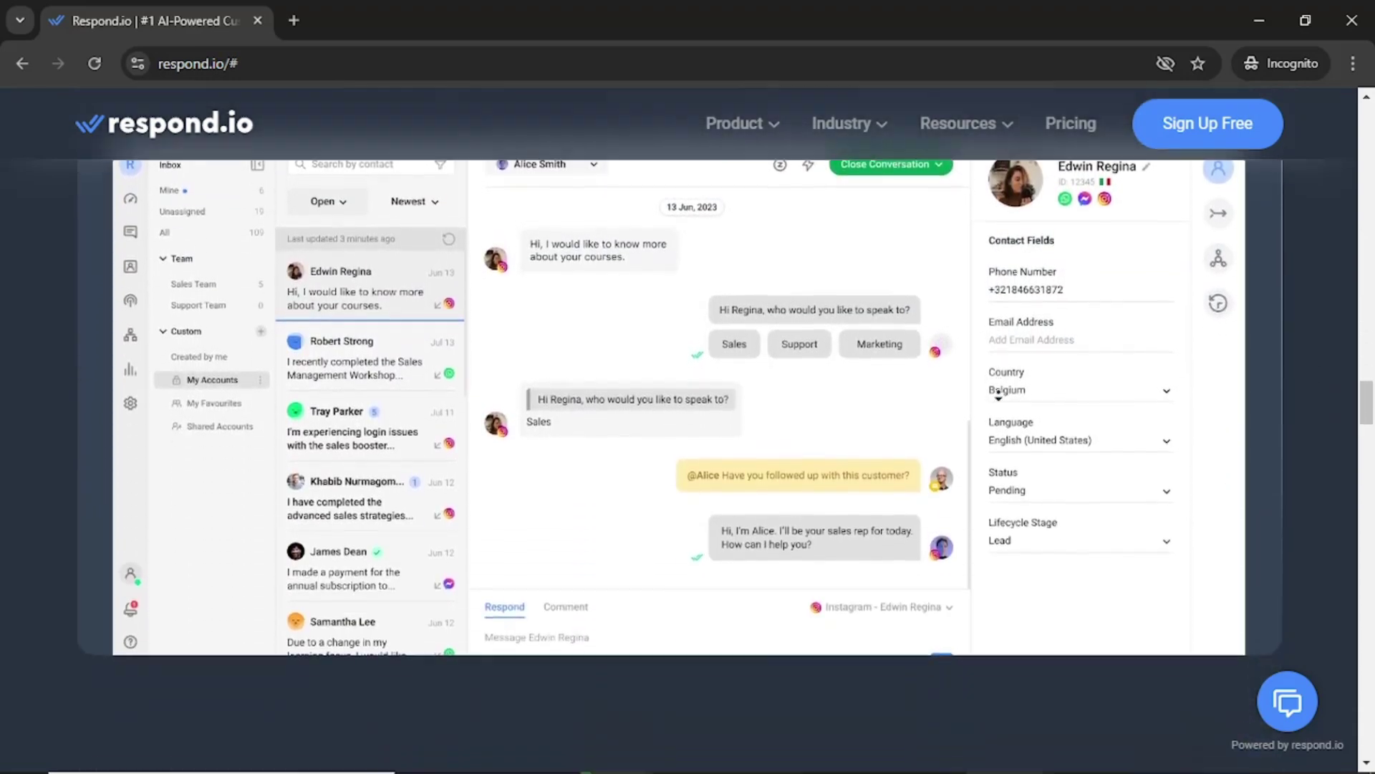
{"action": "scroll", "coordinate": [998, 394], "scroll_direction": "down", "scroll_amount": 9}
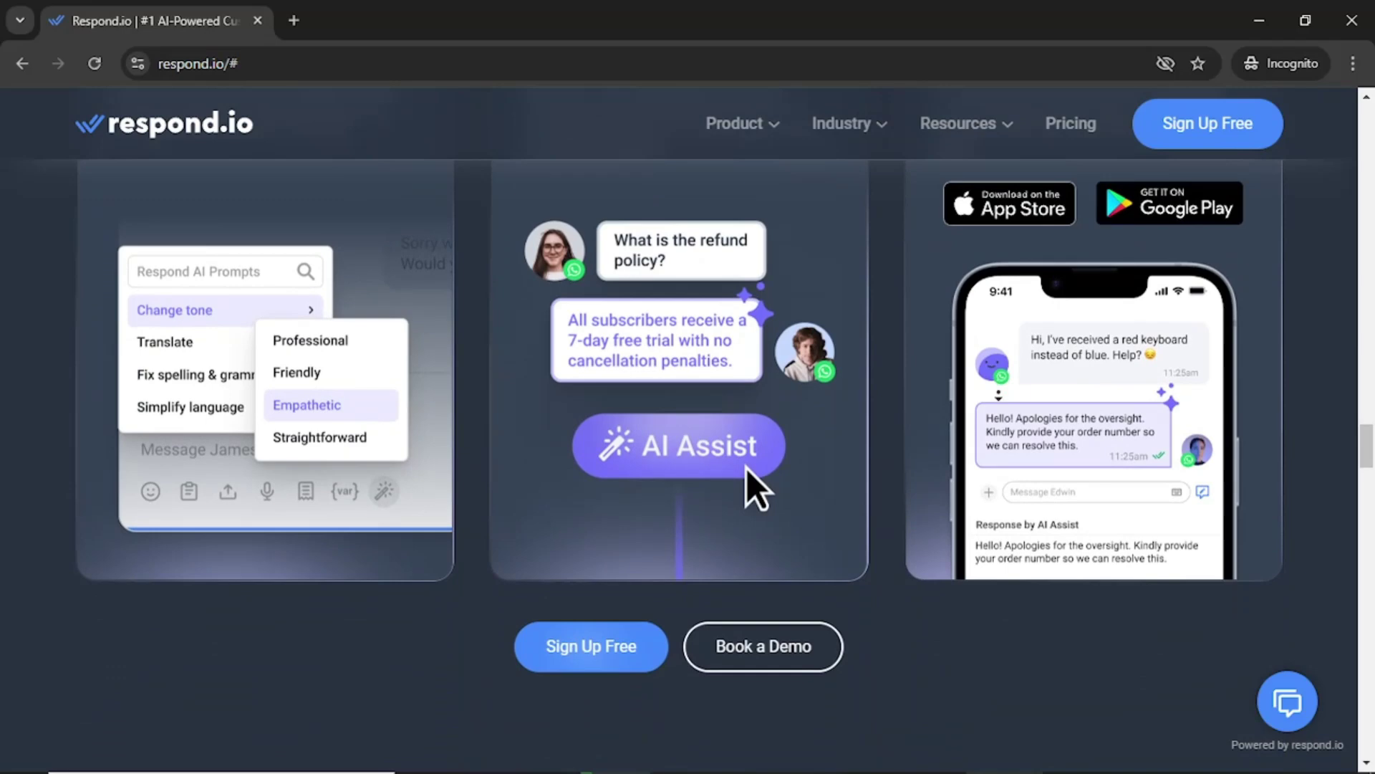
{"action": "scroll", "coordinate": [998, 395], "scroll_direction": "down", "scroll_amount": 13}
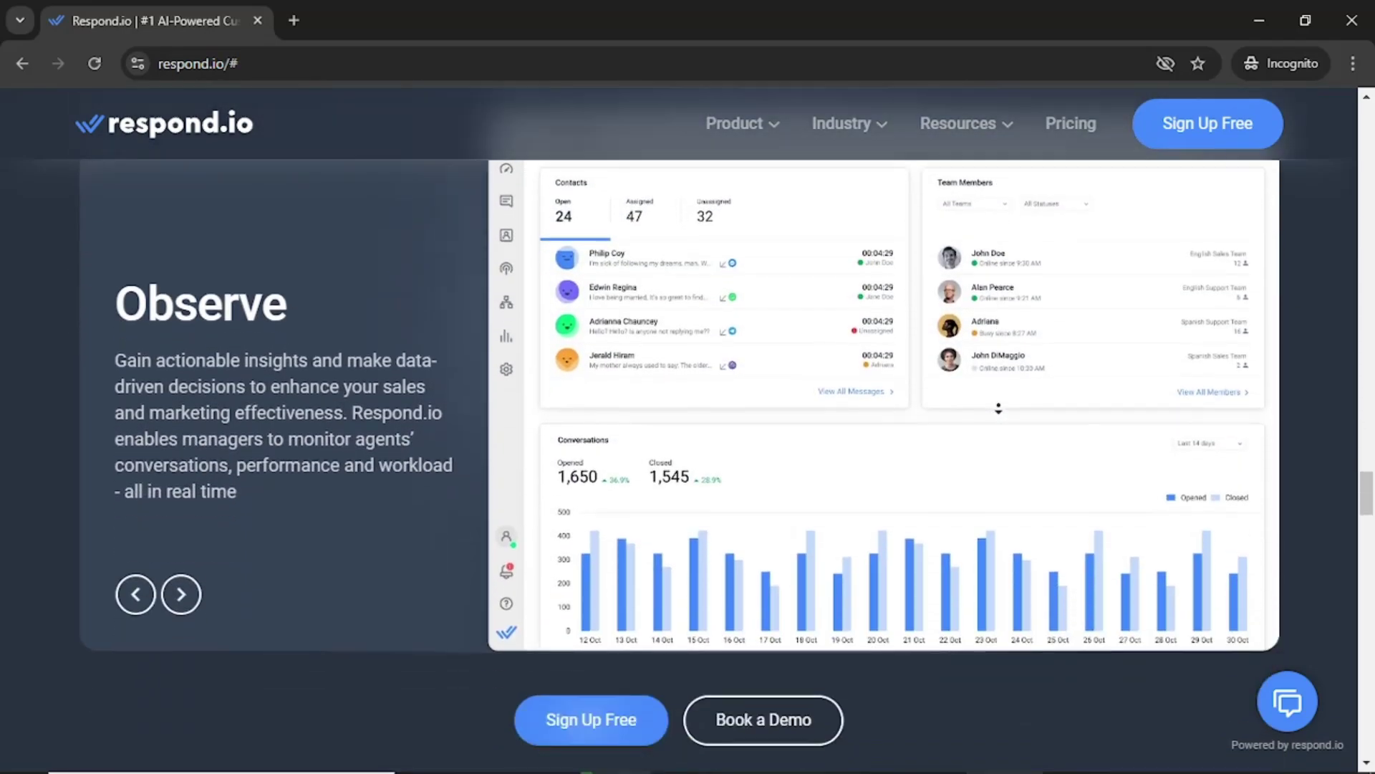
{"action": "scroll", "coordinate": [999, 409], "scroll_direction": "down", "scroll_amount": 15}
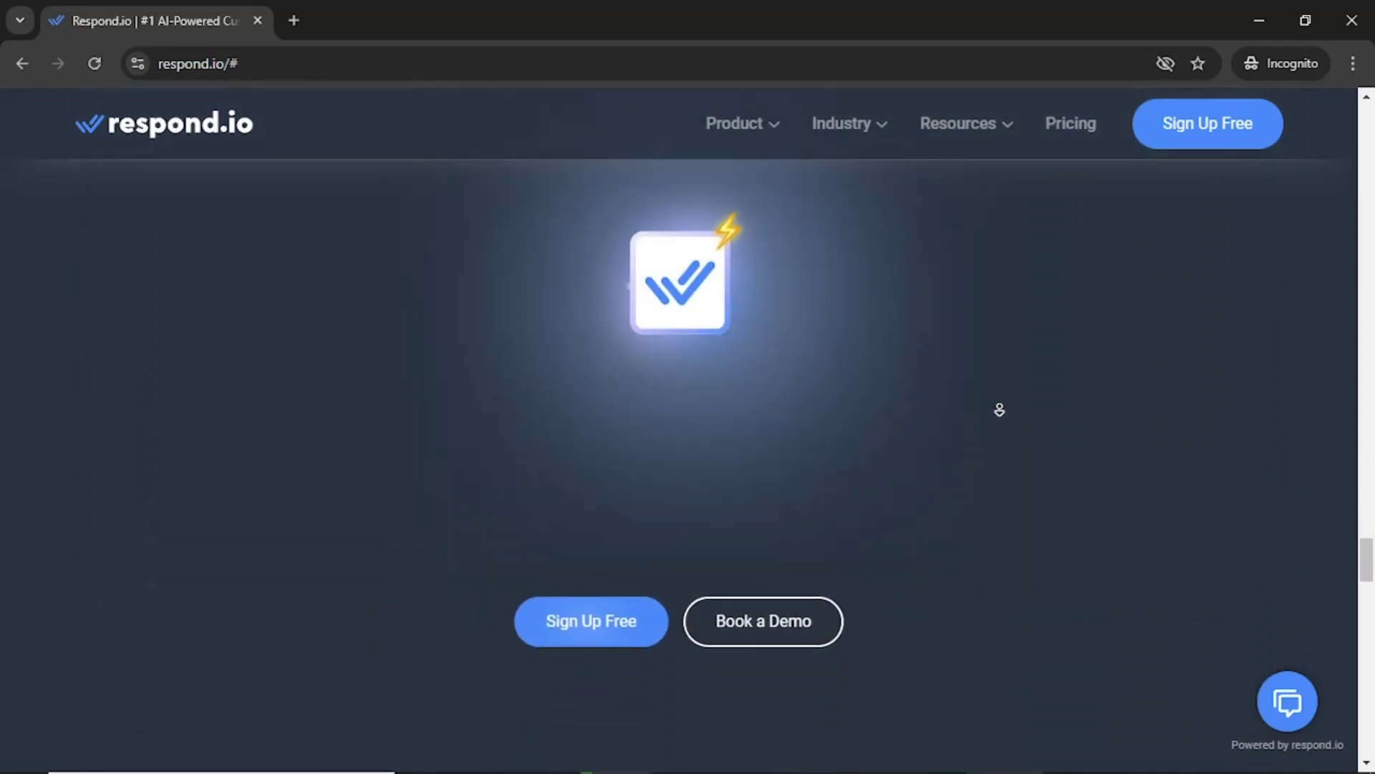
{"action": "scroll", "coordinate": [999, 409], "scroll_direction": "down", "scroll_amount": 16}
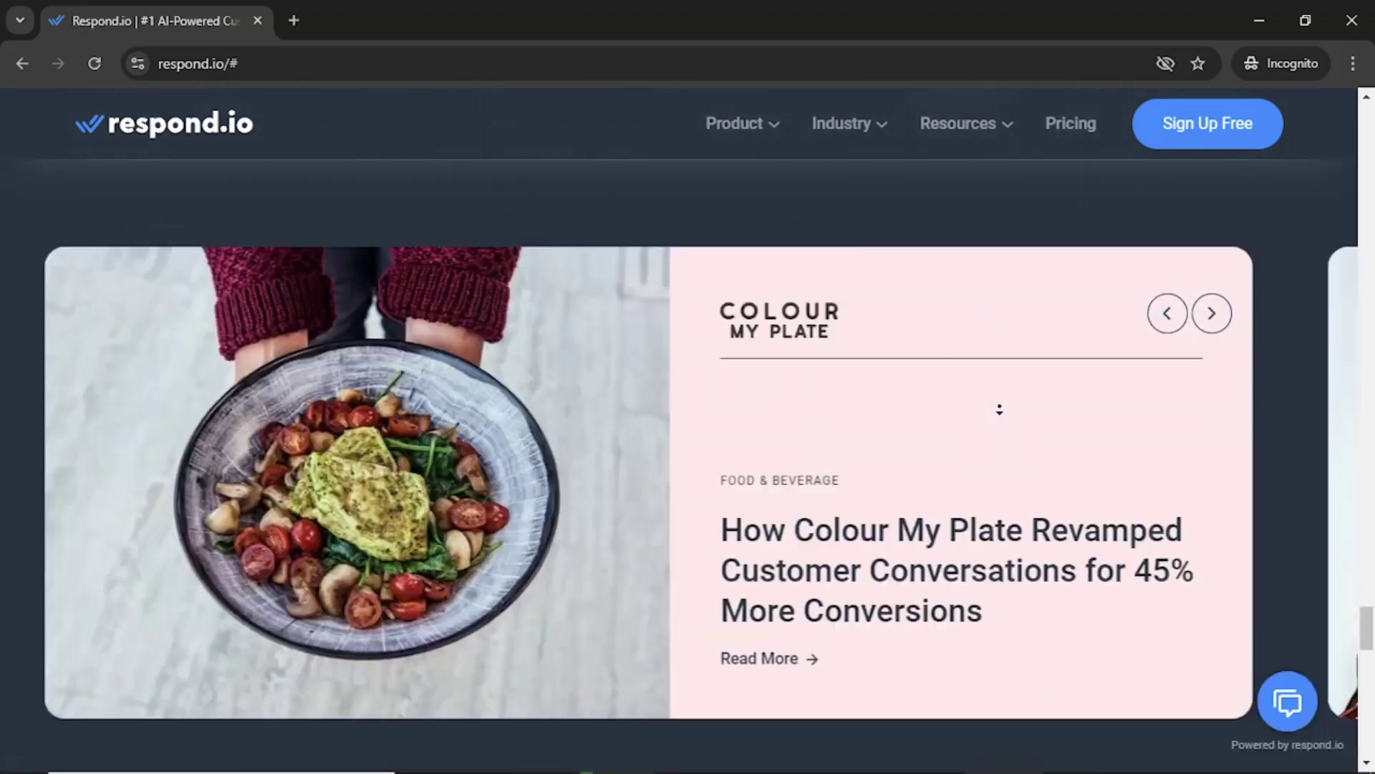
{"action": "scroll", "coordinate": [999, 409], "scroll_direction": "down", "scroll_amount": 12}
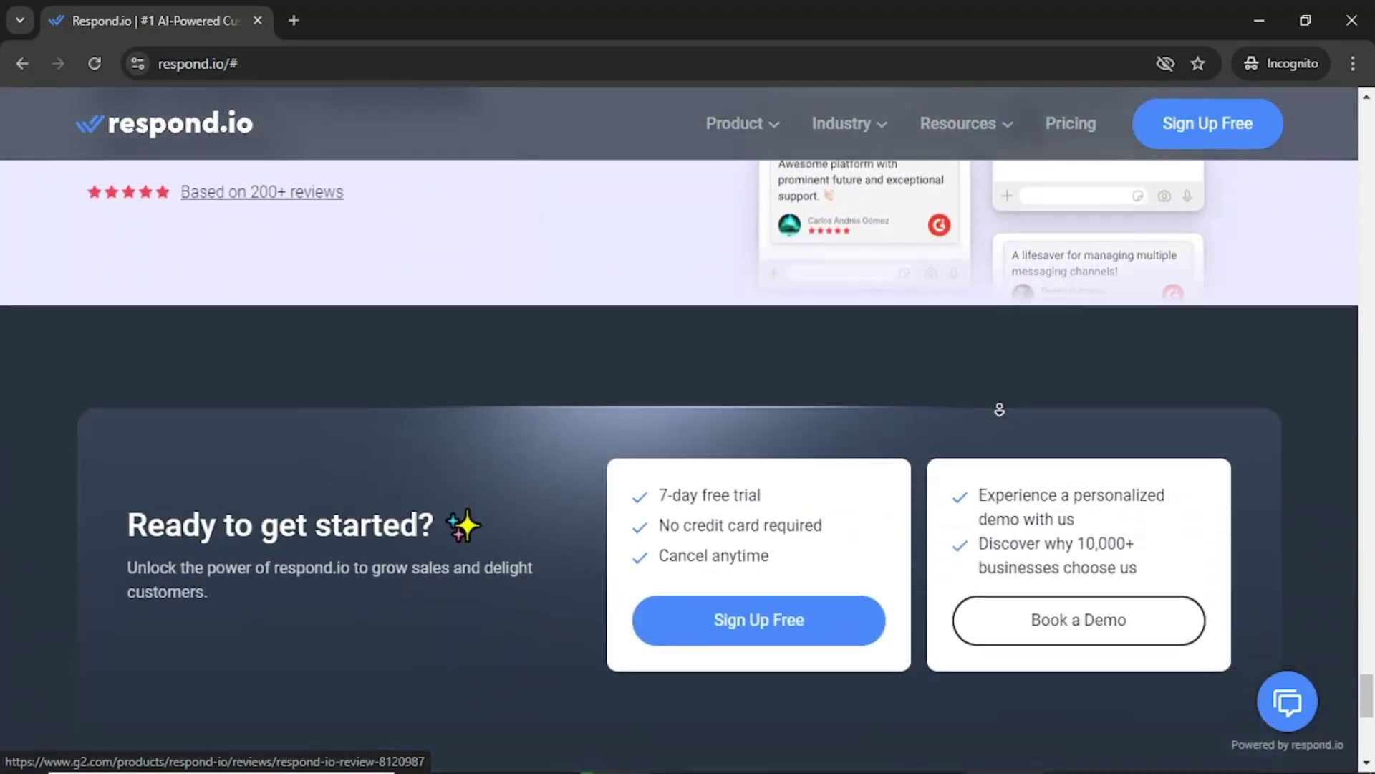
{"action": "scroll", "coordinate": [999, 409], "scroll_direction": "down", "scroll_amount": 1}
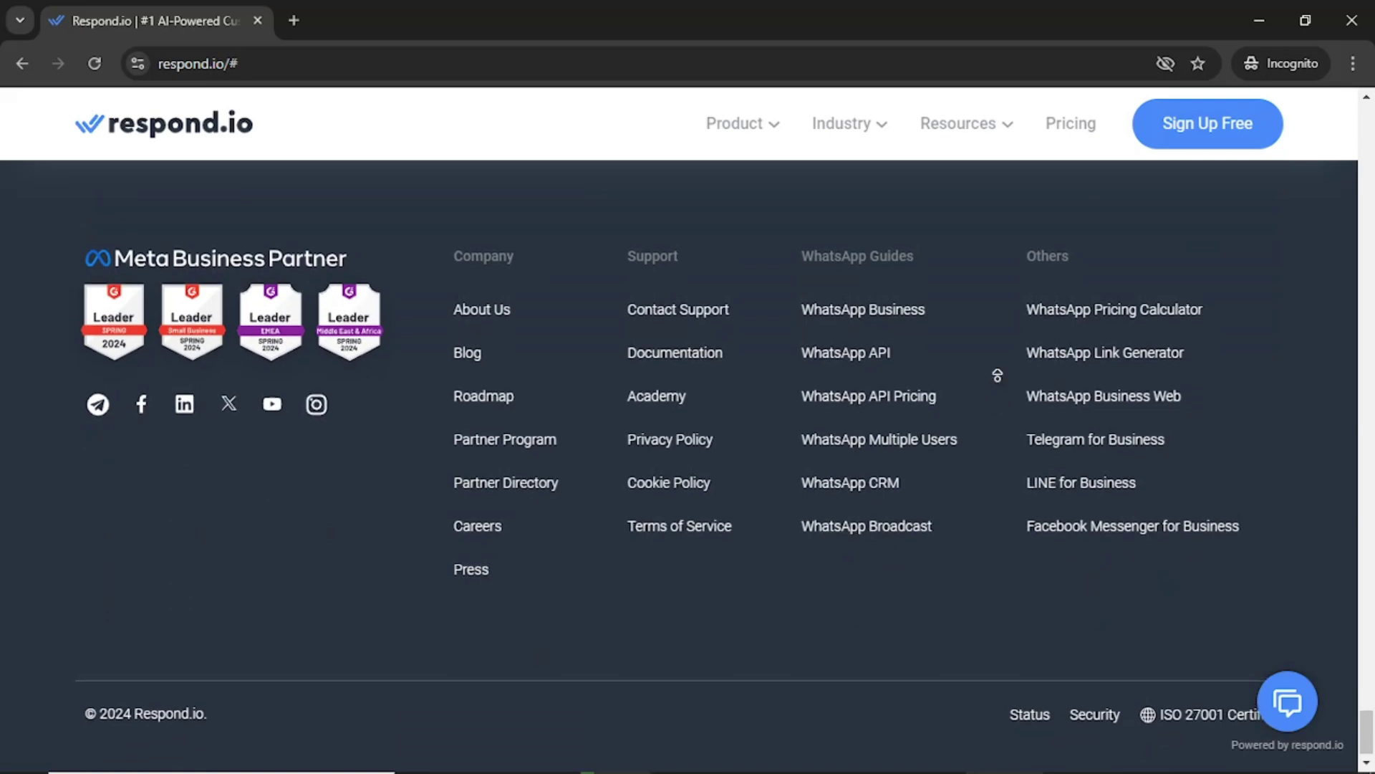
{"action": "scroll", "coordinate": [1000, 406], "scroll_direction": "up", "scroll_amount": 3}
{"action": "scroll", "coordinate": [997, 343], "scroll_direction": "up", "scroll_amount": 15}
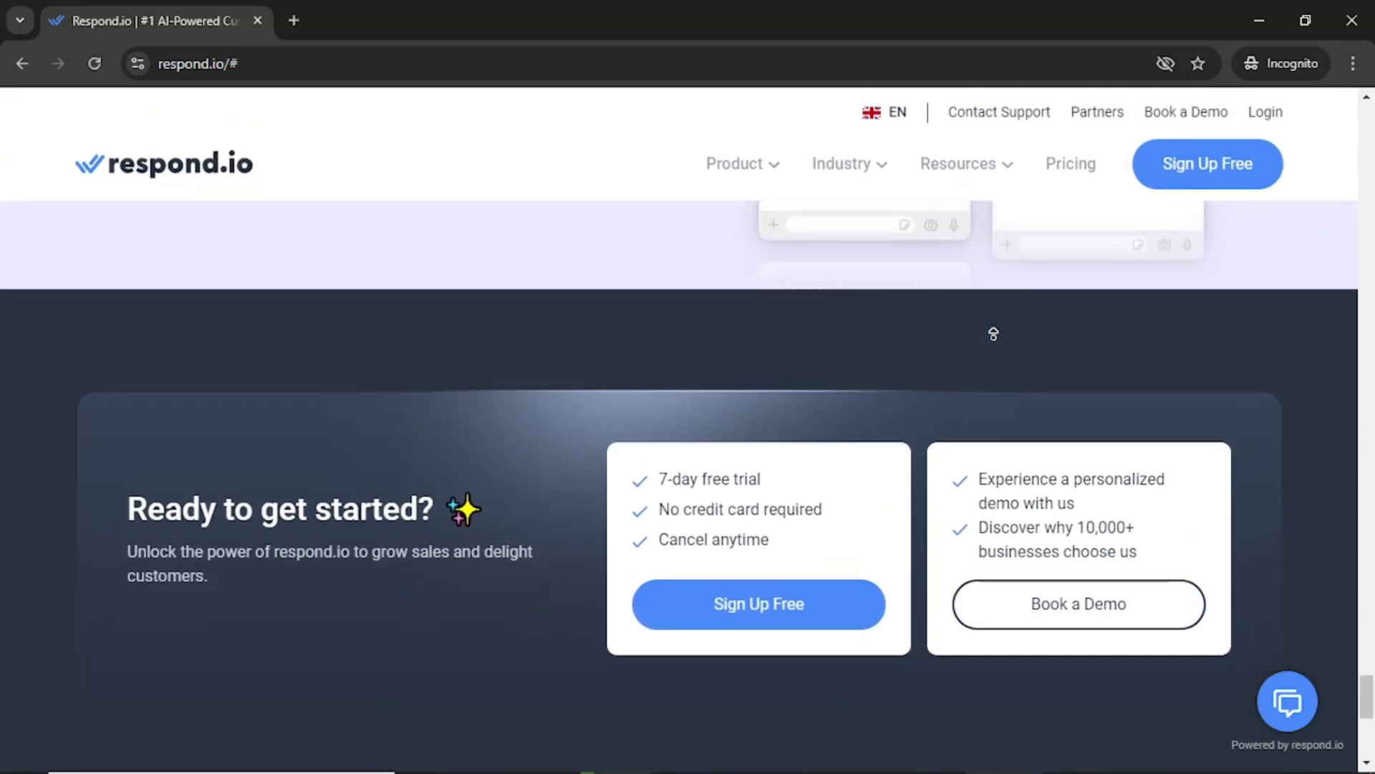
{"action": "scroll", "coordinate": [993, 323], "scroll_direction": "up", "scroll_amount": 15}
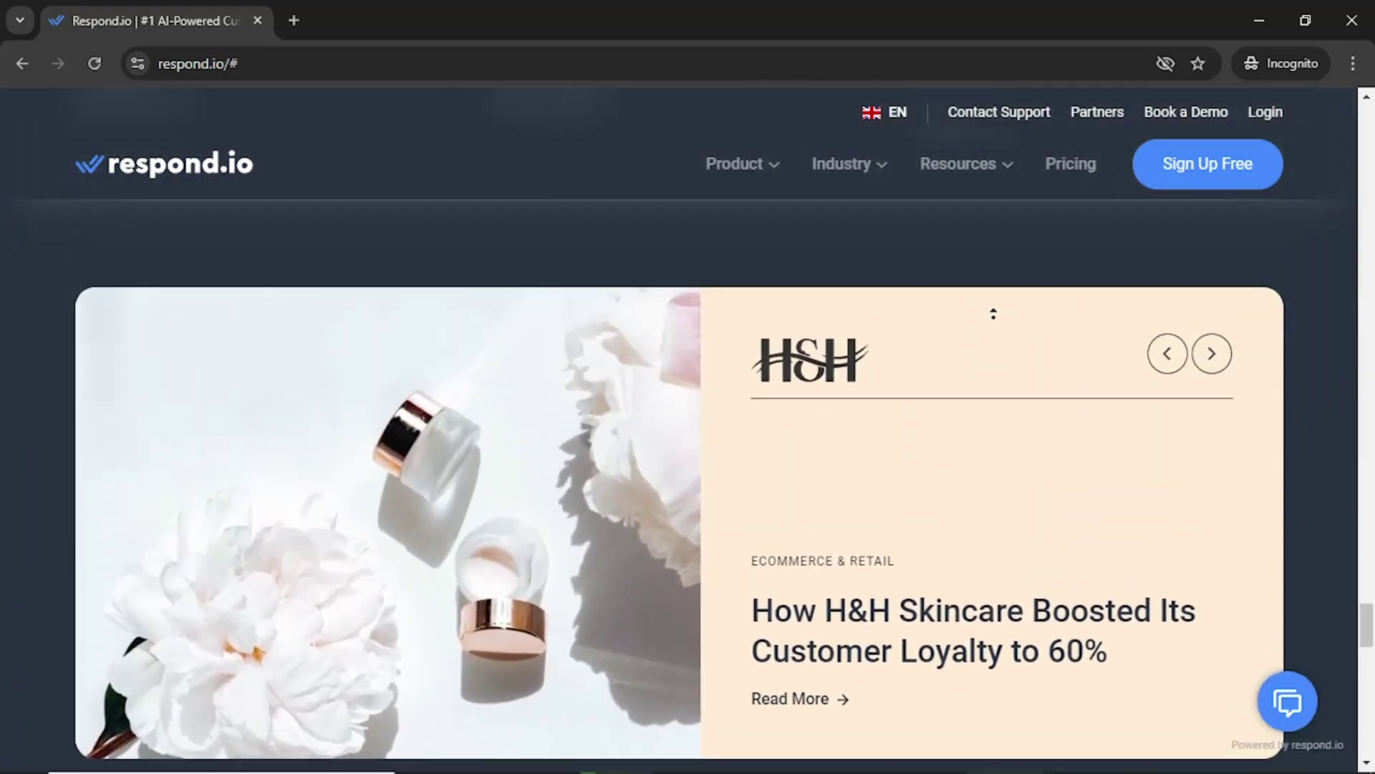
{"action": "scroll", "coordinate": [994, 314], "scroll_direction": "up", "scroll_amount": 20}
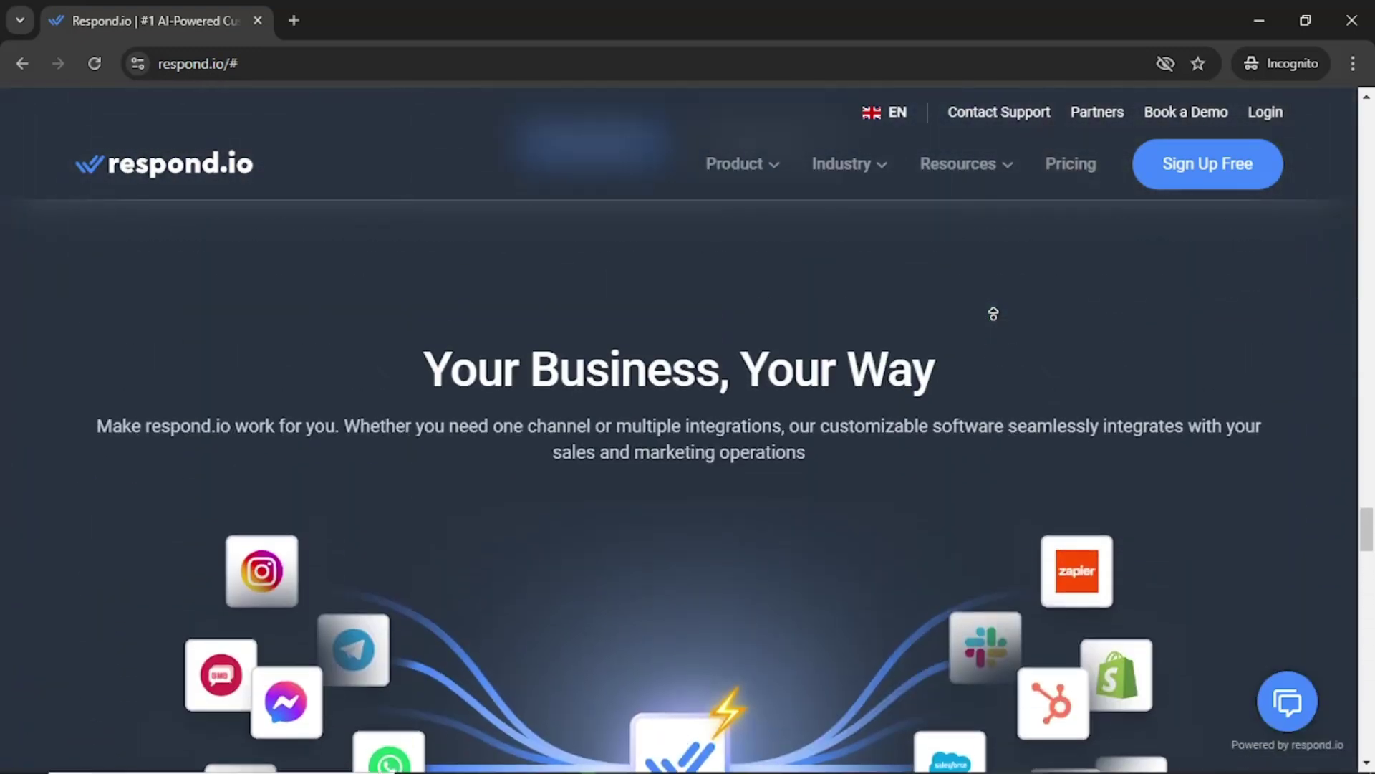
{"action": "scroll", "coordinate": [999, 326], "scroll_direction": "up", "scroll_amount": 15}
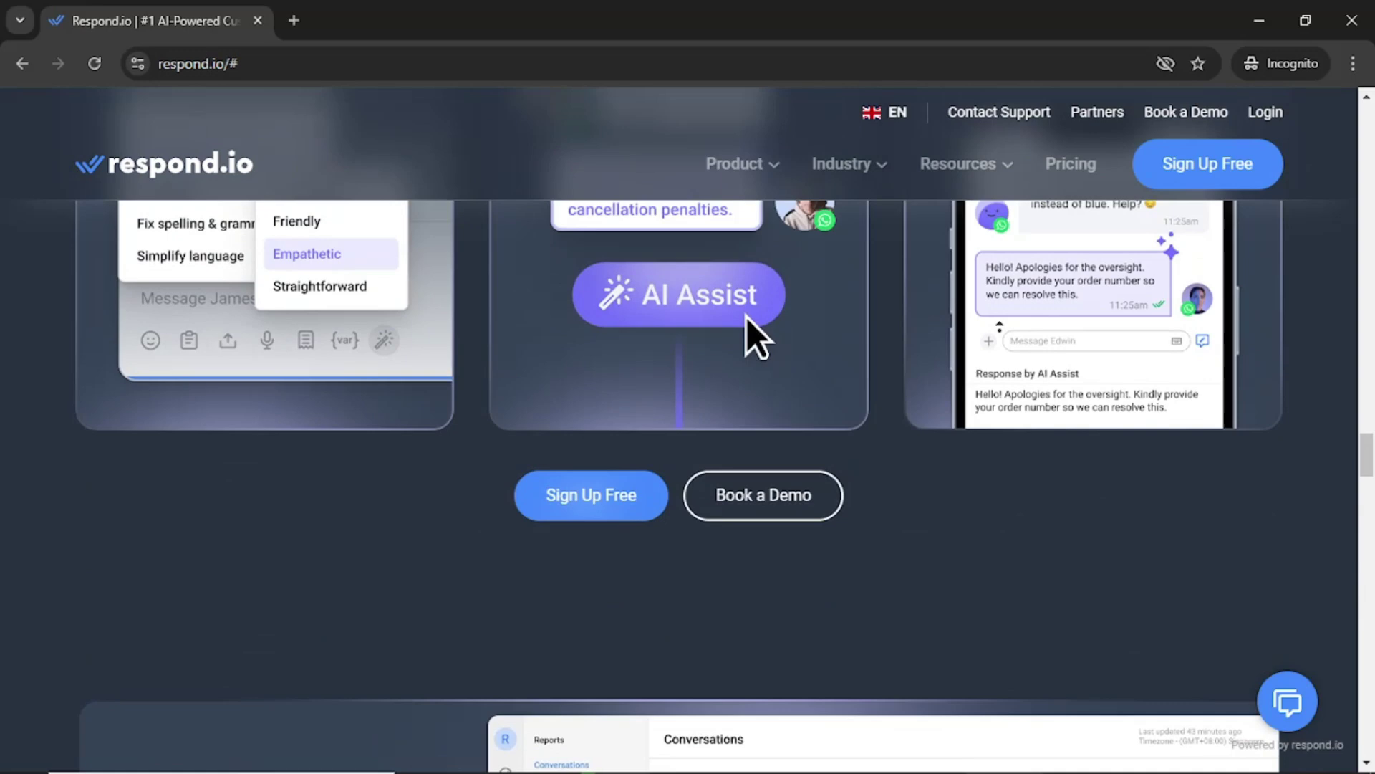
{"action": "scroll", "coordinate": [999, 326], "scroll_direction": "up", "scroll_amount": 15}
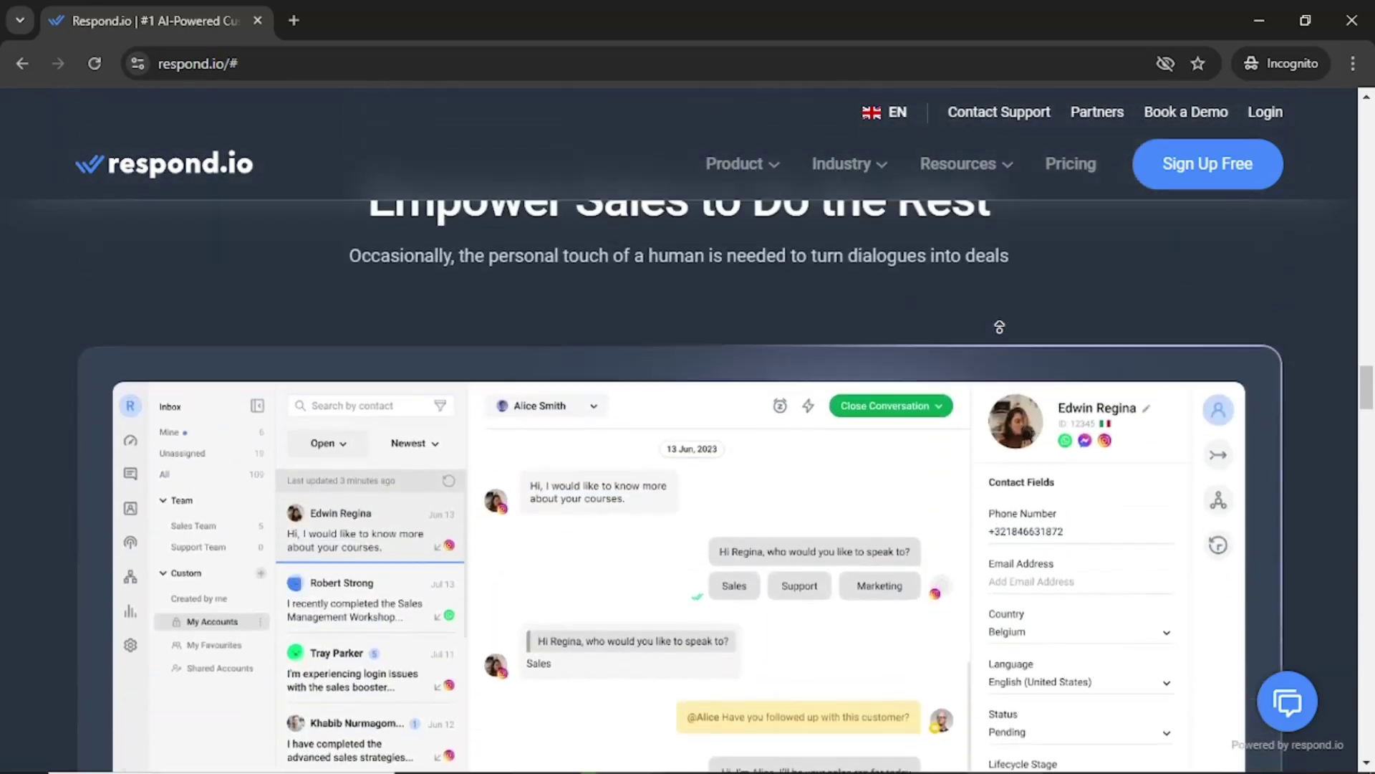
{"action": "scroll", "coordinate": [999, 326], "scroll_direction": "up", "scroll_amount": 15}
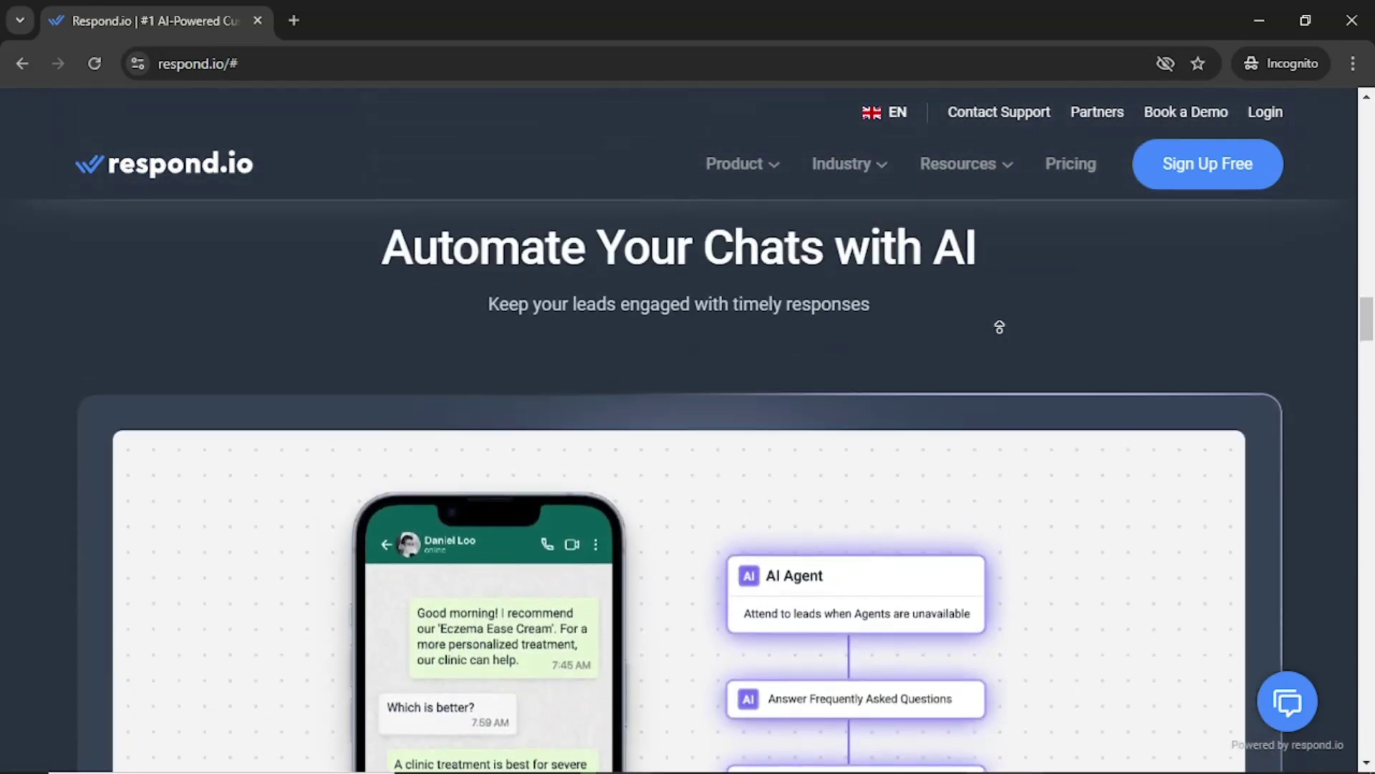
{"action": "scroll", "coordinate": [999, 326], "scroll_direction": "up", "scroll_amount": 15}
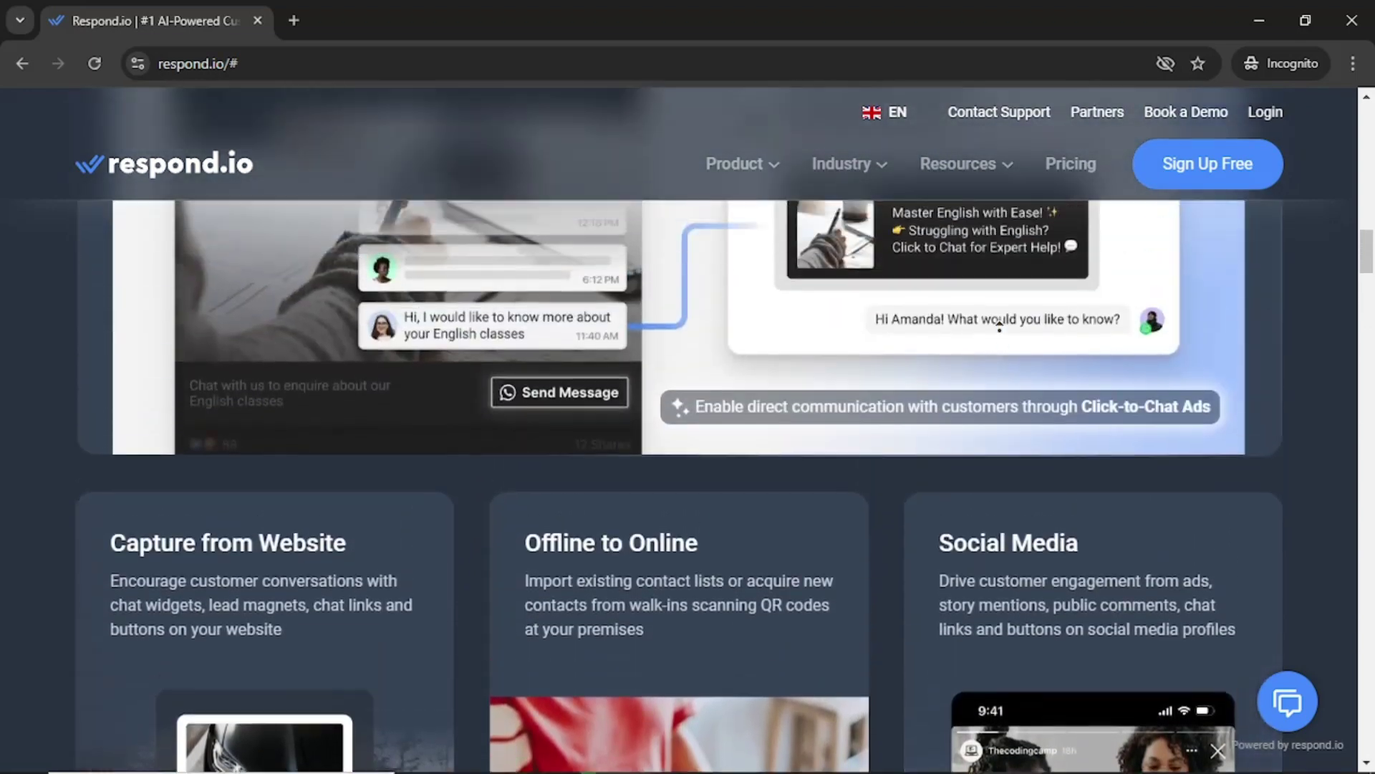
{"action": "scroll", "coordinate": [999, 326], "scroll_direction": "up", "scroll_amount": 15}
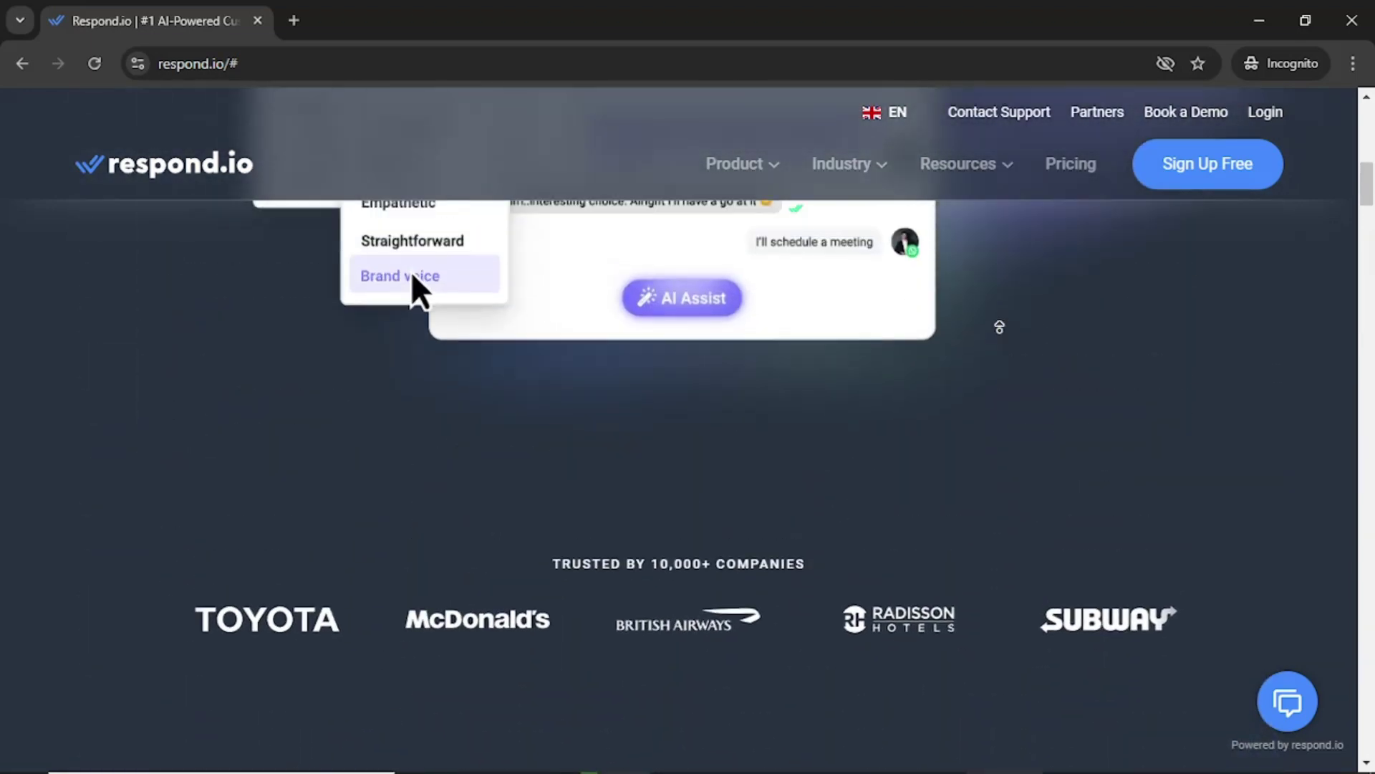
{"action": "scroll", "coordinate": [999, 326], "scroll_direction": "up", "scroll_amount": 4}
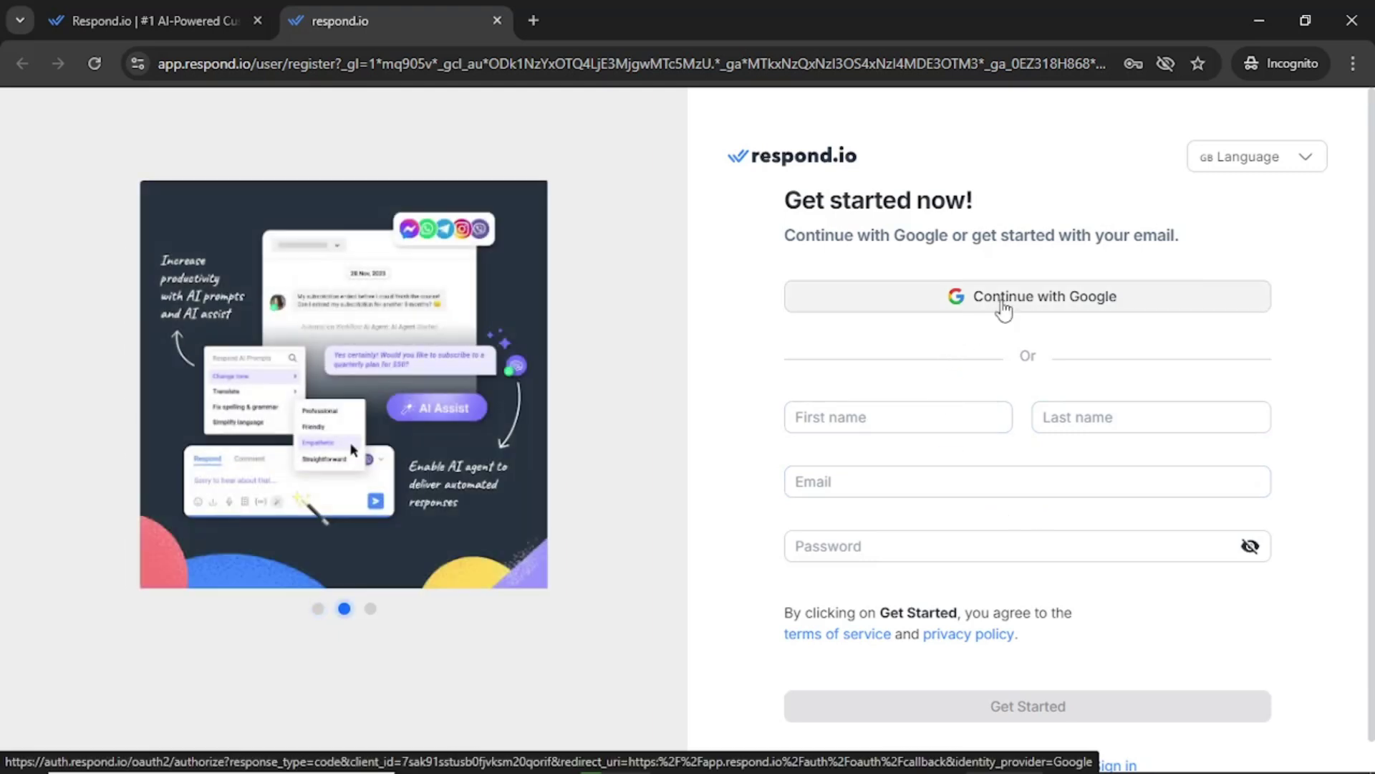
Start signing up for respond.io with 'Continue with Google', then go to the other Chrome window
{"action": "left_click", "coordinate": [1003, 310]}
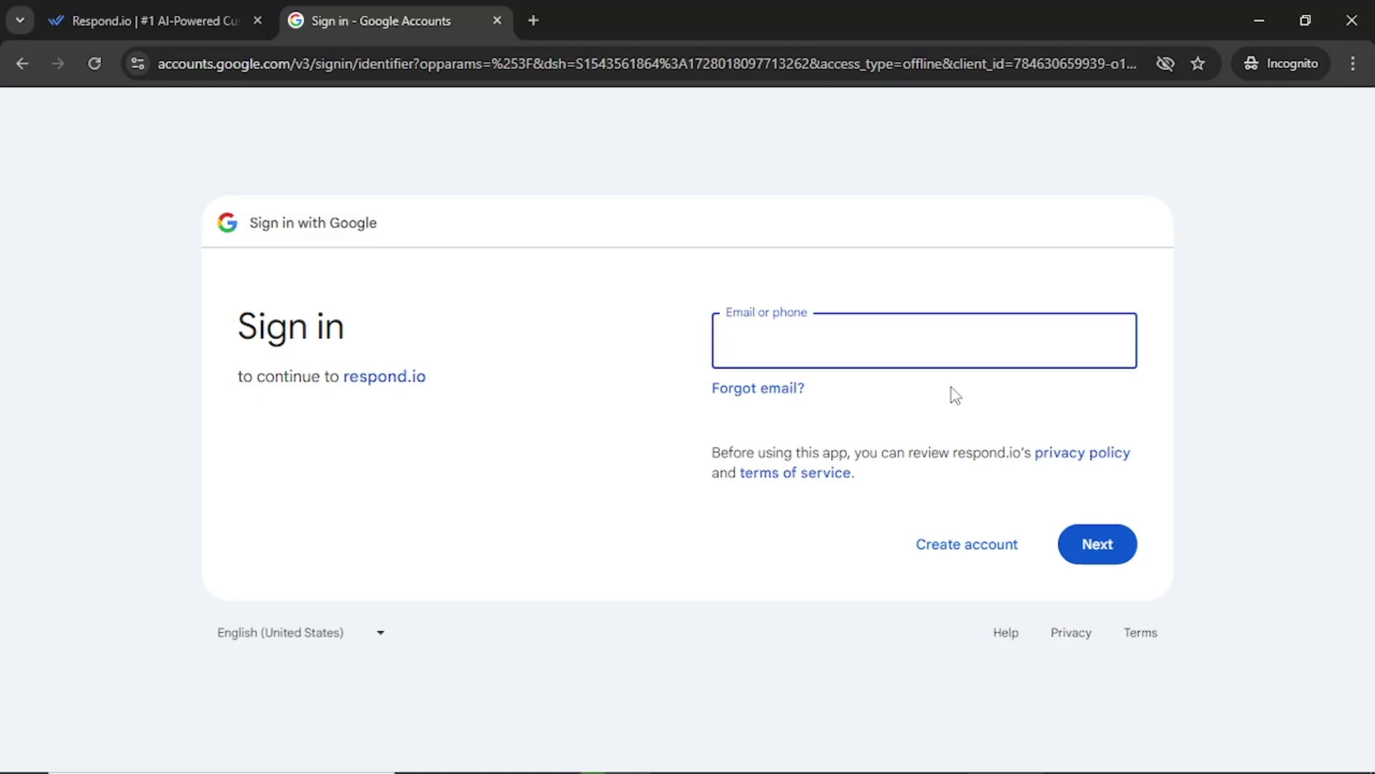
{"action": "mouse_move", "coordinate": [860, 771]}
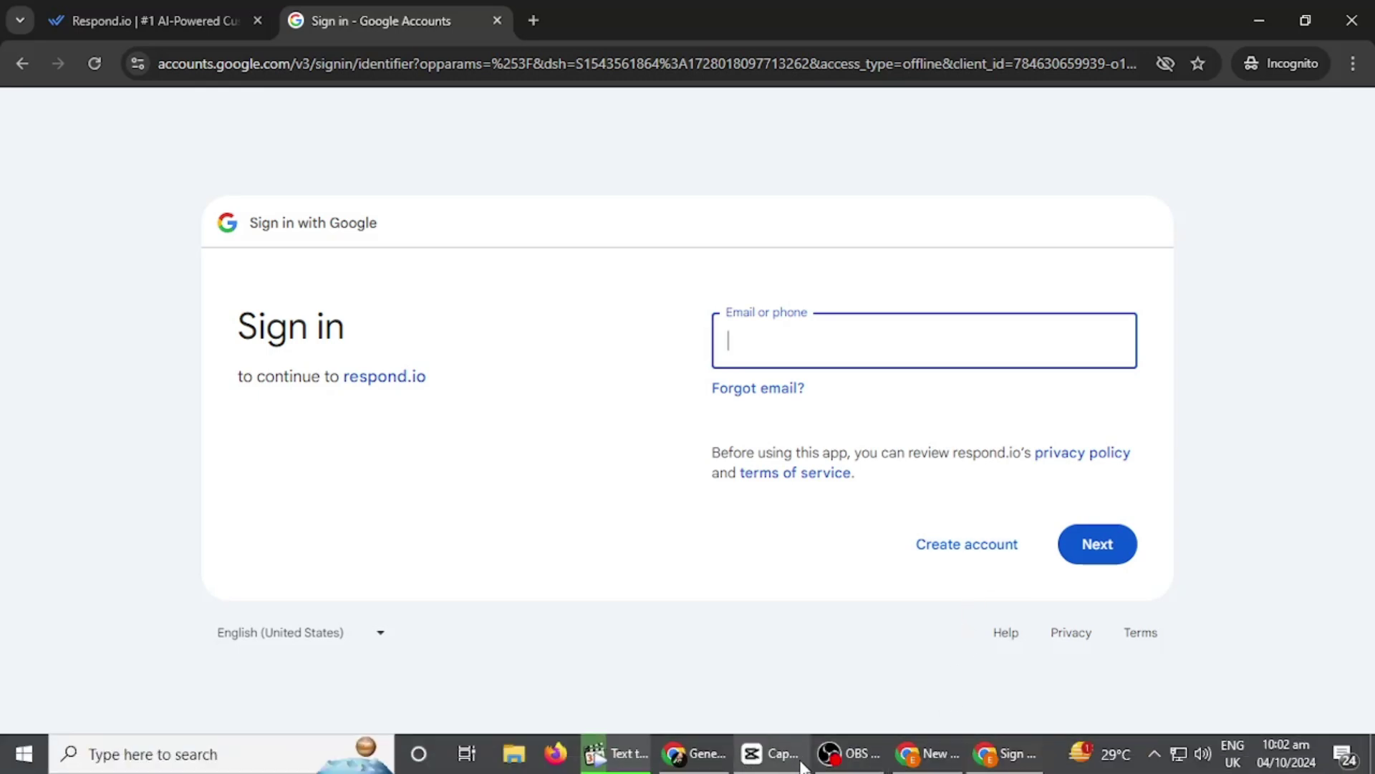
Bring the respond.io dashboard forward and show the Onboarding Checklist popover at 0%
{"action": "left_click", "coordinate": [932, 754]}
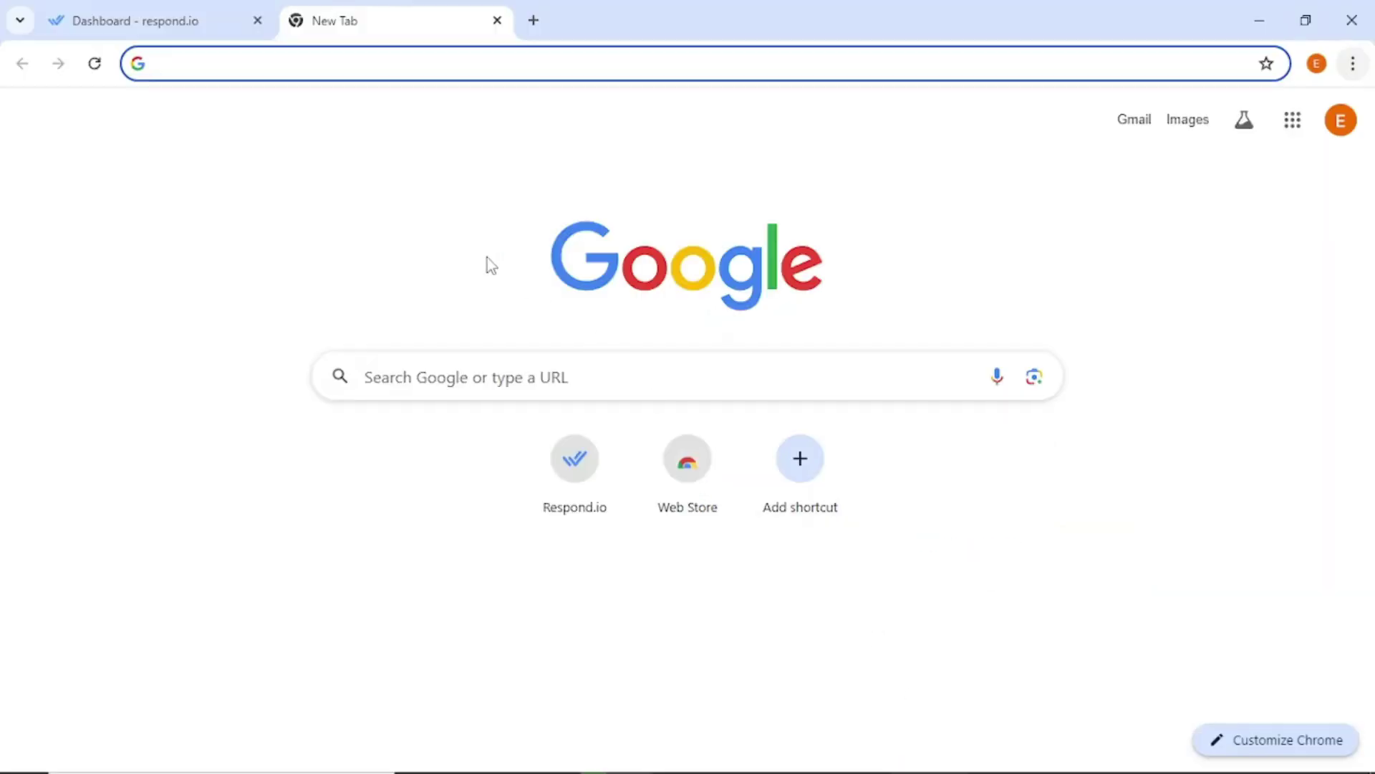
{"action": "left_click", "coordinate": [178, 28]}
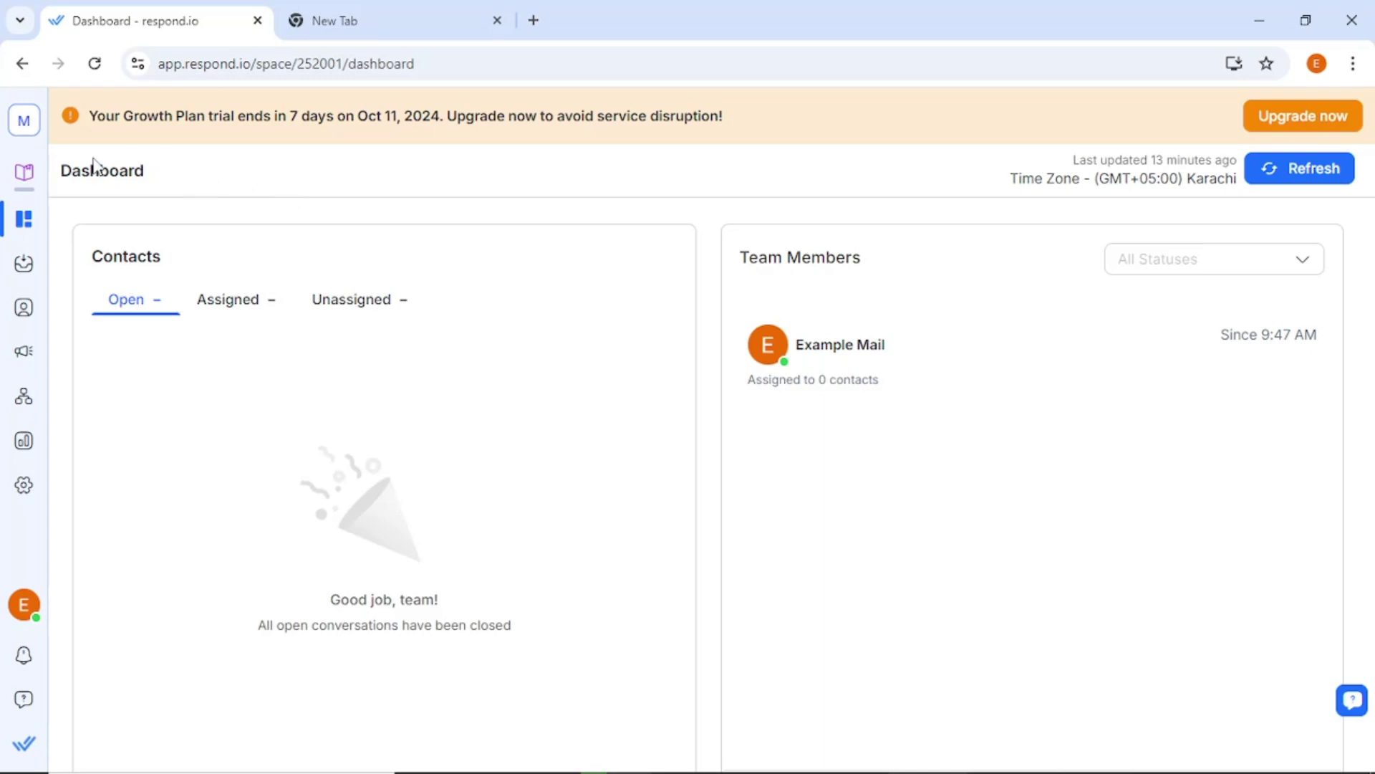
{"action": "mouse_move", "coordinate": [23, 173]}
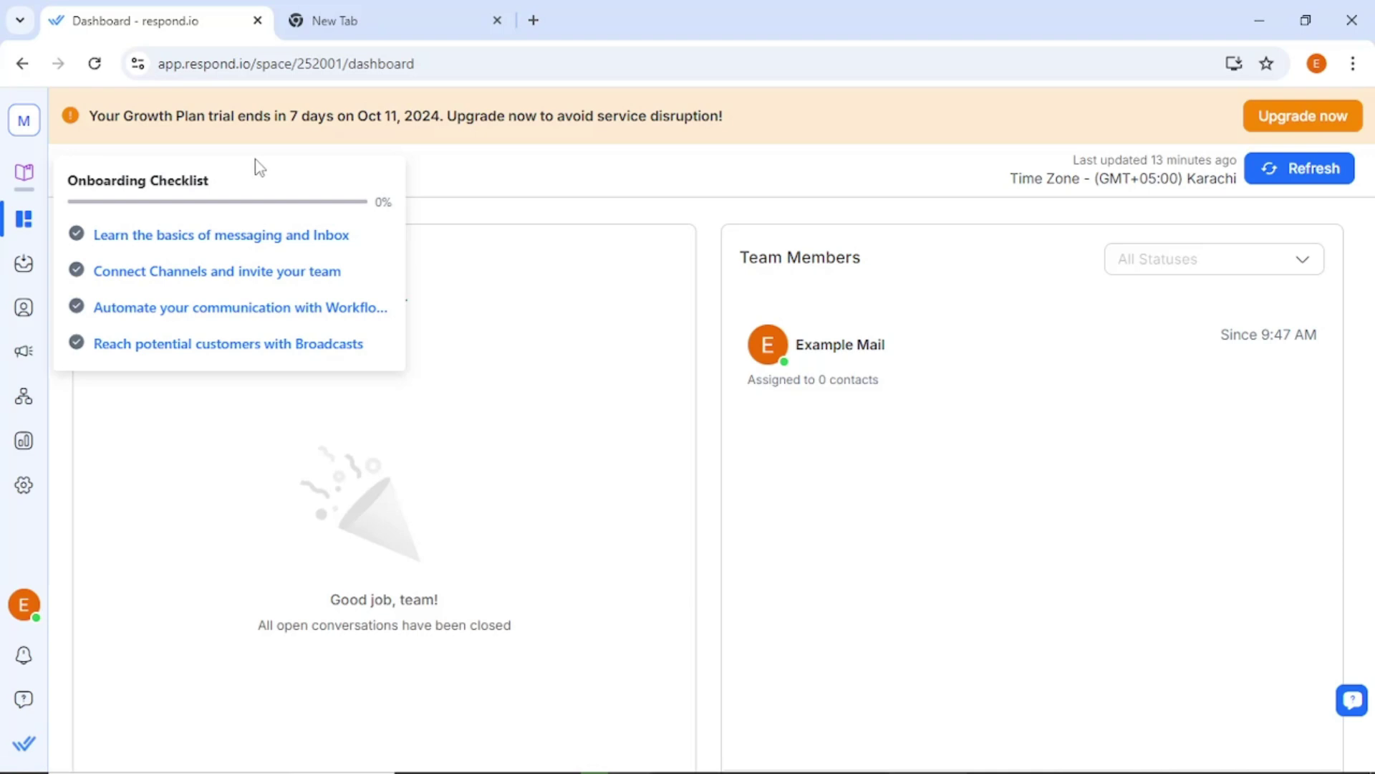
Open the onboarding page and send yourself a test 'hi' message, reaching 14% progress
{"action": "left_click", "coordinate": [27, 174]}
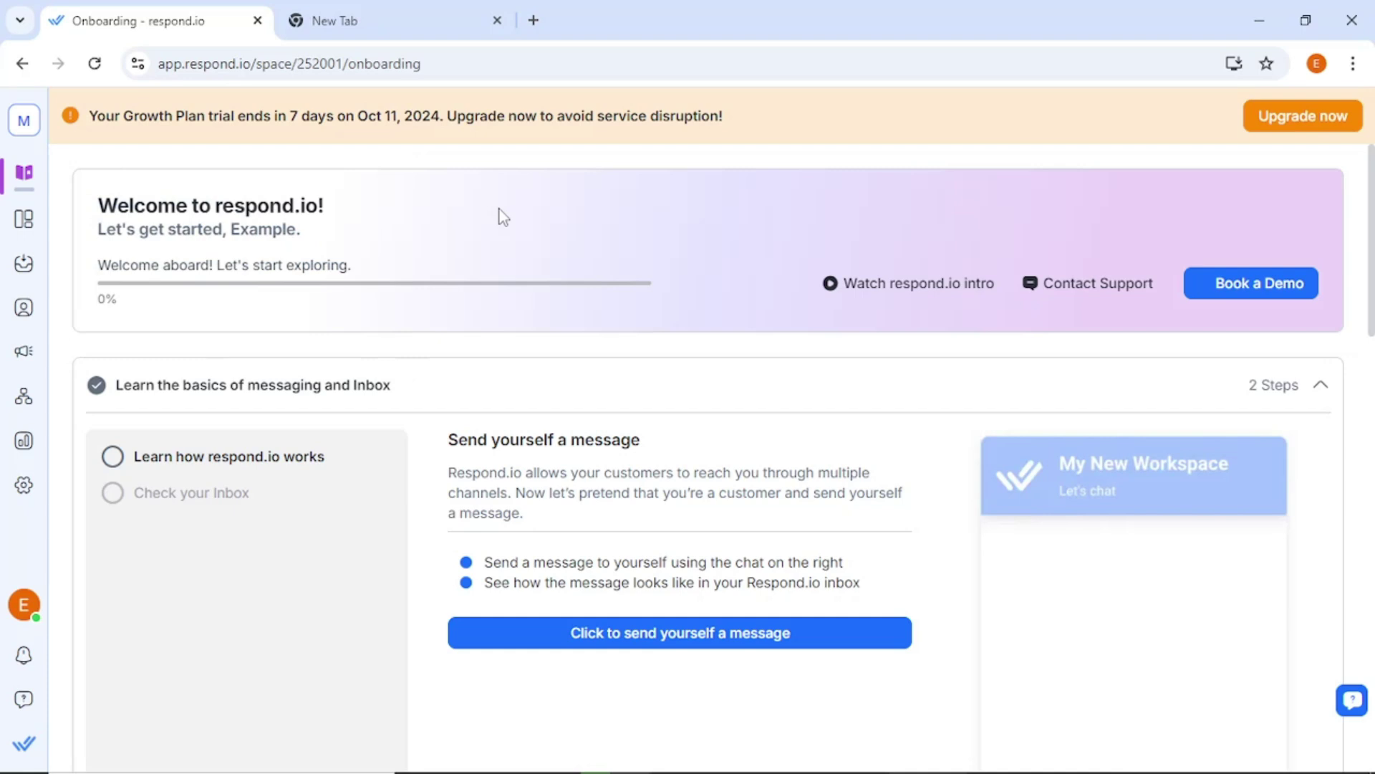
{"action": "scroll", "coordinate": [504, 218], "scroll_direction": "down", "scroll_amount": 1}
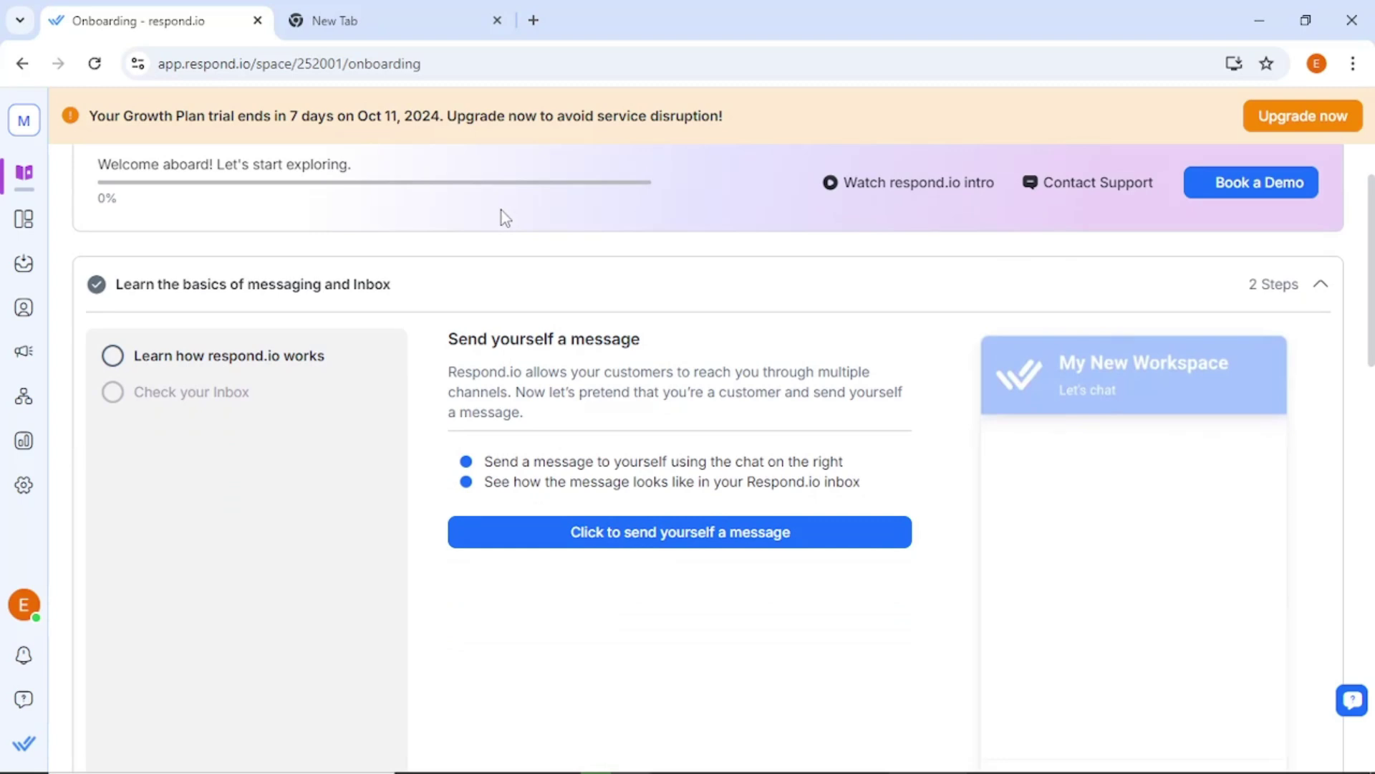
{"action": "left_click", "coordinate": [657, 534]}
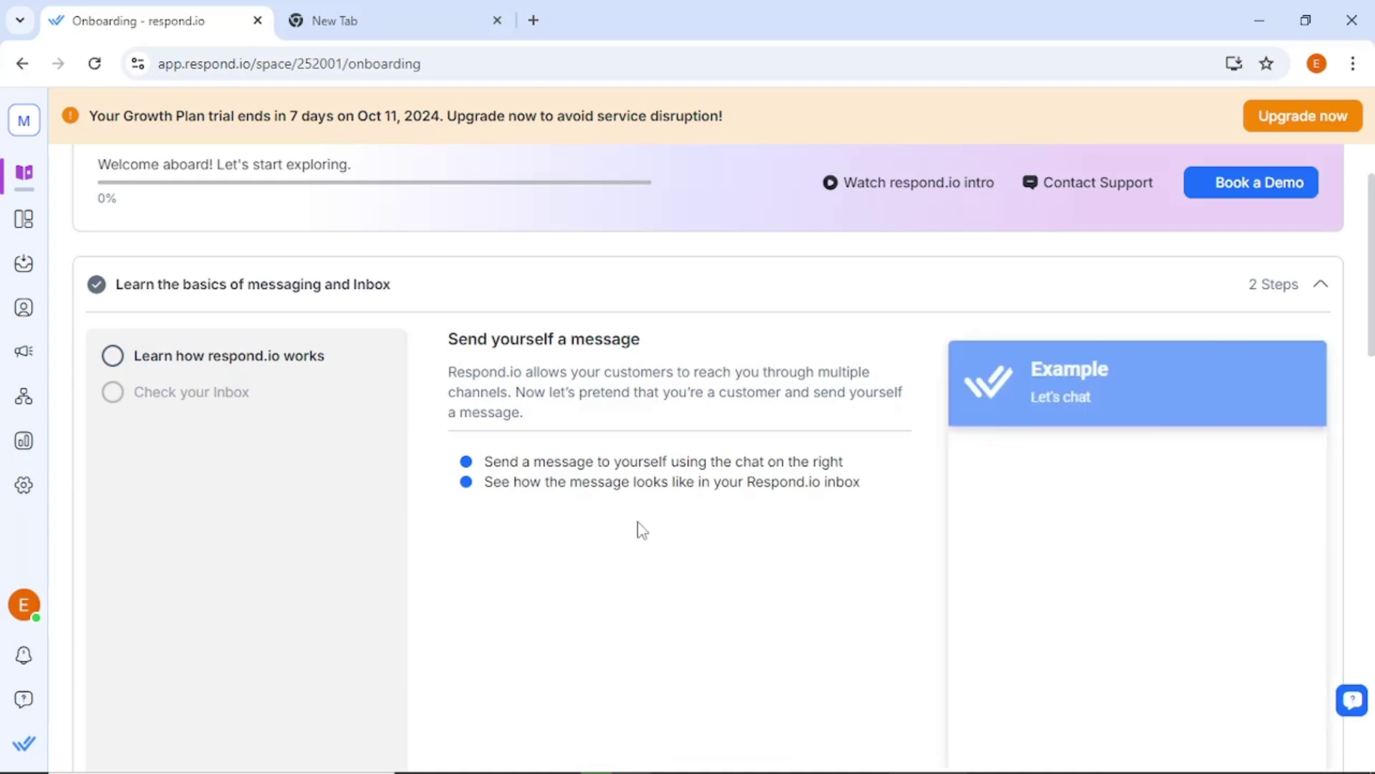
{"action": "scroll", "coordinate": [1128, 523], "scroll_direction": "down", "scroll_amount": 1}
{"action": "scroll", "coordinate": [1126, 518], "scroll_direction": "down", "scroll_amount": 2}
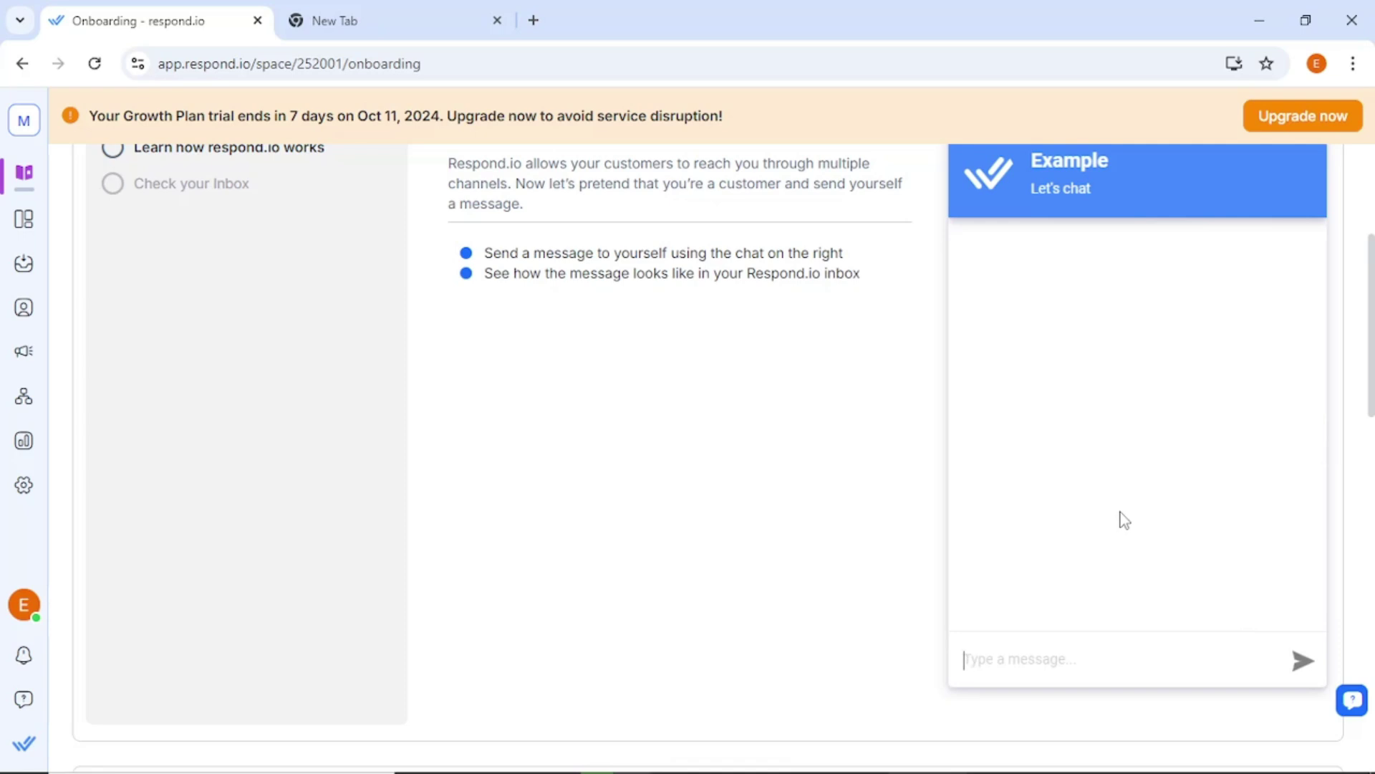
{"action": "type", "text": "hi"}
{"action": "left_click", "coordinate": [1302, 660]}
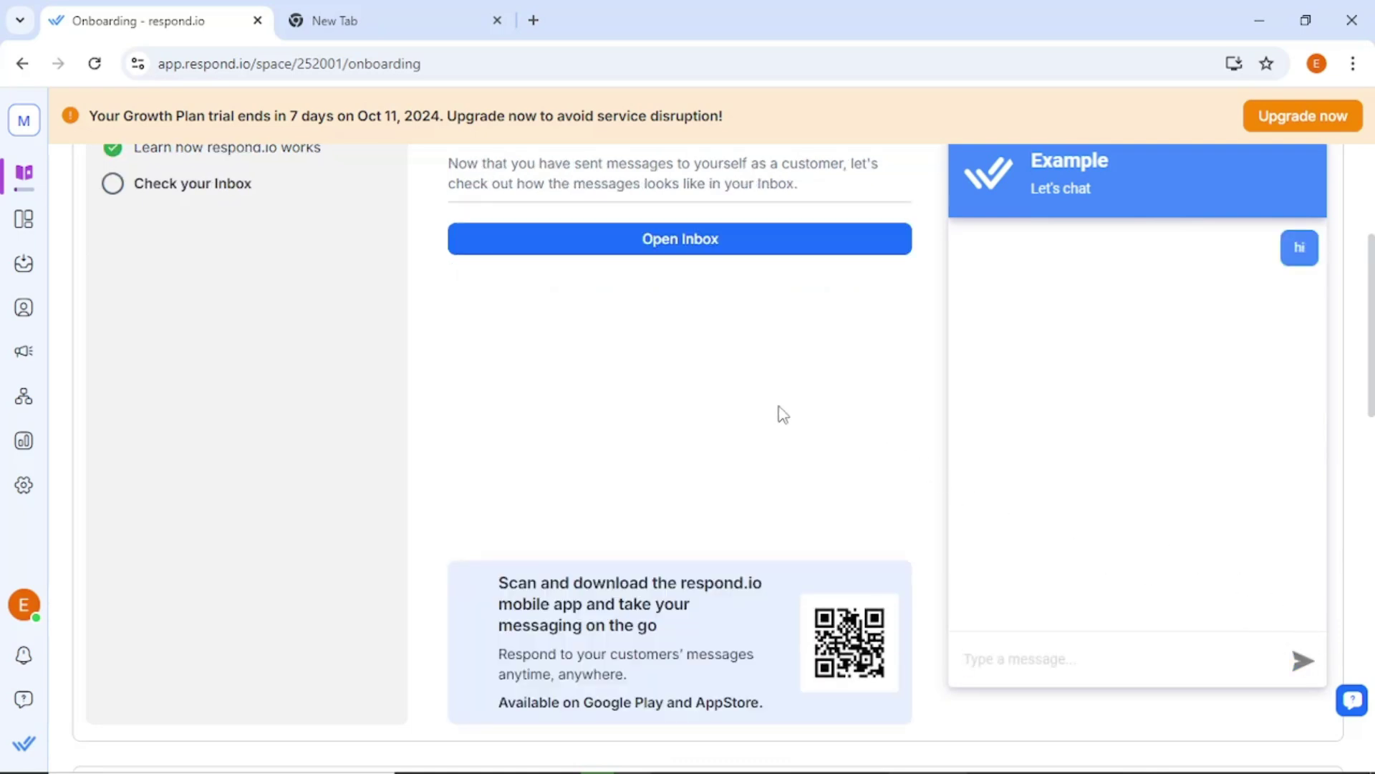
{"action": "scroll", "coordinate": [780, 411], "scroll_direction": "up", "scroll_amount": 1}
{"action": "scroll", "coordinate": [755, 418], "scroll_direction": "up", "scroll_amount": 1}
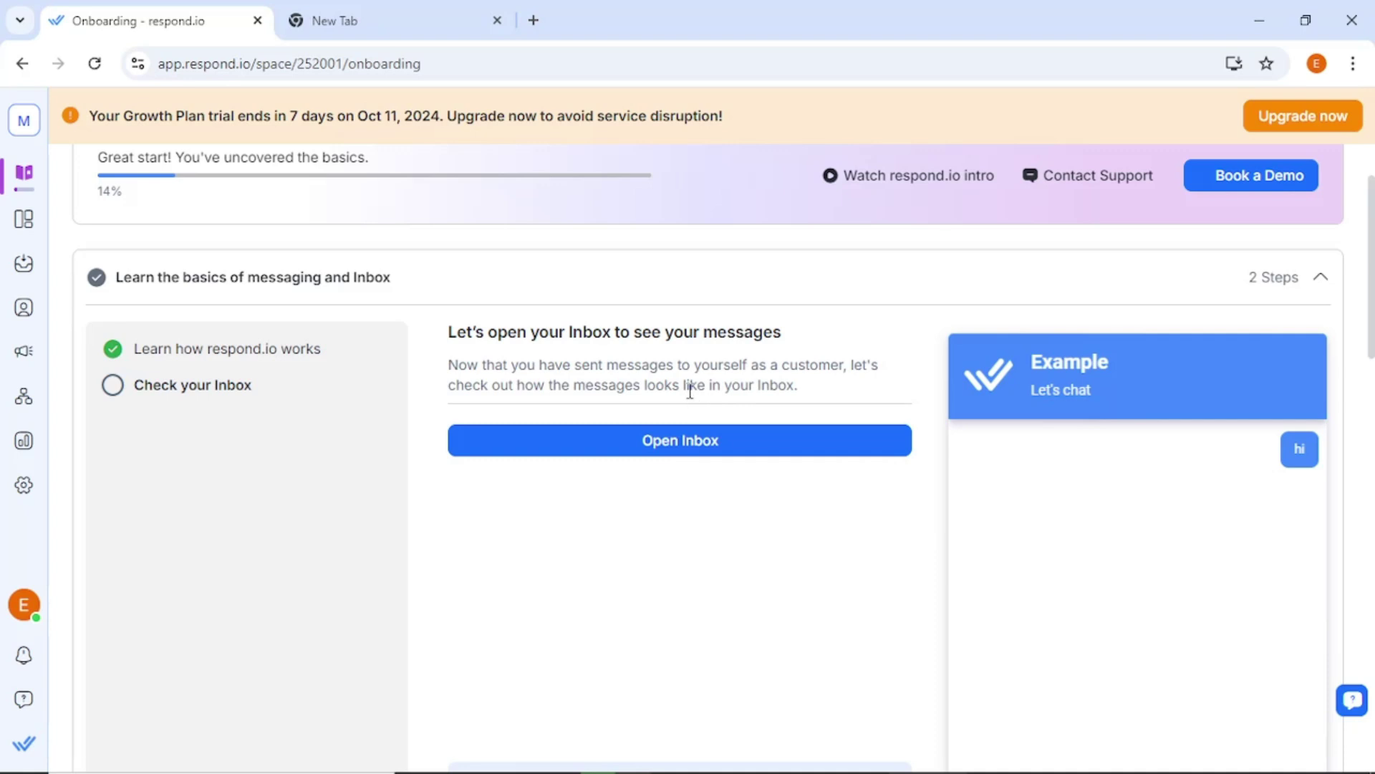
{"action": "scroll", "coordinate": [690, 390], "scroll_direction": "down", "scroll_amount": 1}
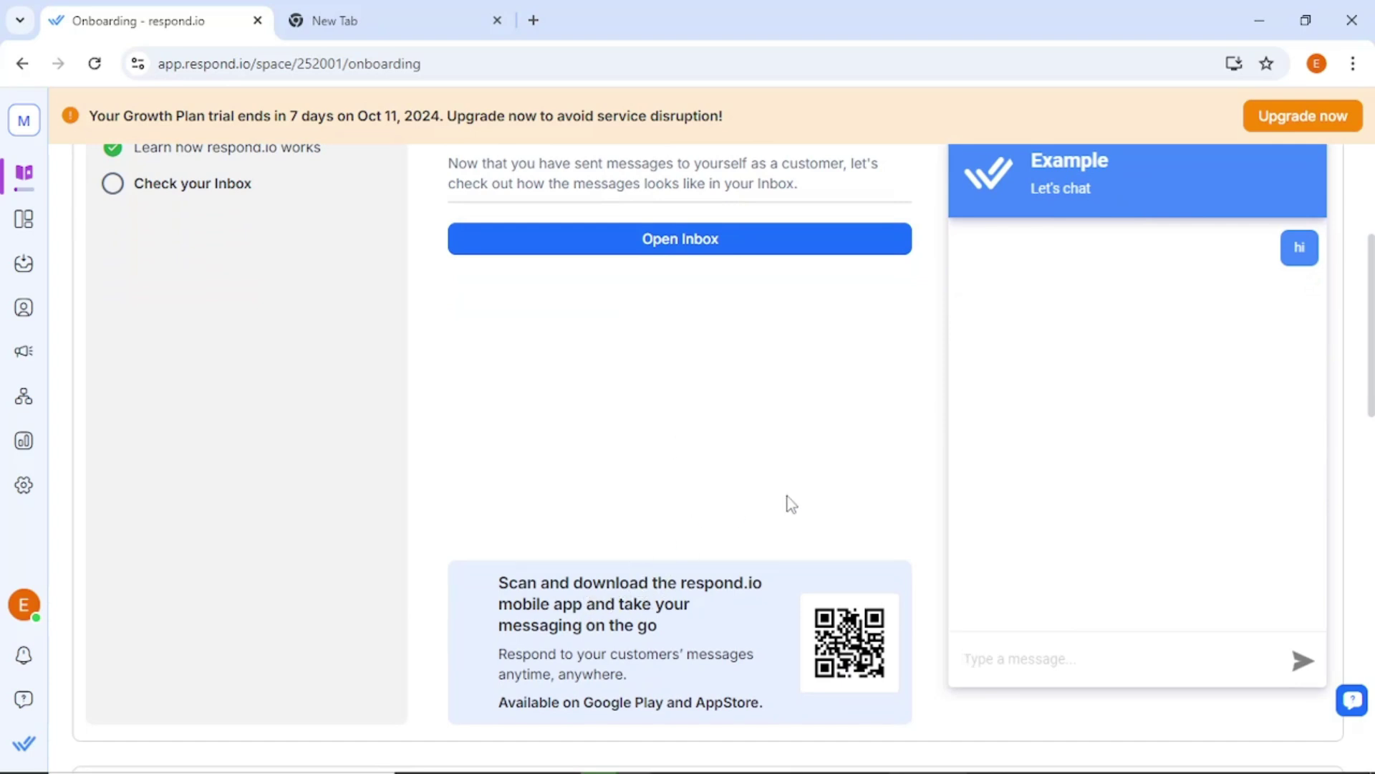
{"action": "scroll", "coordinate": [1373, 369], "scroll_direction": "up", "scroll_amount": 3}
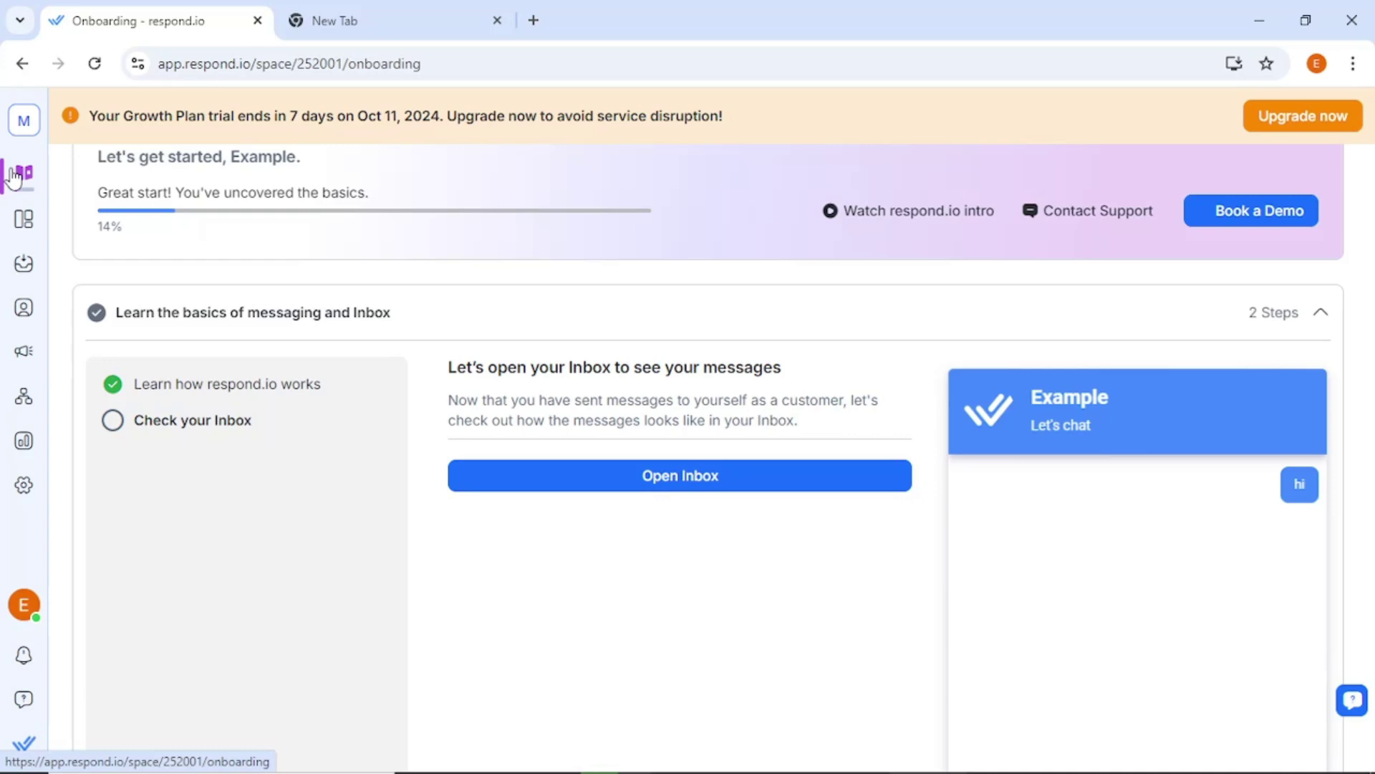
Expand 'Connect Channels and invite your team' to list WhatsApp, Messenger, Instagram and other channels
{"action": "scroll", "coordinate": [496, 295], "scroll_direction": "down", "scroll_amount": 10}
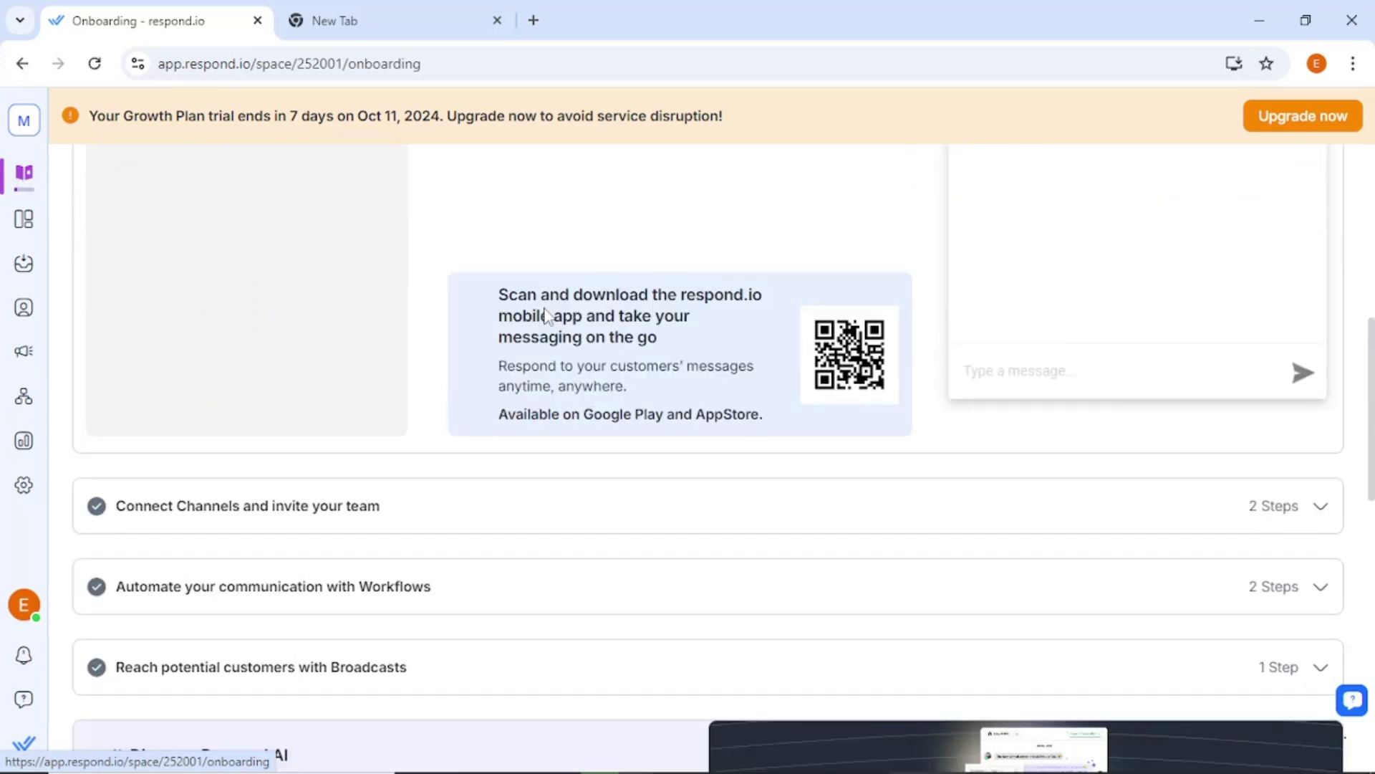
{"action": "left_click", "coordinate": [1315, 342]}
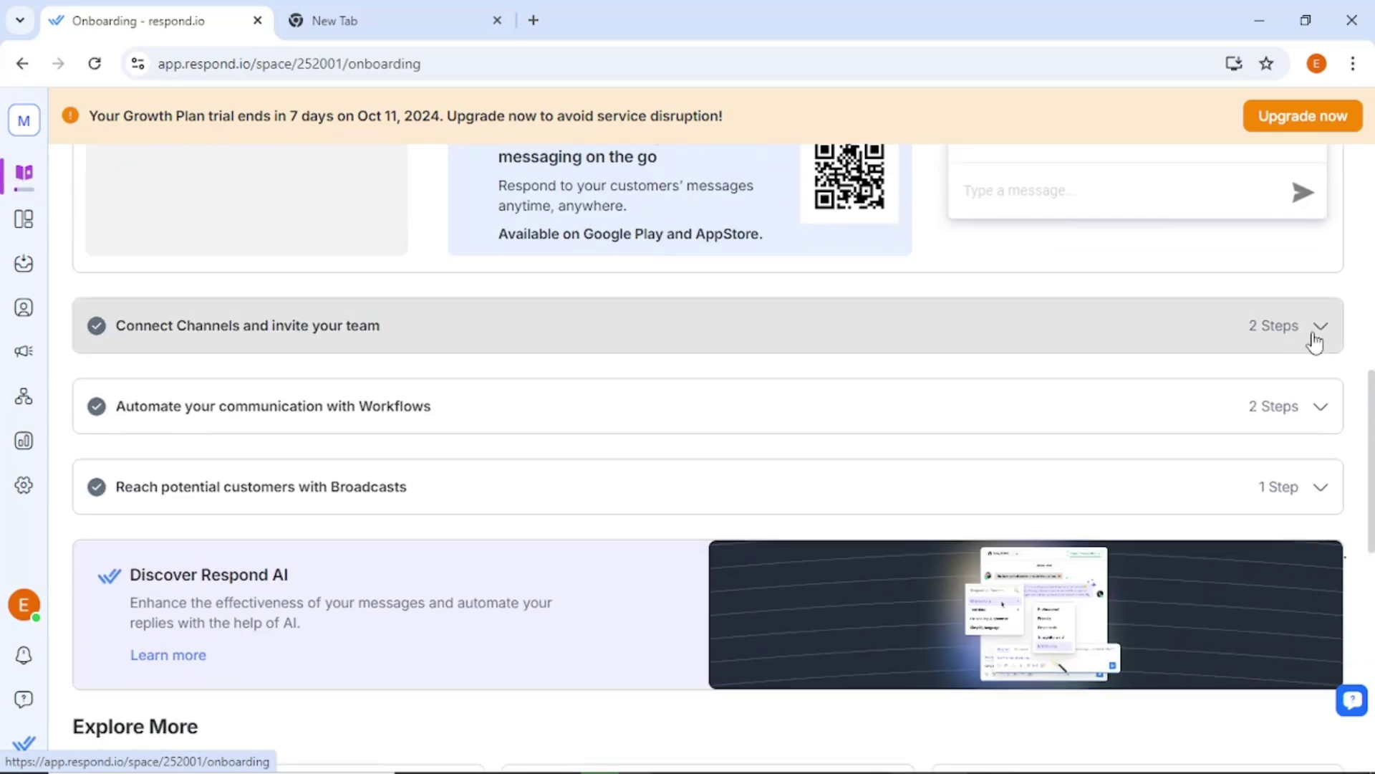
{"action": "scroll", "coordinate": [1232, 341], "scroll_direction": "up", "scroll_amount": 5}
{"action": "scroll", "coordinate": [931, 347], "scroll_direction": "up", "scroll_amount": 2}
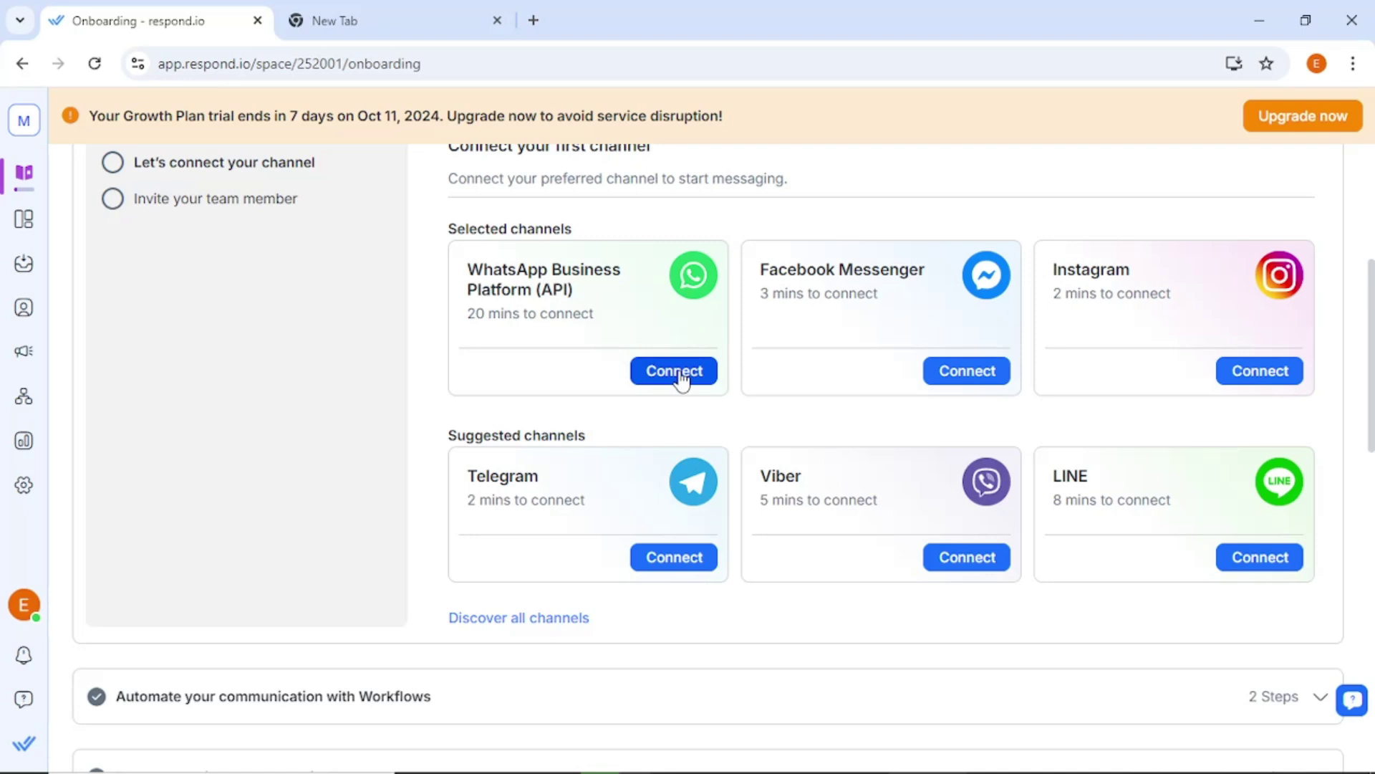
{"action": "scroll", "coordinate": [402, 390], "scroll_direction": "up", "scroll_amount": 2}
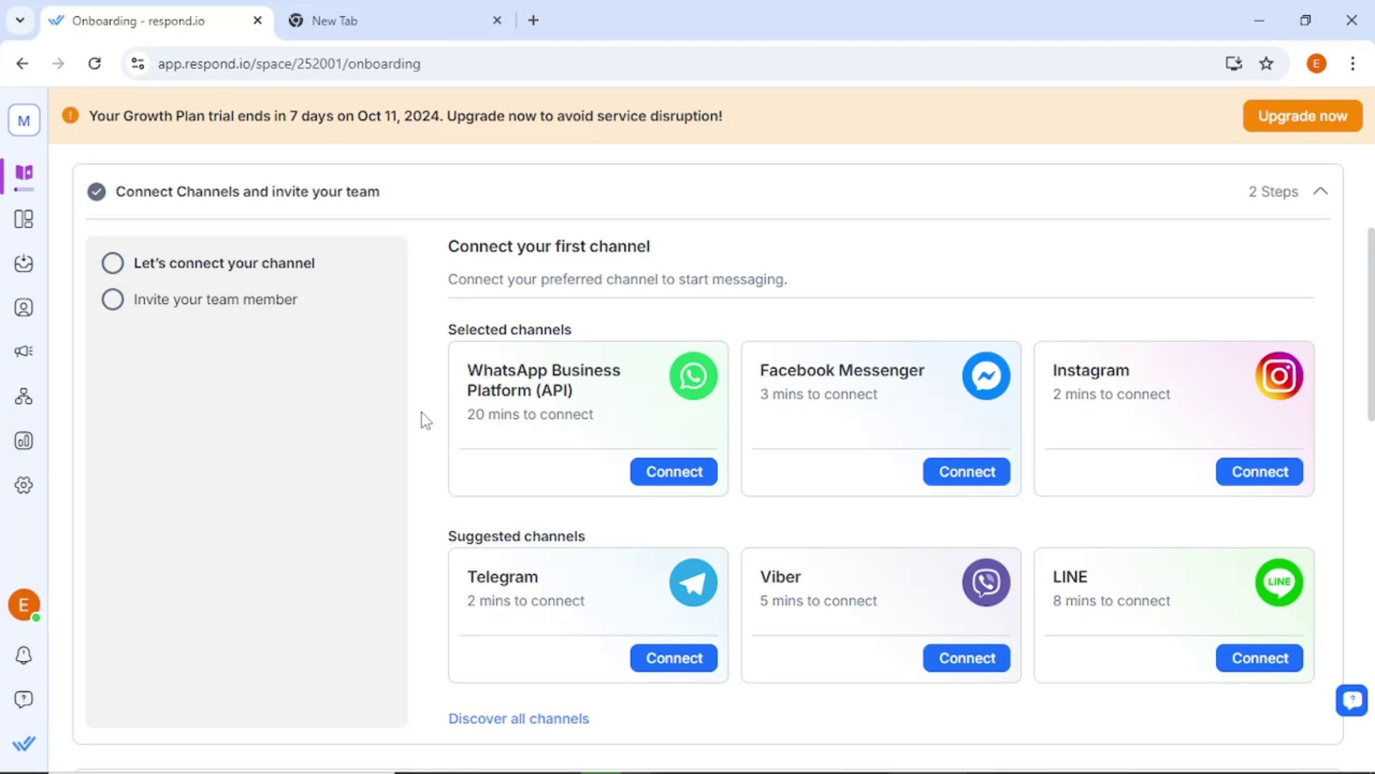
Open the 'Invite your team member' form and view the Owner, Manager and Agent access levels
{"action": "left_click", "coordinate": [109, 301]}
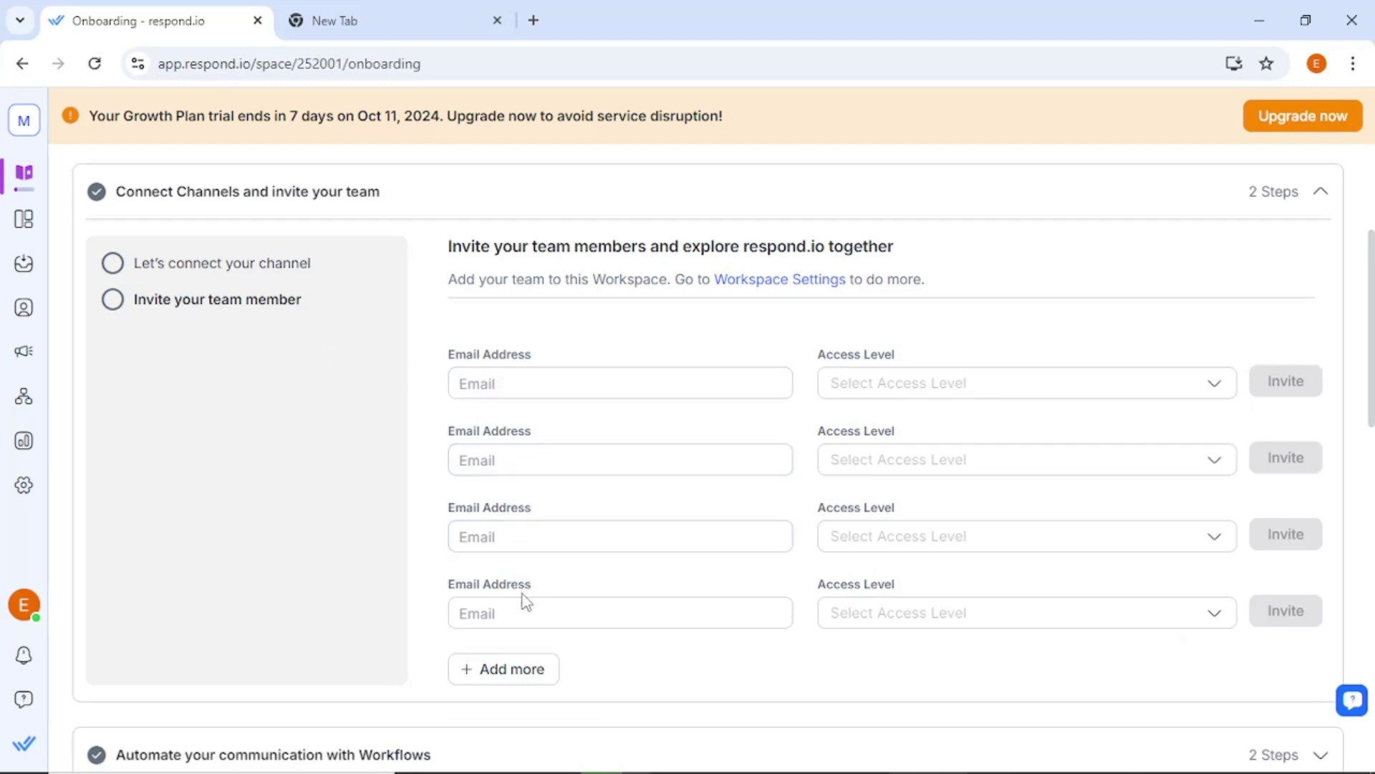
{"action": "left_click", "coordinate": [1025, 394]}
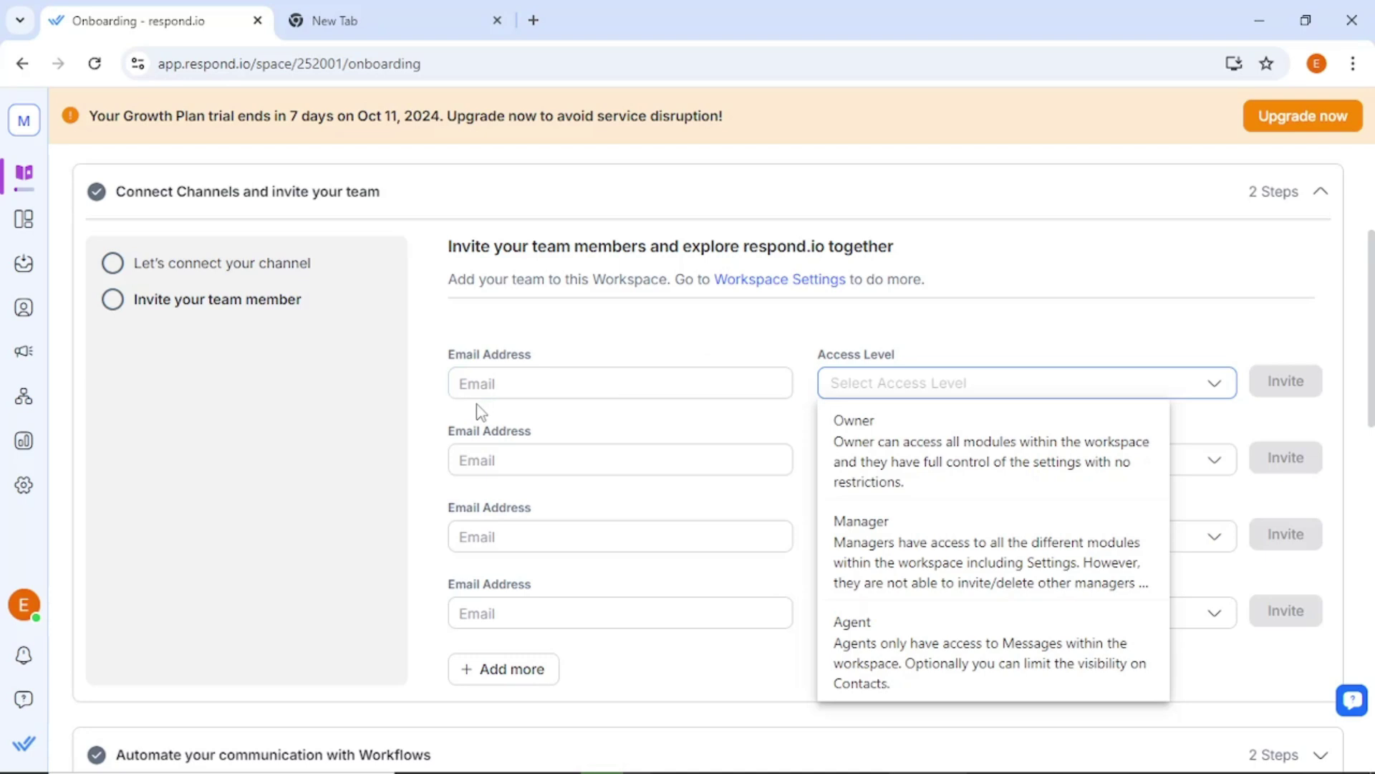
{"action": "scroll", "coordinate": [480, 412], "scroll_direction": "down", "scroll_amount": 4}
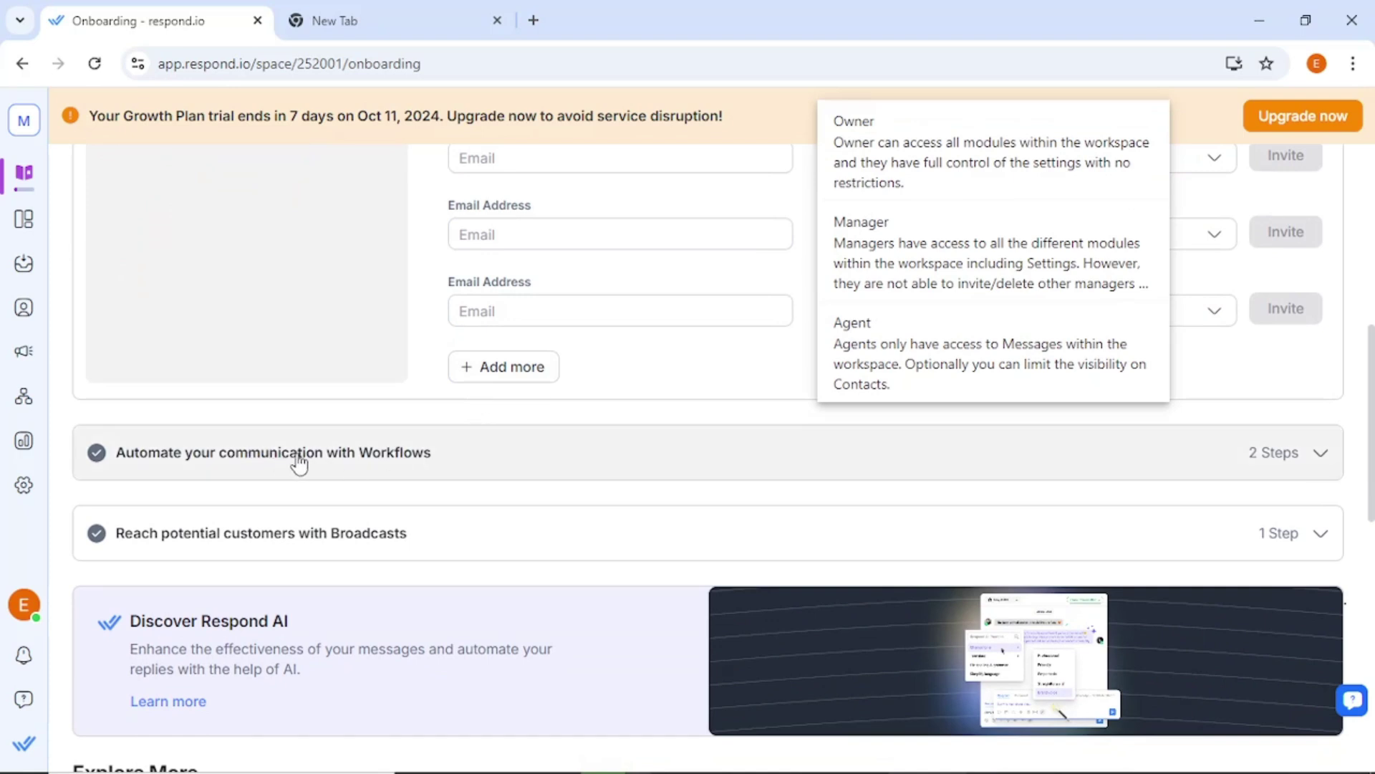
Preview the Welcome Message workflow template, then return to onboarding at 29% progress
{"action": "left_click", "coordinate": [1325, 454]}
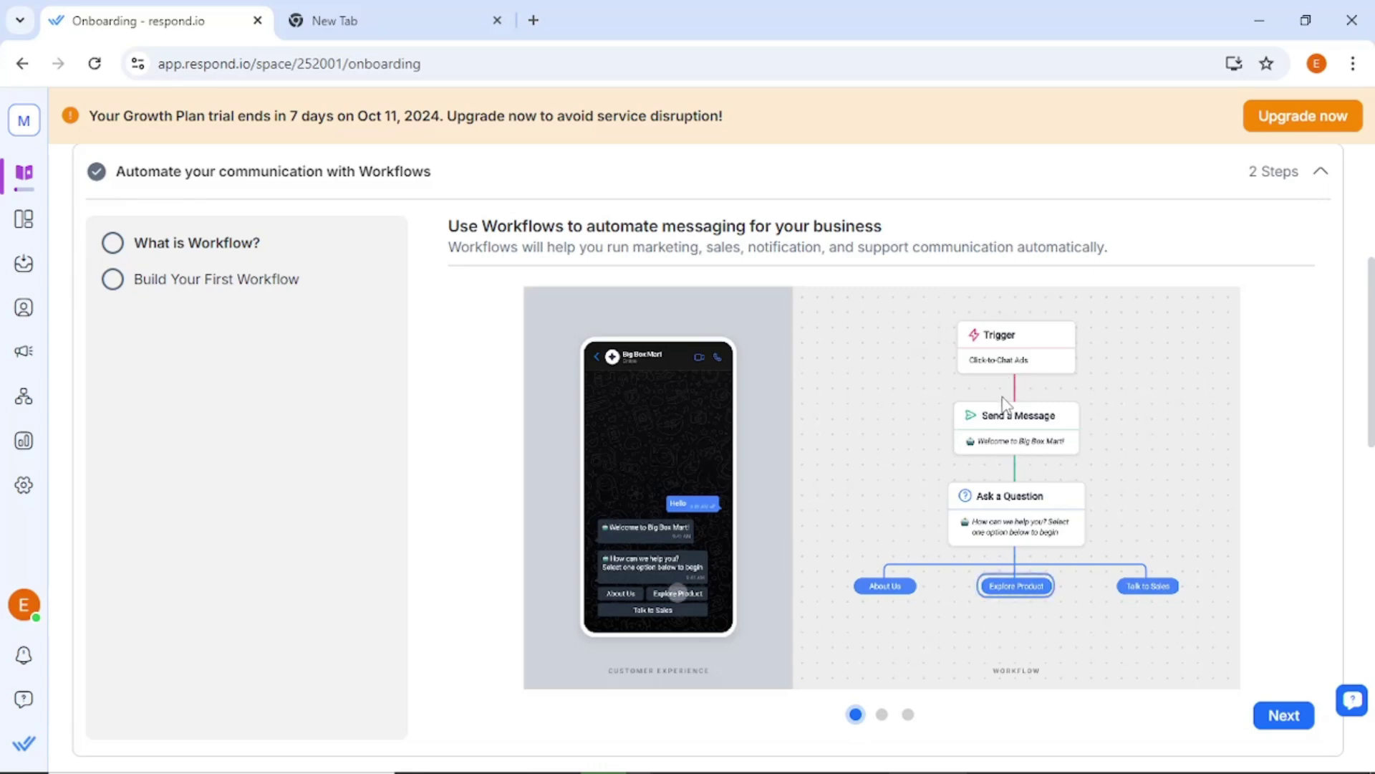
{"action": "left_click", "coordinate": [1275, 712]}
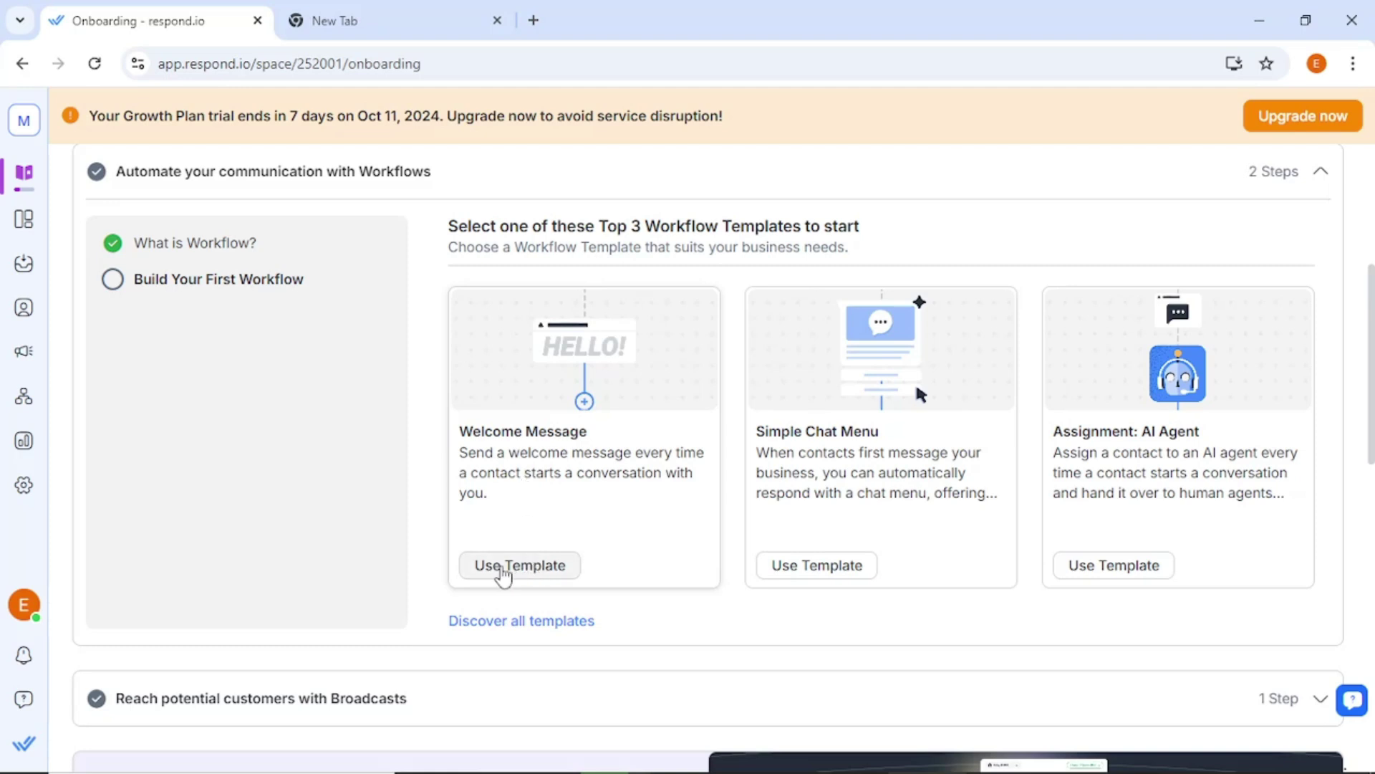
{"action": "left_click", "coordinate": [503, 567]}
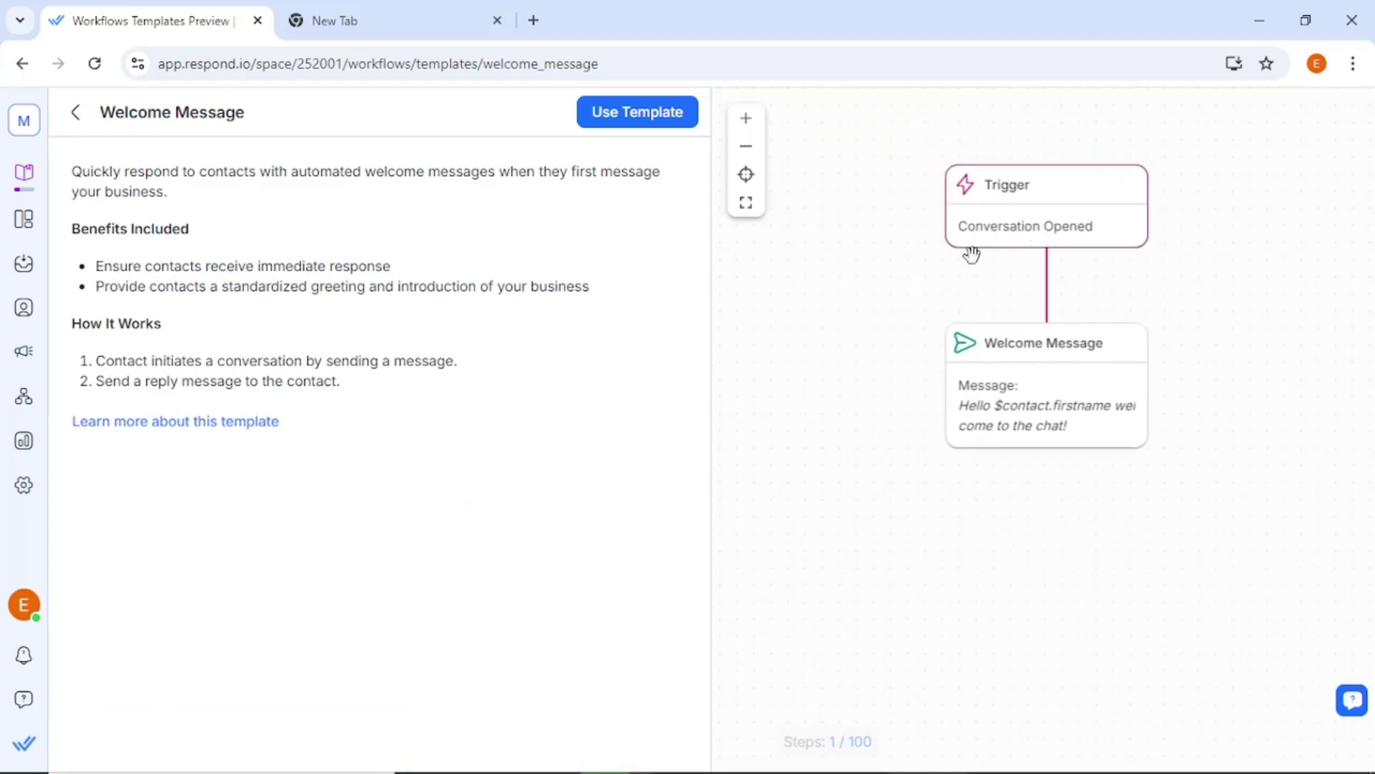
{"action": "left_click", "coordinate": [33, 195]}
{"action": "scroll", "coordinate": [836, 390], "scroll_direction": "down", "scroll_amount": 5}
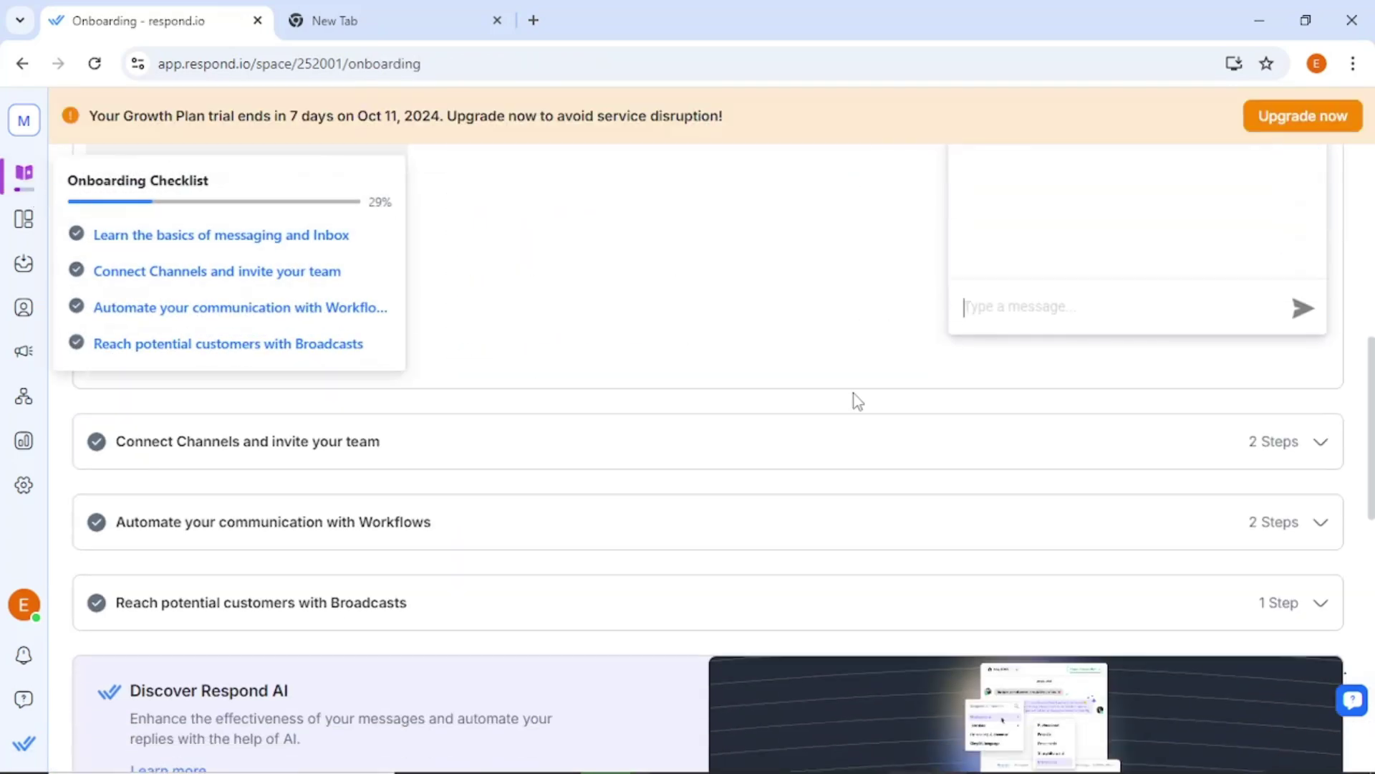
{"action": "scroll", "coordinate": [857, 401], "scroll_direction": "down", "scroll_amount": 1}
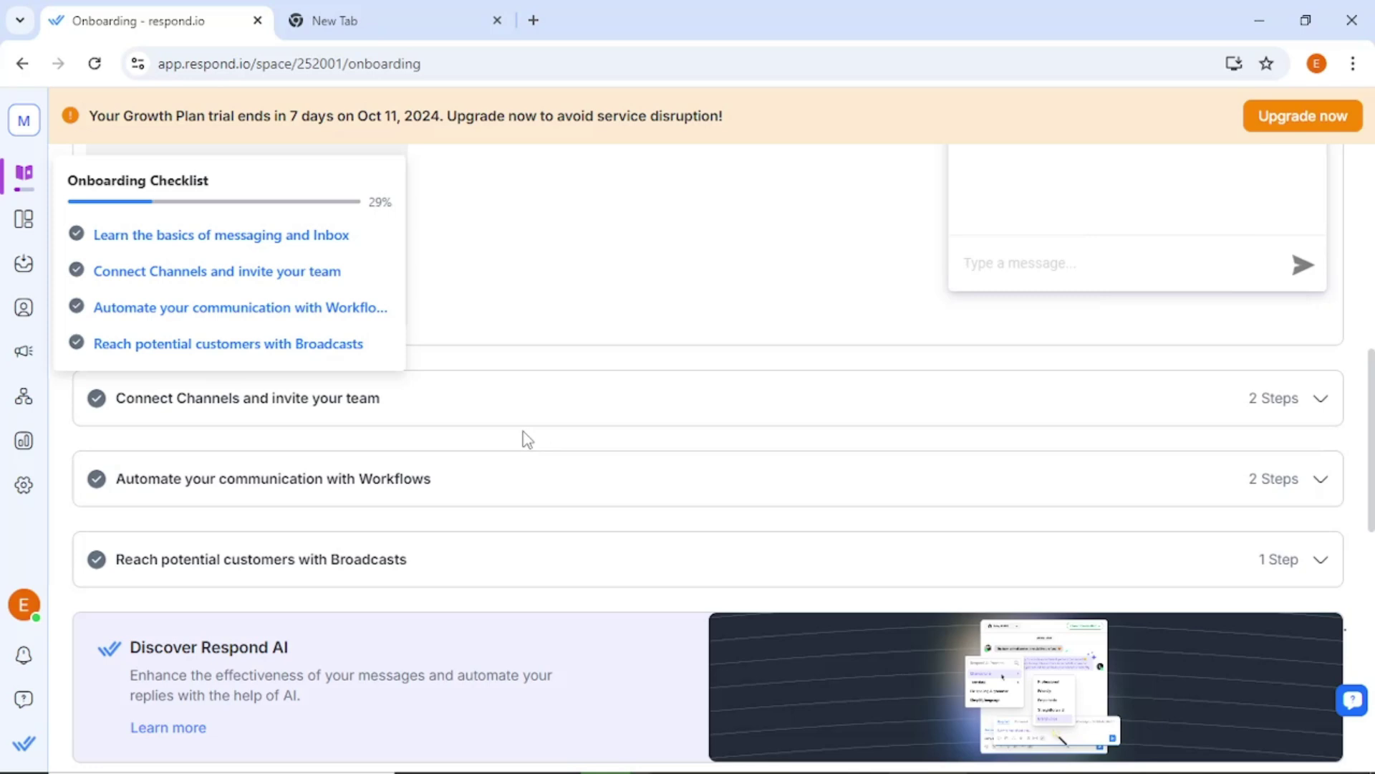
{"action": "scroll", "coordinate": [525, 439], "scroll_direction": "down", "scroll_amount": 3}
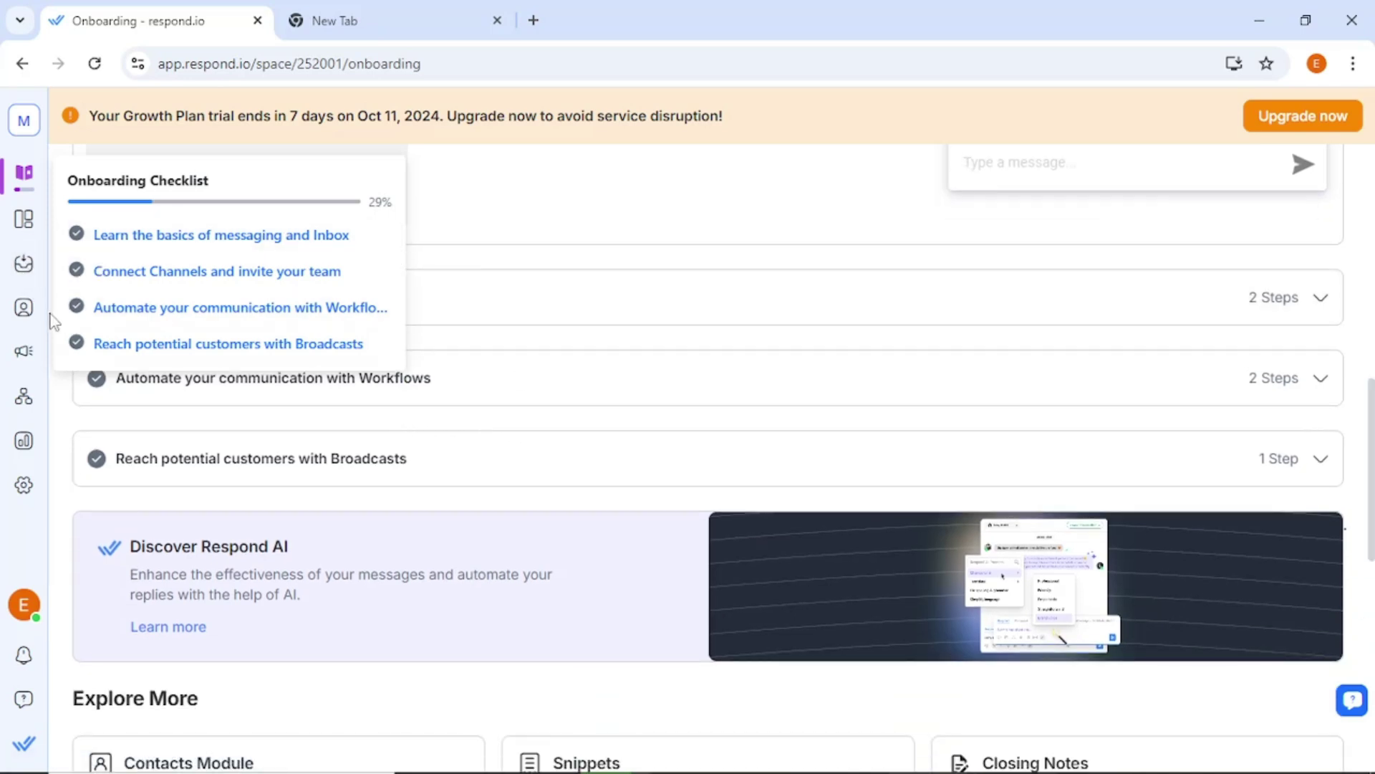
{"action": "scroll", "coordinate": [632, 418], "scroll_direction": "down", "scroll_amount": 2}
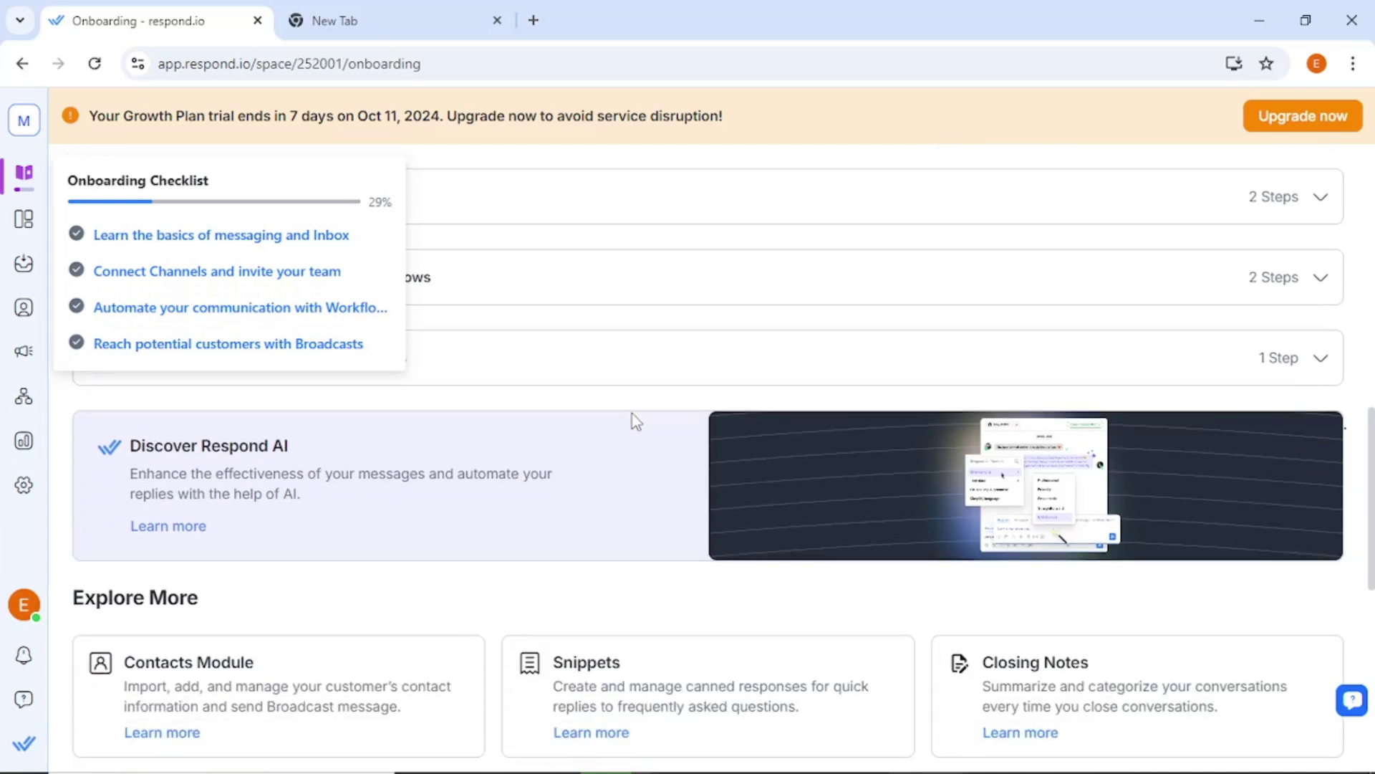
{"action": "scroll", "coordinate": [636, 422], "scroll_direction": "down", "scroll_amount": 3}
{"action": "scroll", "coordinate": [636, 421], "scroll_direction": "up", "scroll_amount": 7}
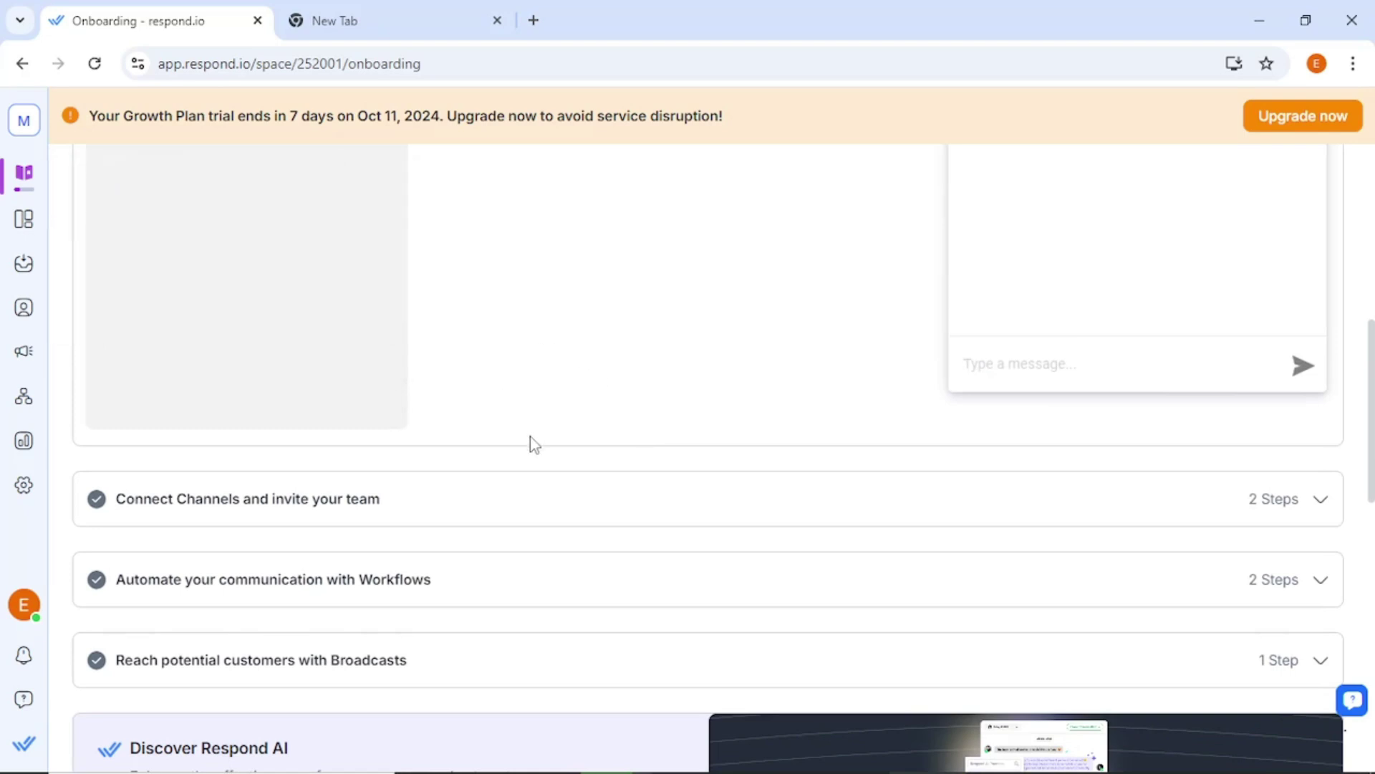
{"action": "scroll", "coordinate": [545, 444], "scroll_direction": "down", "scroll_amount": 1}
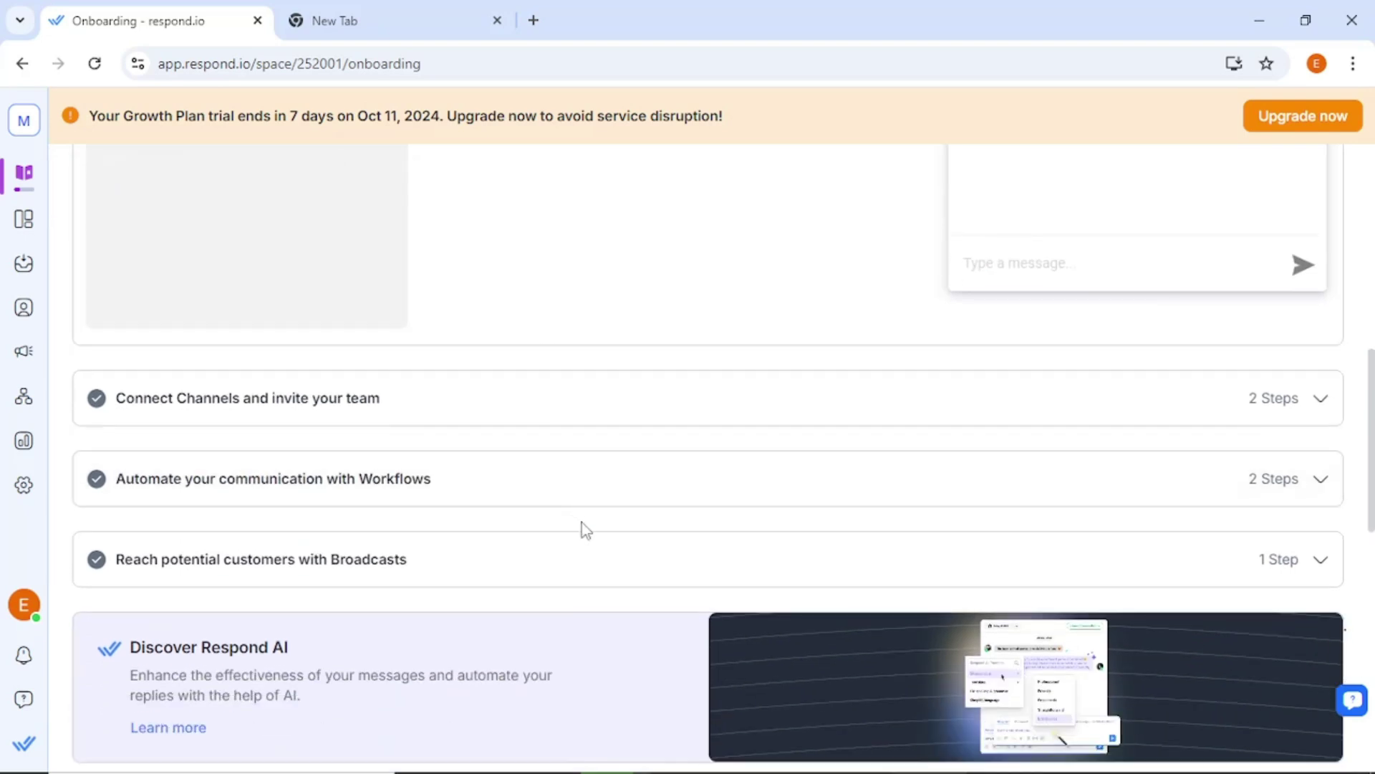
Open the Inbox and close its 'Learn The Basics' introduction
{"action": "left_click", "coordinate": [19, 272]}
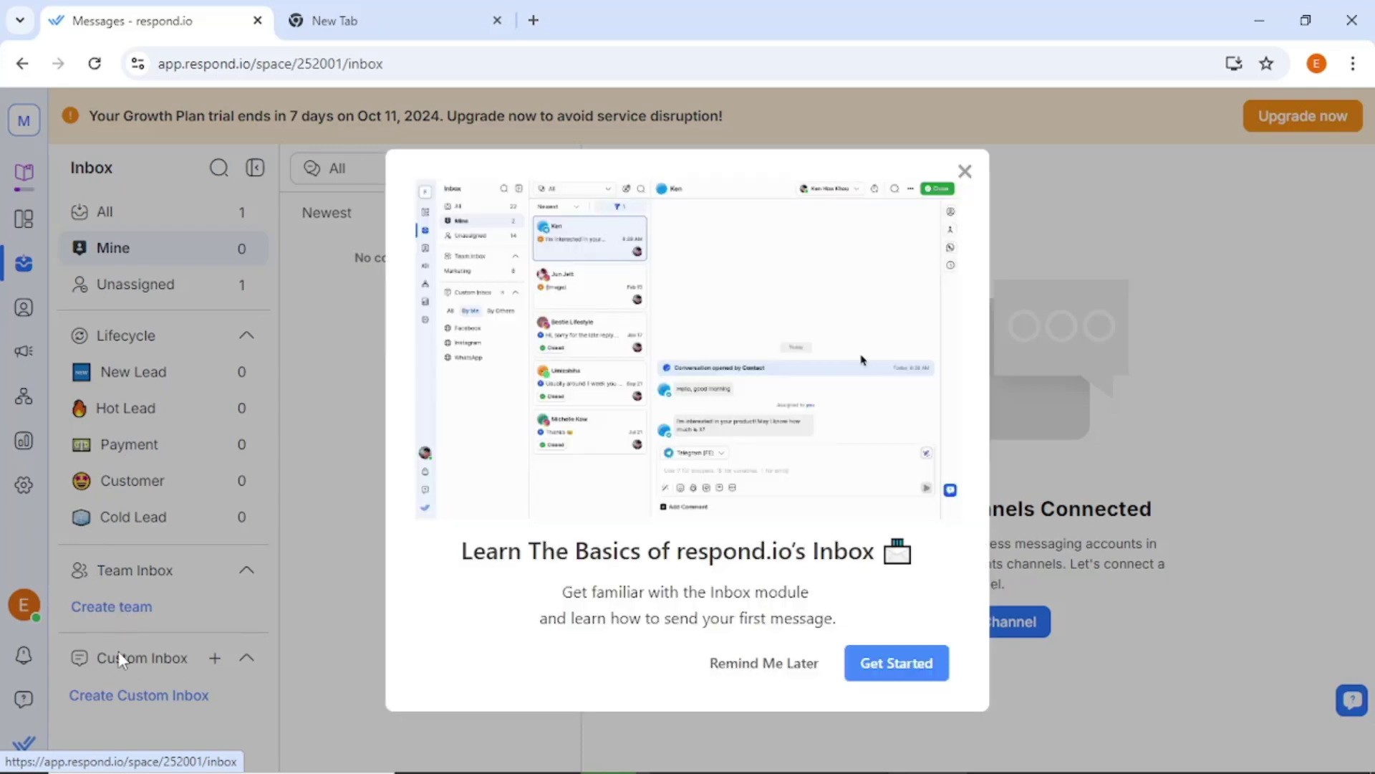
{"action": "left_click", "coordinate": [965, 169]}
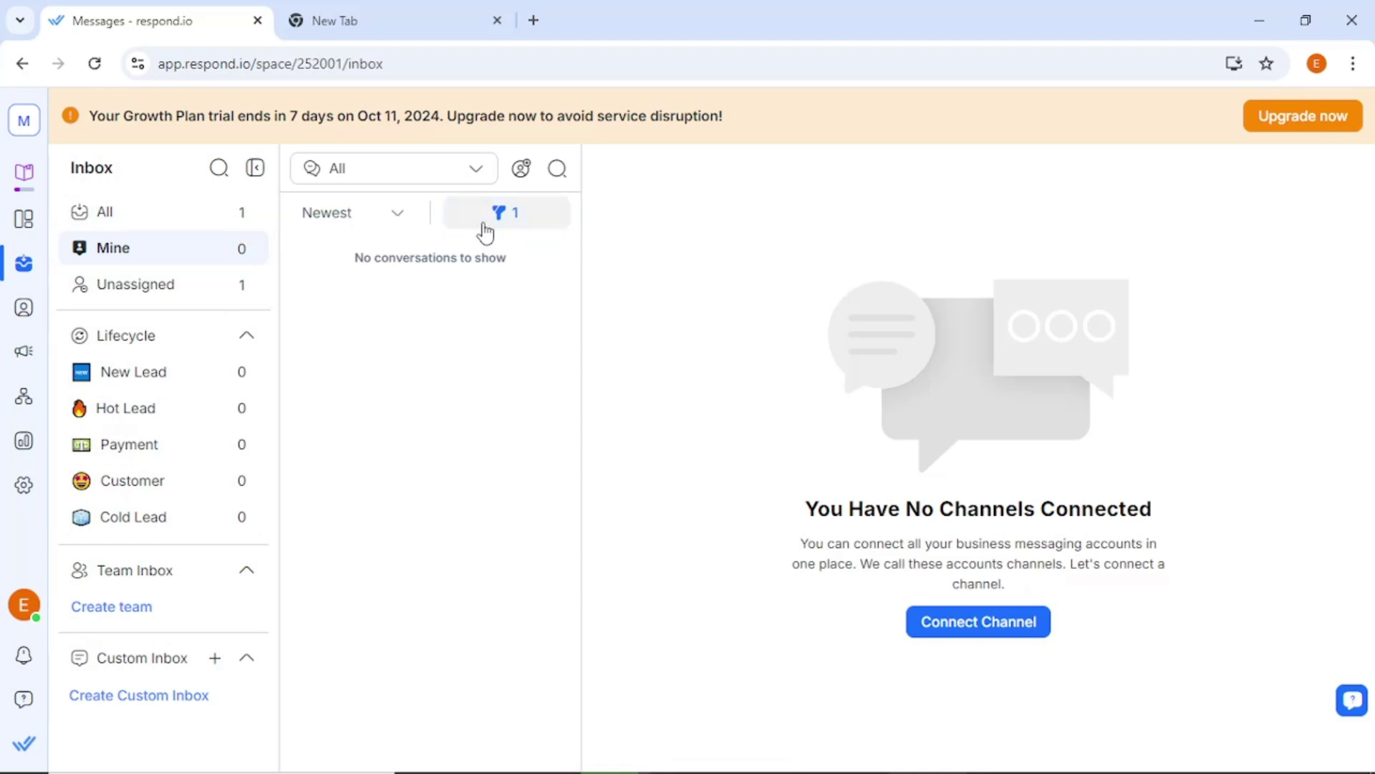
Look at Contacts, the Add contact form and Import Contacts page, then open the empty Broadcasts list
{"action": "left_click", "coordinate": [26, 310]}
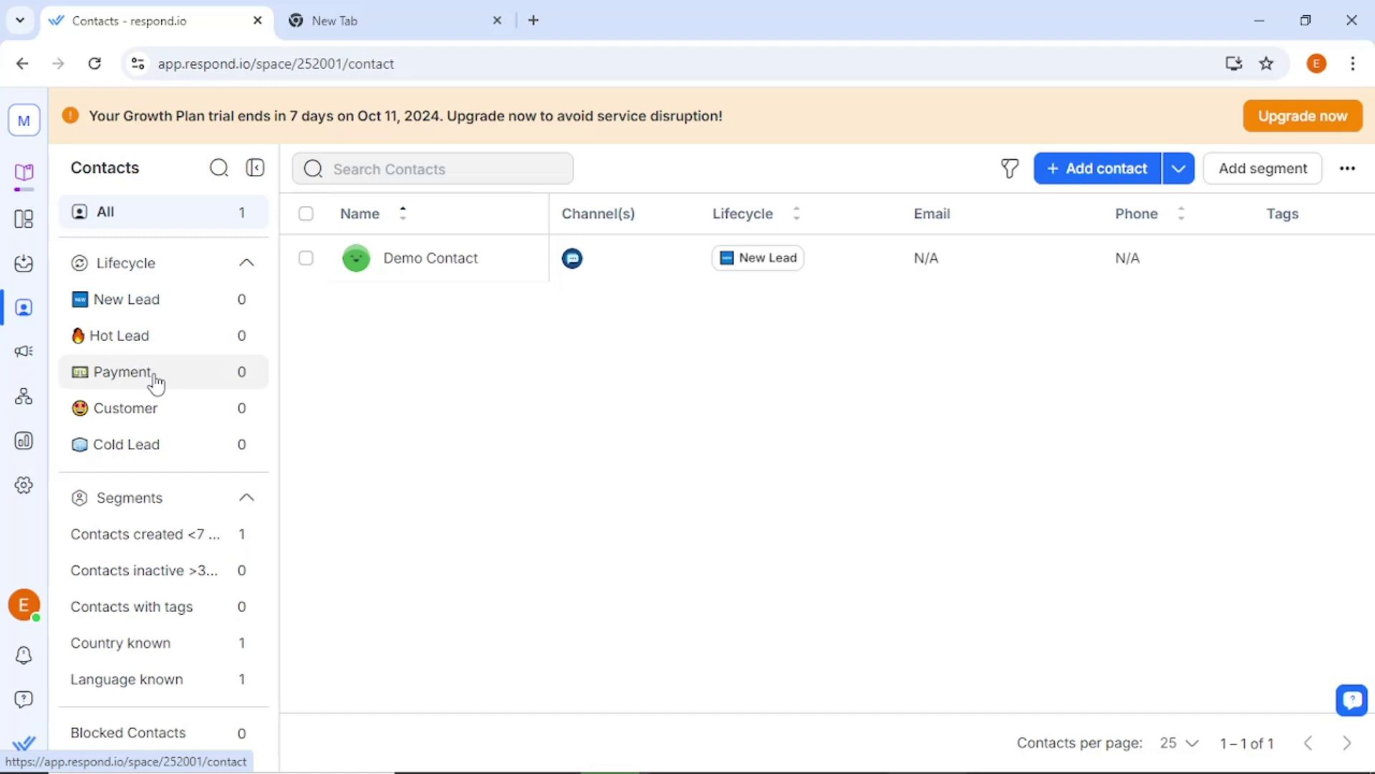
{"action": "left_click", "coordinate": [1086, 175]}
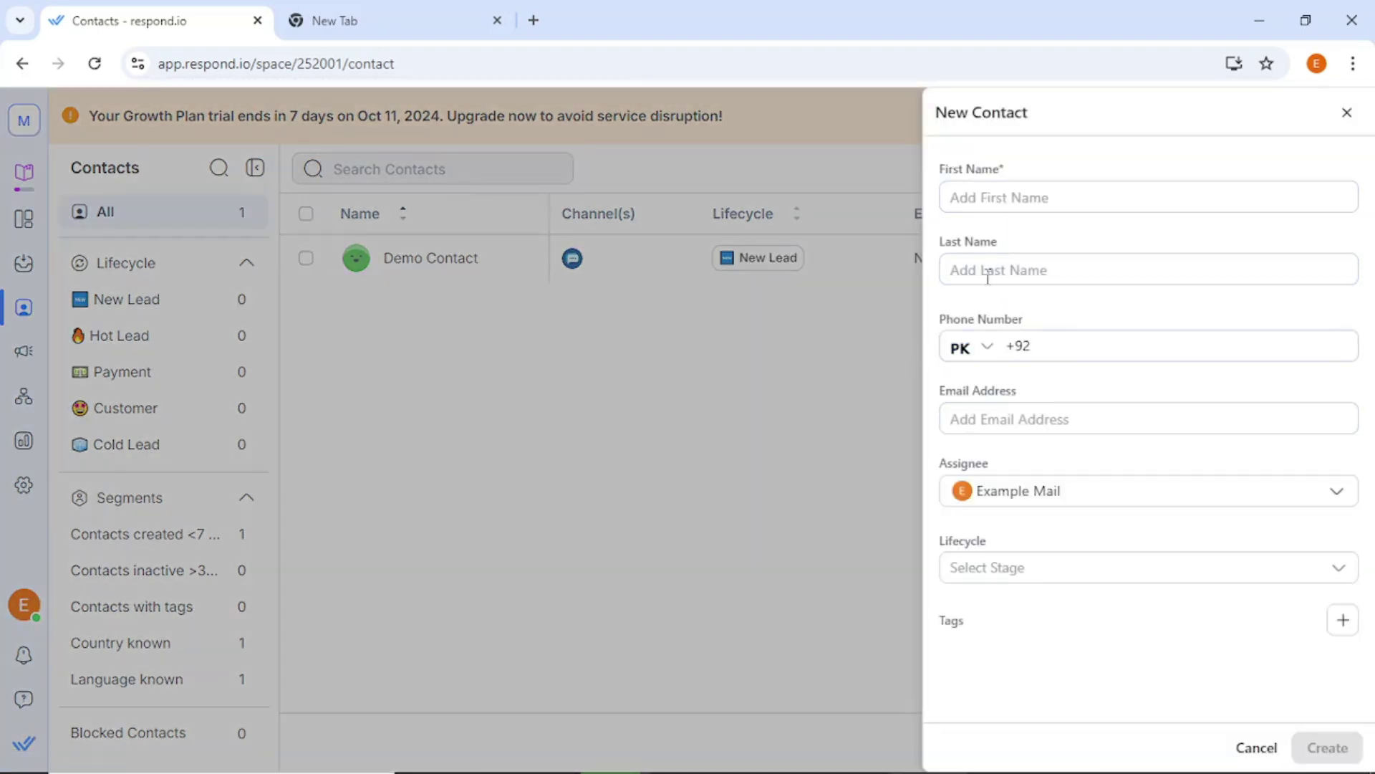
{"action": "left_click", "coordinate": [1346, 112]}
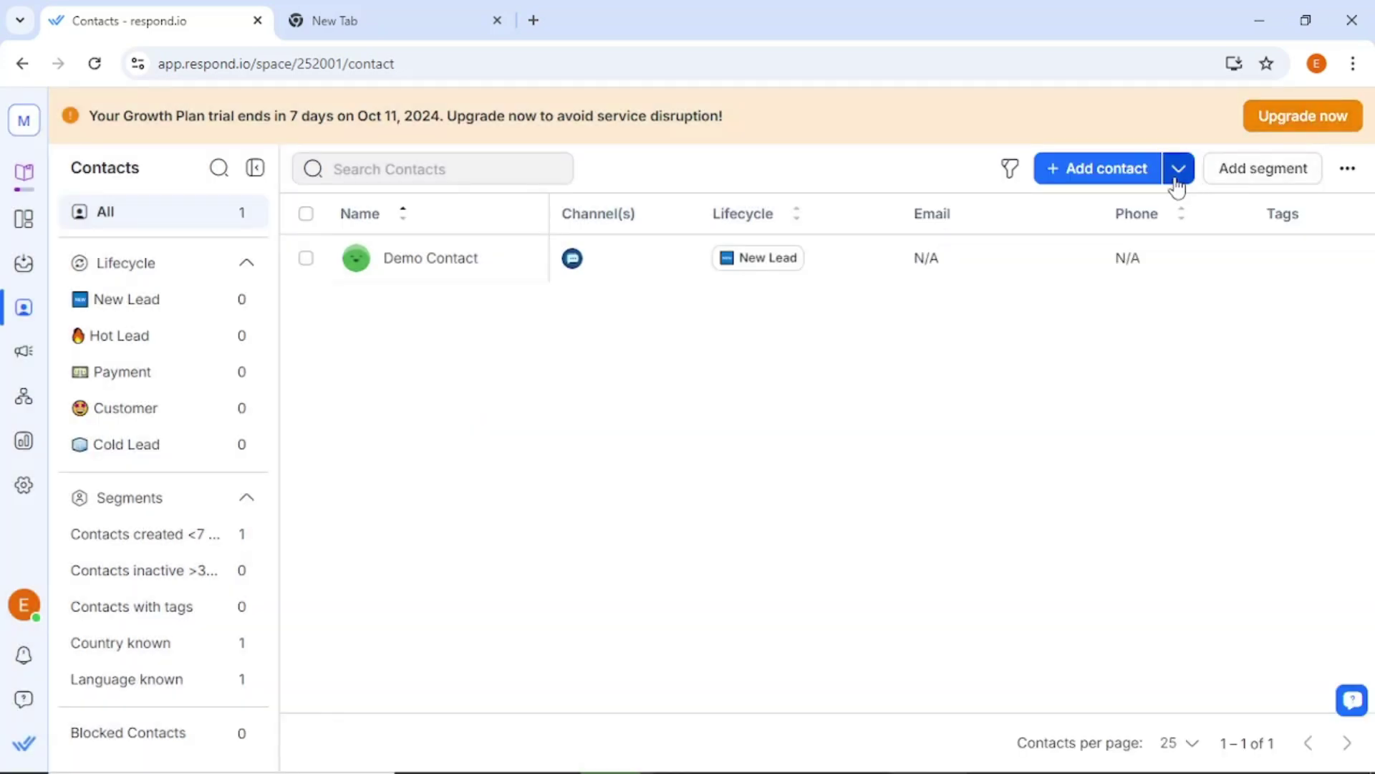
{"action": "left_click", "coordinate": [1177, 179]}
{"action": "left_click", "coordinate": [1124, 214]}
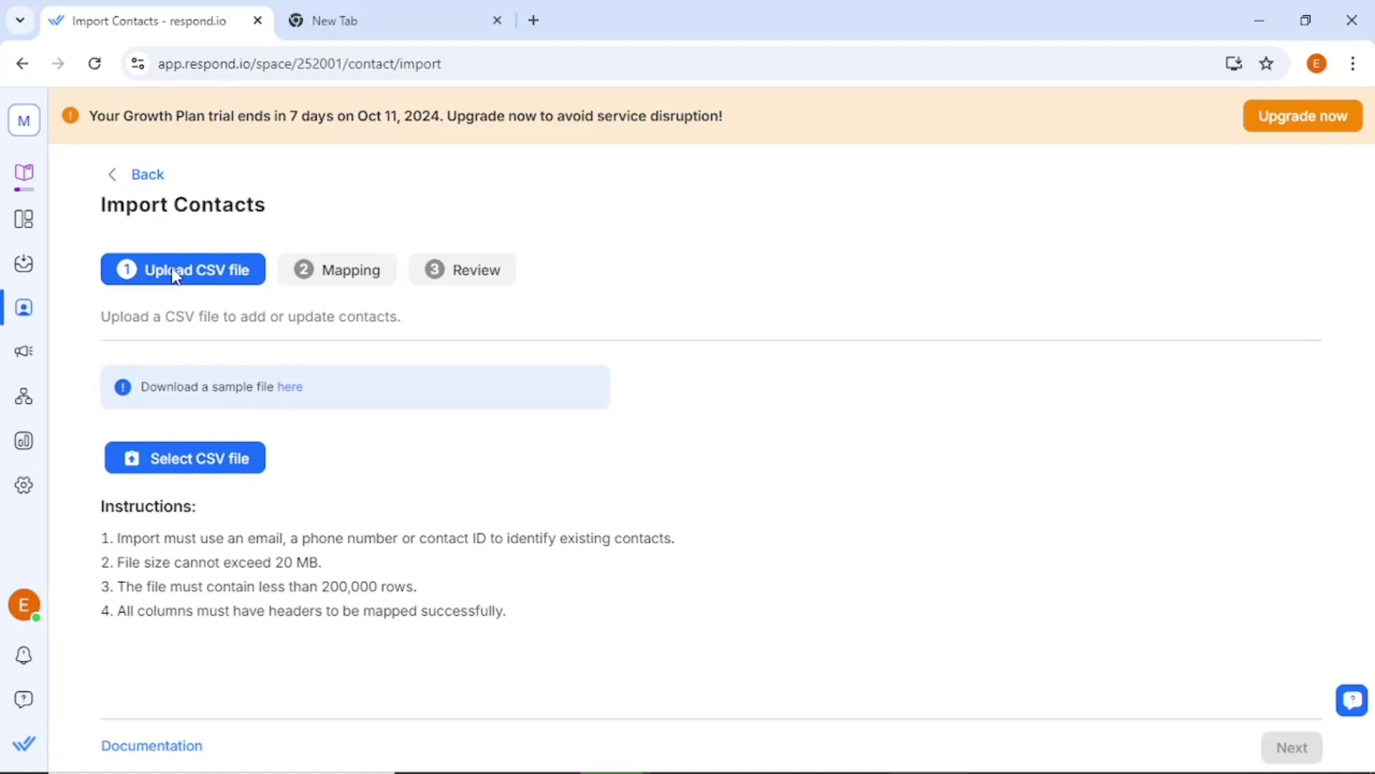
{"action": "left_click", "coordinate": [26, 356]}
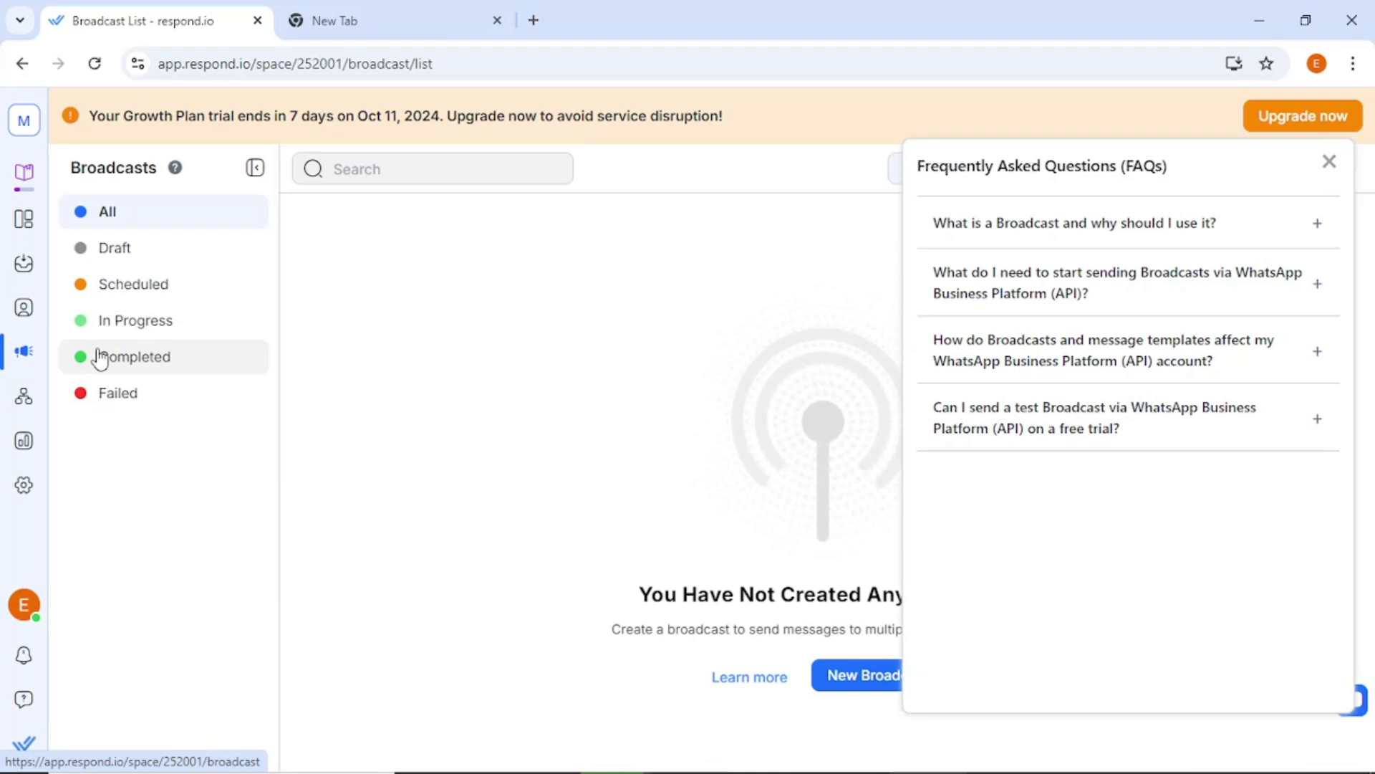
Close the broadcast FAQ, check the empty Scheduled, In Progress, Completed and Failed lists, then go to Workflows
{"action": "left_click", "coordinate": [1329, 164]}
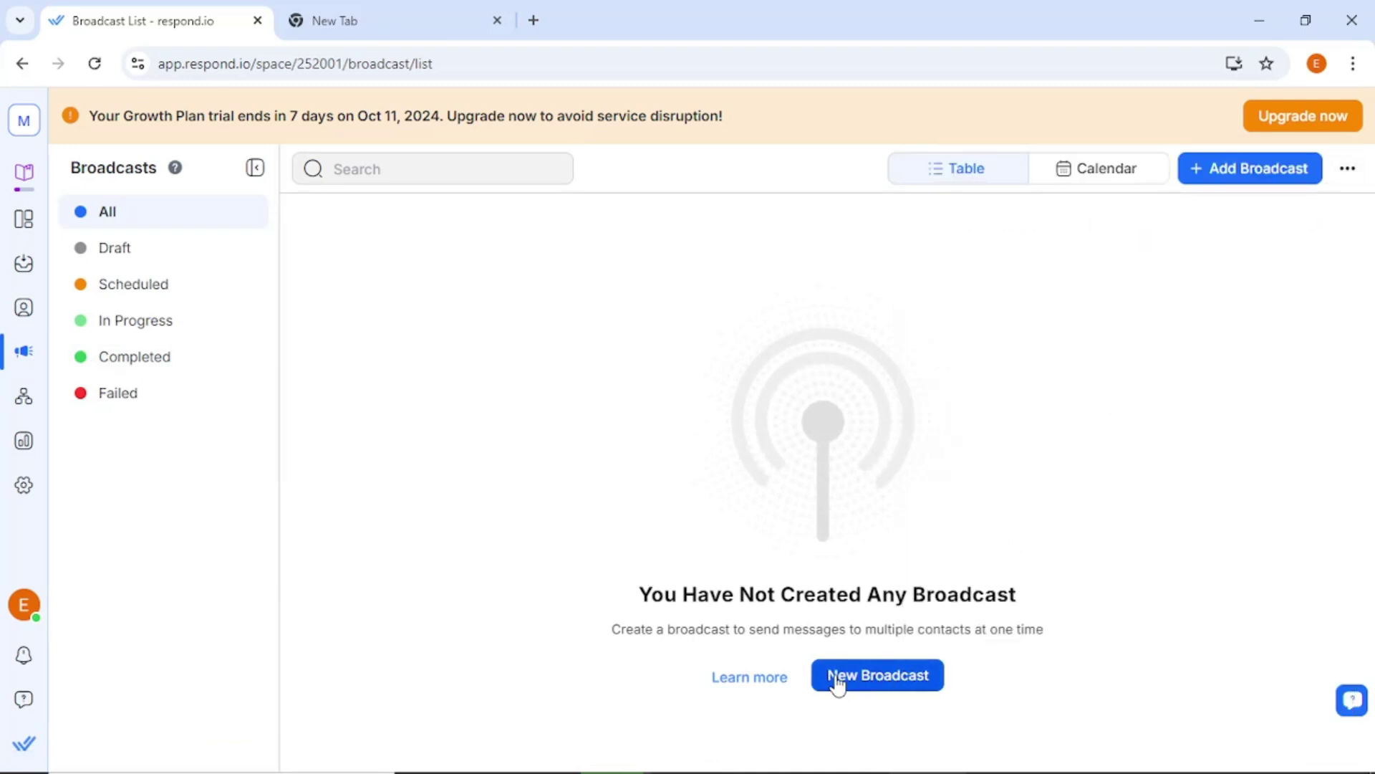
{"action": "left_click", "coordinate": [124, 288]}
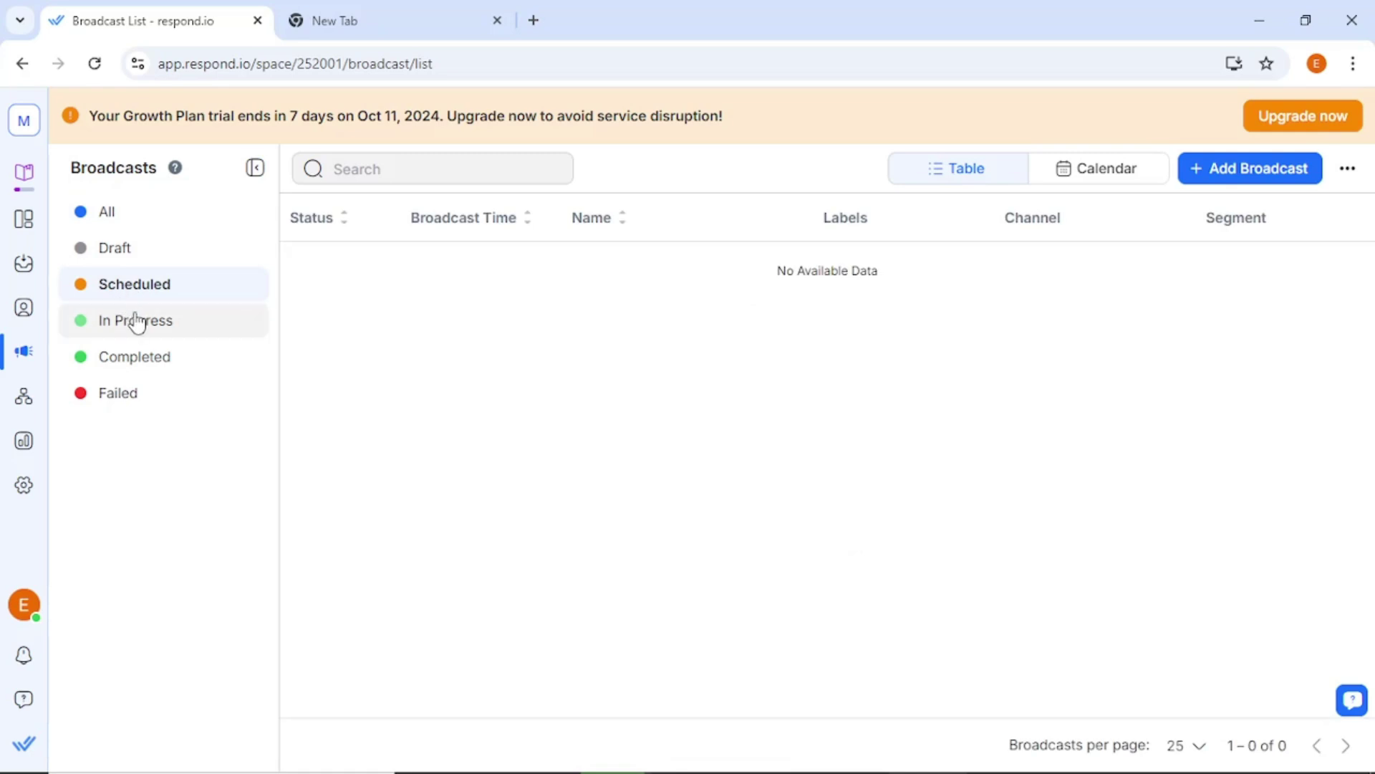
{"action": "left_click", "coordinate": [133, 320]}
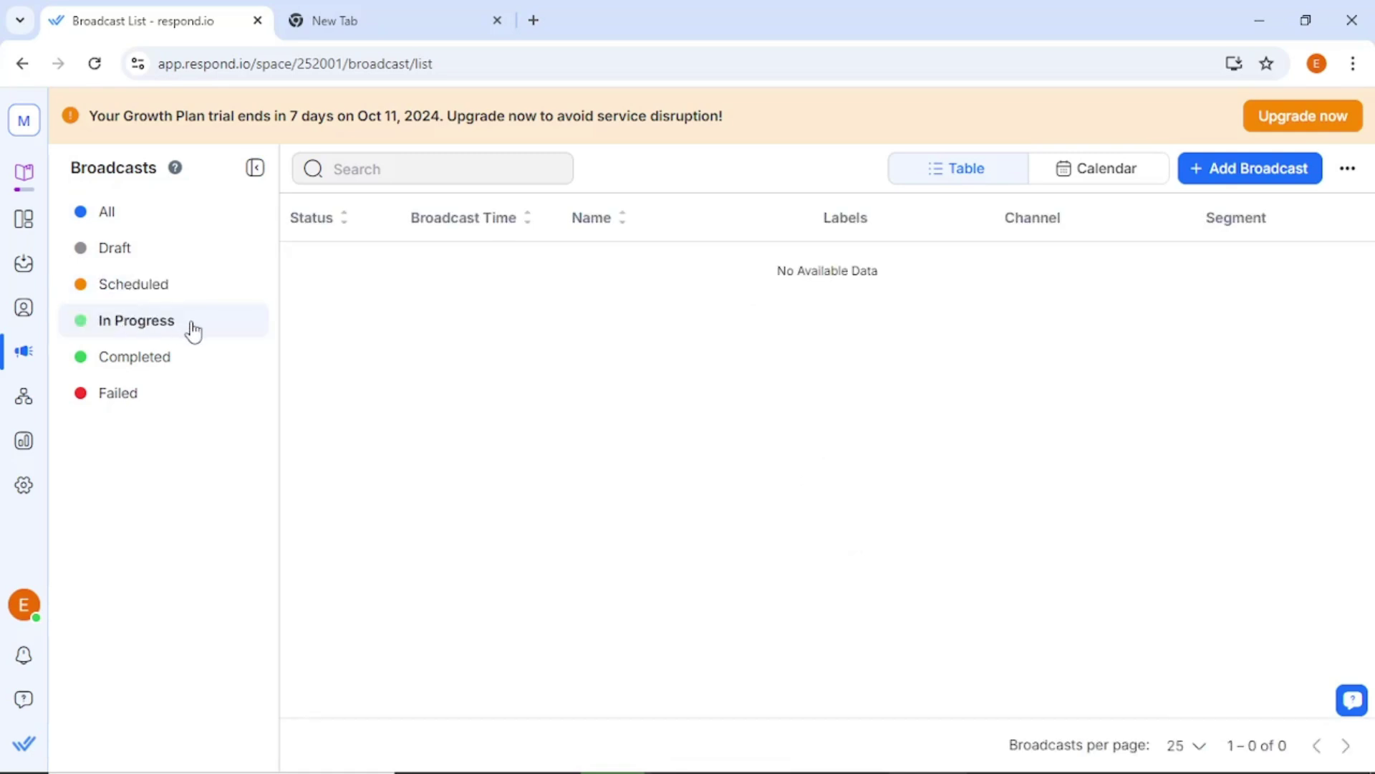
{"action": "left_click", "coordinate": [133, 358]}
{"action": "left_click", "coordinate": [126, 394]}
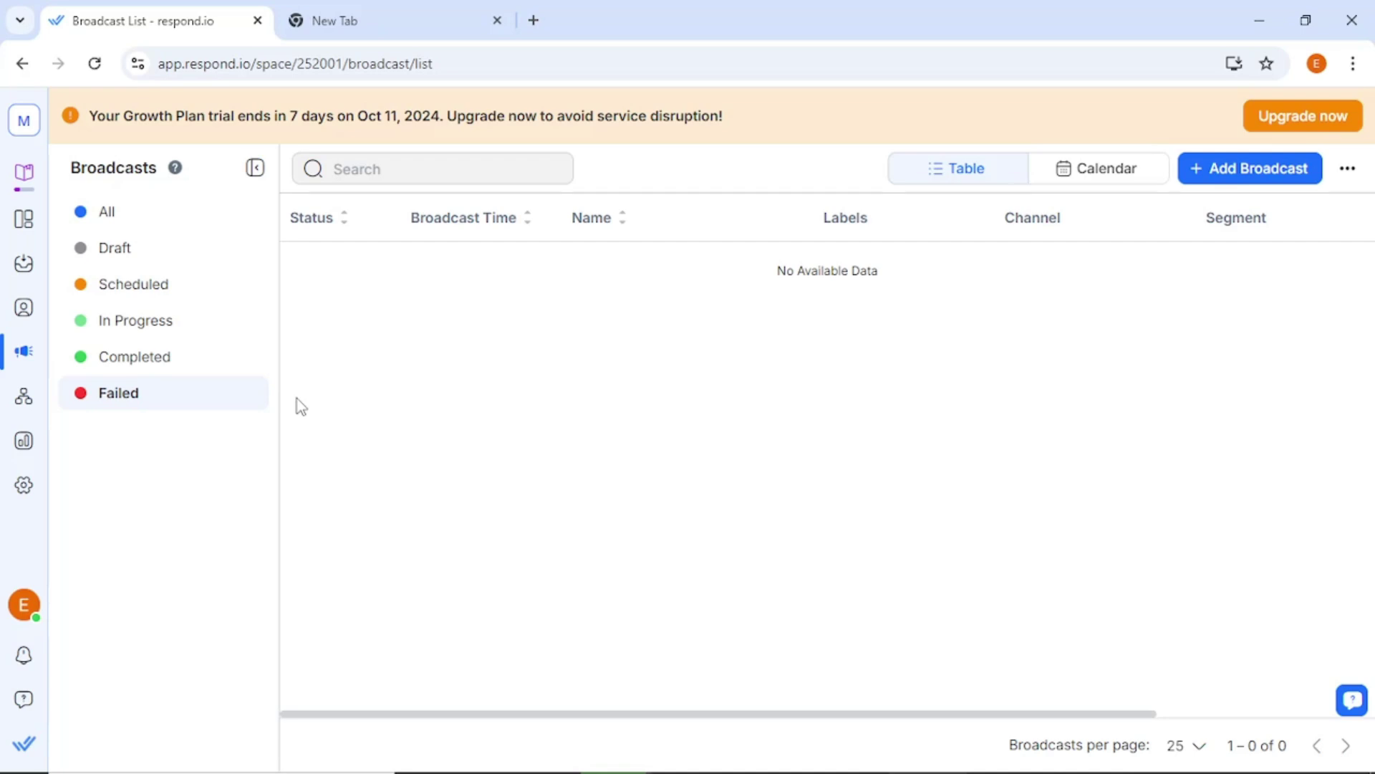
{"action": "left_click", "coordinate": [29, 403]}
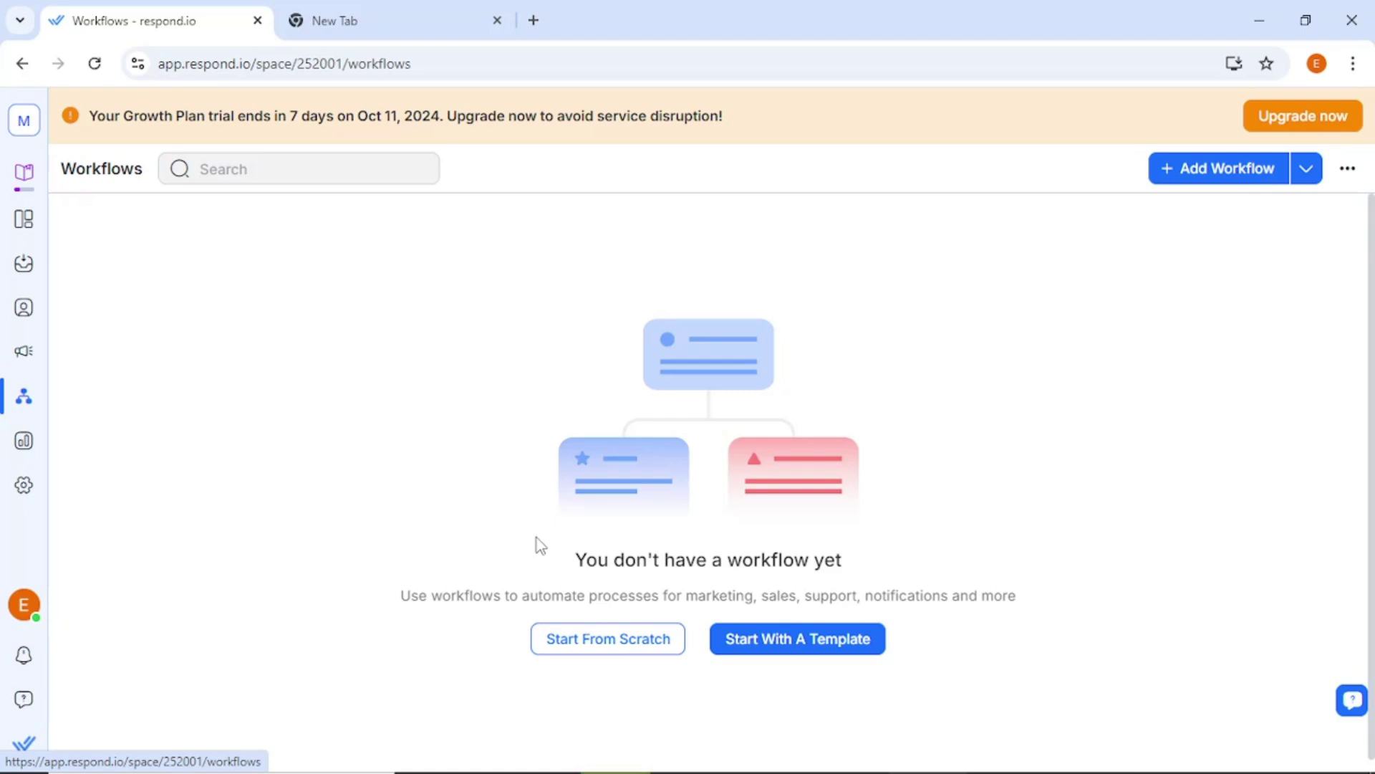
Open Reports to view the Conversations report for Sep 21 – Oct 04, 2024
{"action": "left_click", "coordinate": [43, 444]}
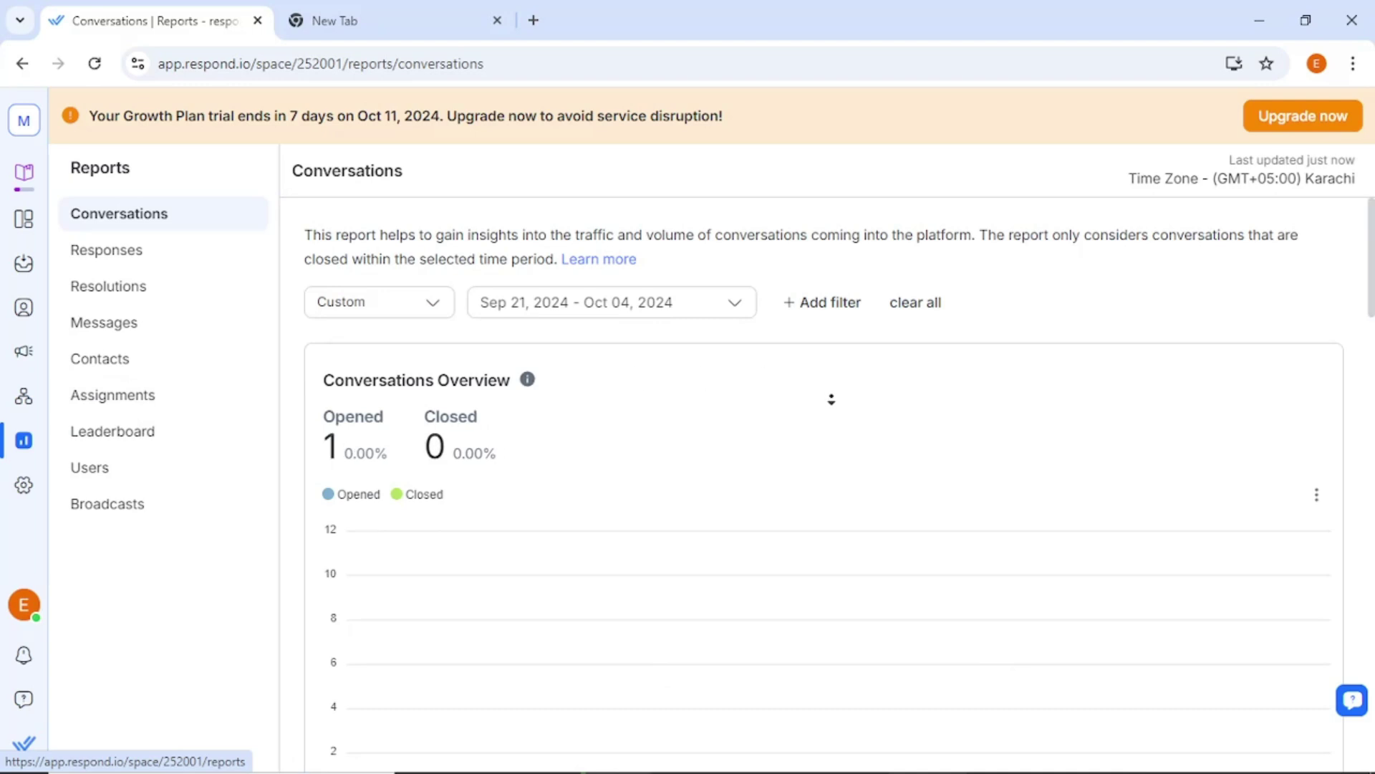
Browse the Conversations, Responses, Resolutions and Messages reports, then go to personal Profile settings
{"action": "scroll", "coordinate": [831, 399], "scroll_direction": "down", "scroll_amount": 5}
{"action": "scroll", "coordinate": [880, 470], "scroll_direction": "up", "scroll_amount": 10}
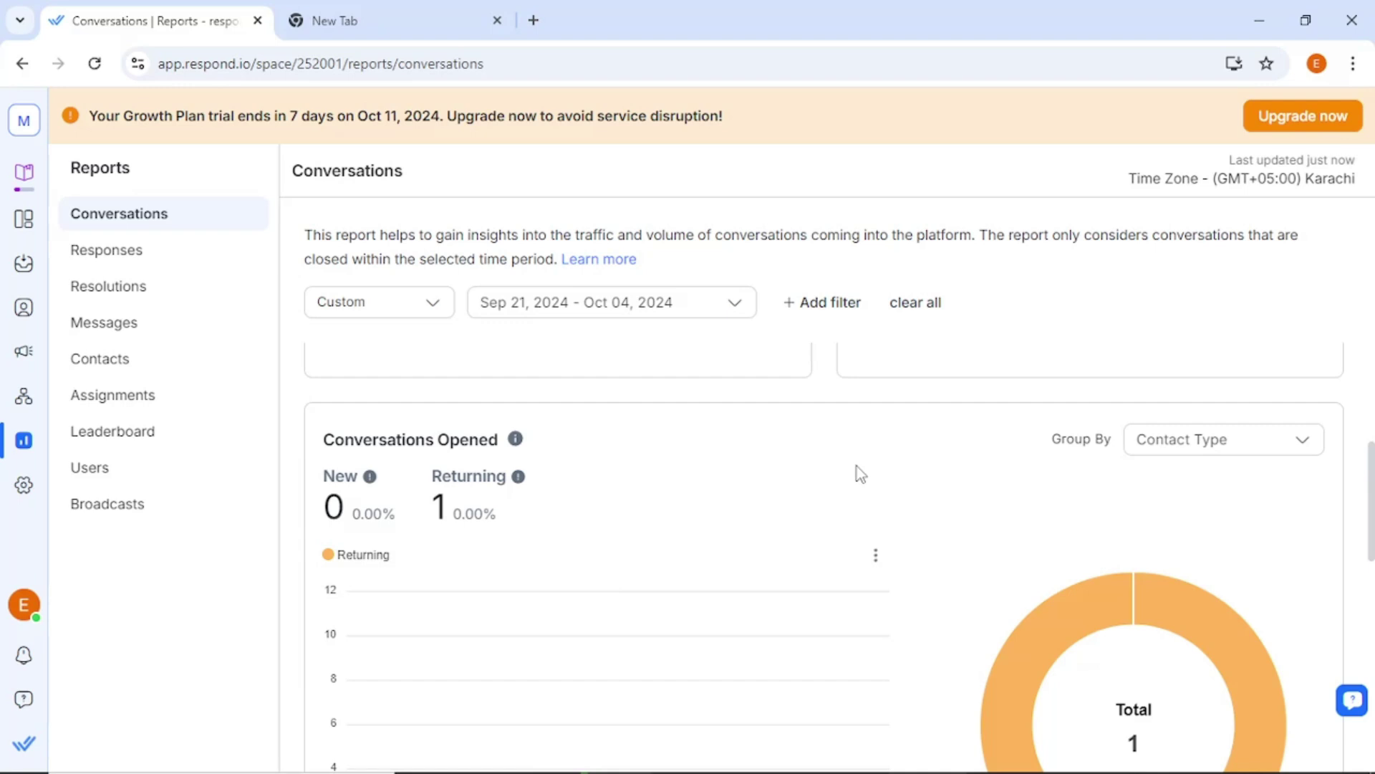
{"action": "left_click", "coordinate": [137, 259]}
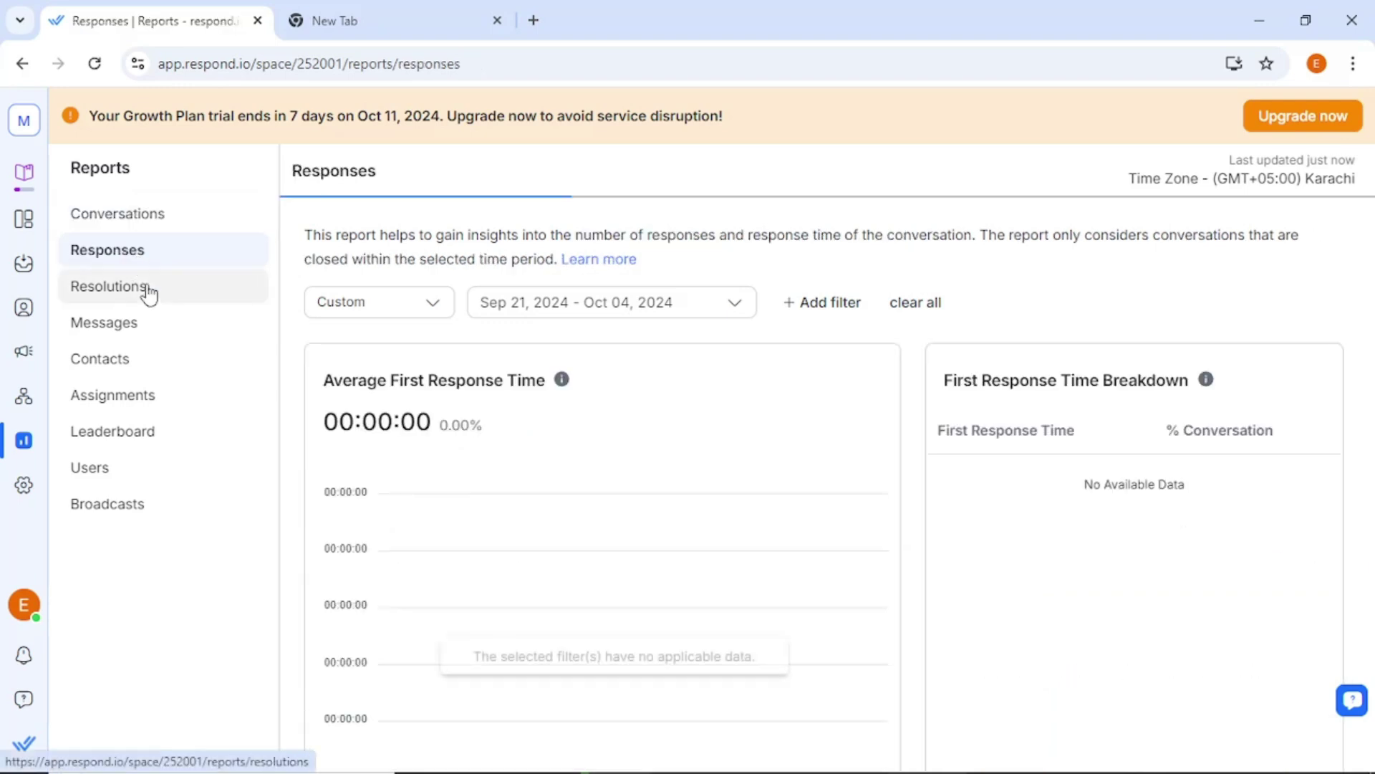
{"action": "left_click", "coordinate": [148, 294]}
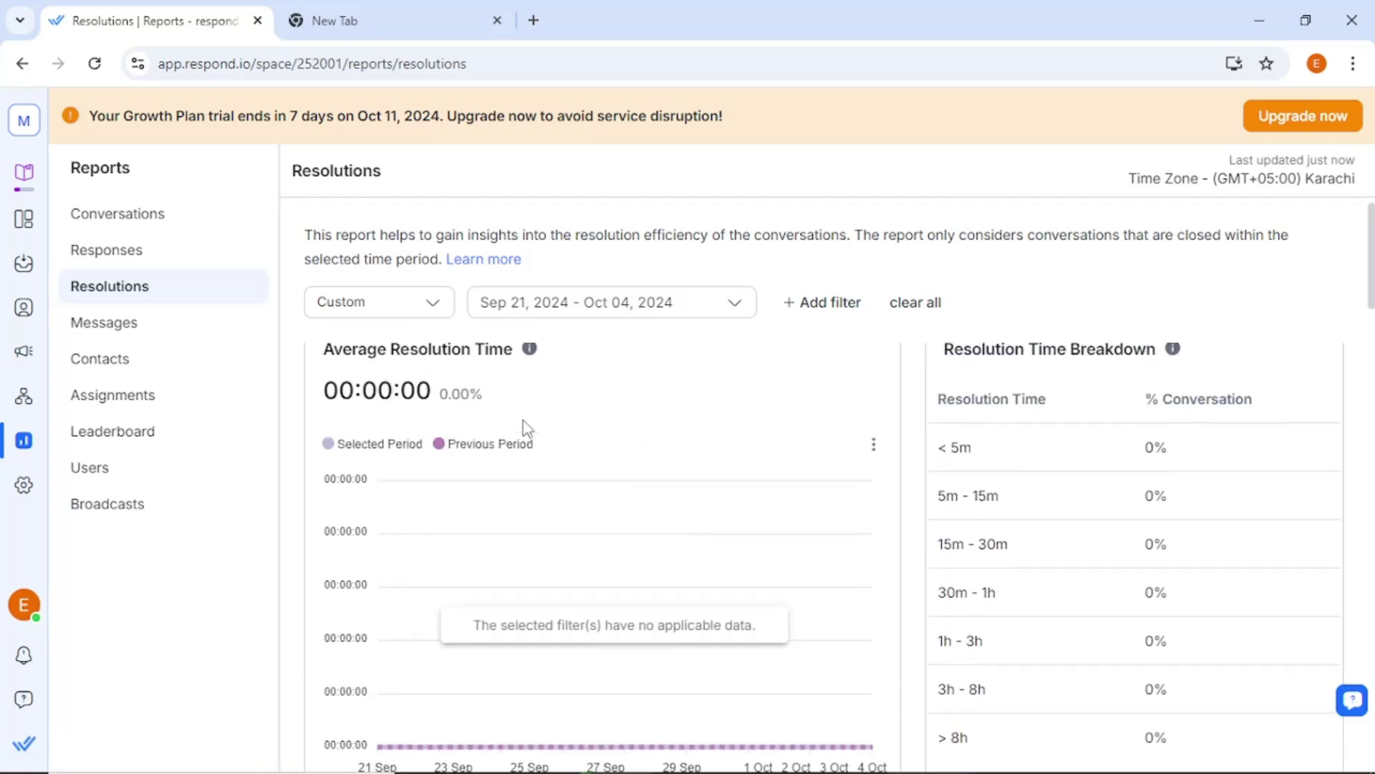
{"action": "left_click", "coordinate": [182, 332]}
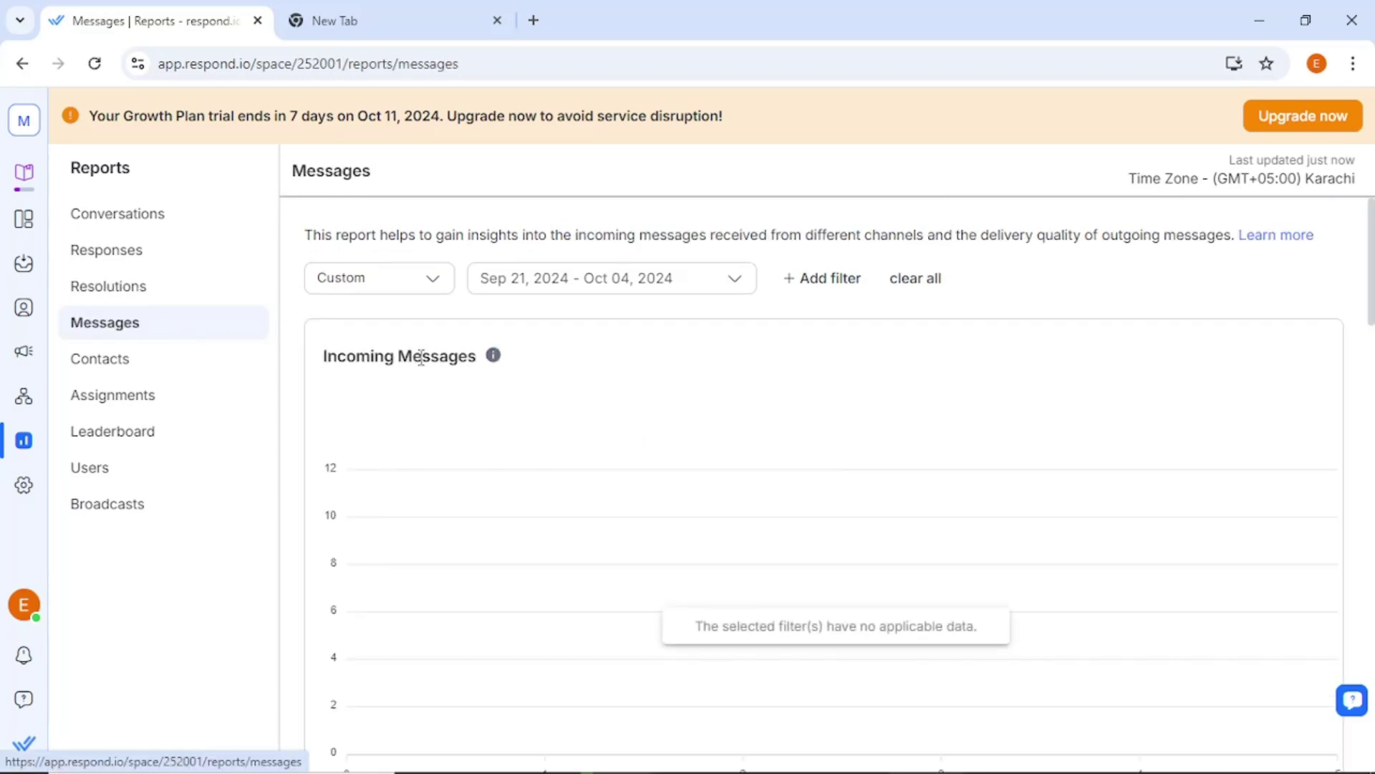
{"action": "scroll", "coordinate": [516, 395], "scroll_direction": "down", "scroll_amount": 5}
{"action": "scroll", "coordinate": [514, 394], "scroll_direction": "down", "scroll_amount": 1}
{"action": "scroll", "coordinate": [515, 396], "scroll_direction": "up", "scroll_amount": 7}
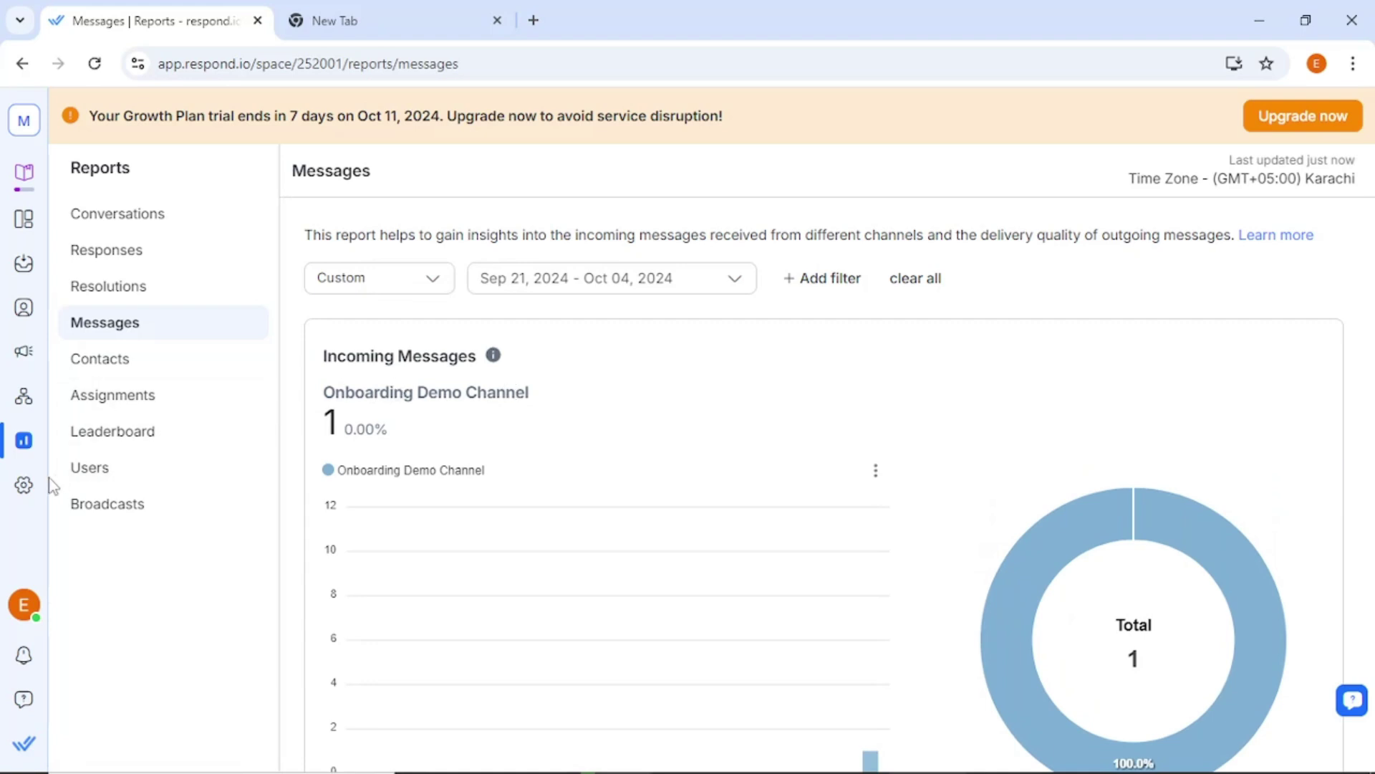
{"action": "left_click", "coordinate": [27, 484]}
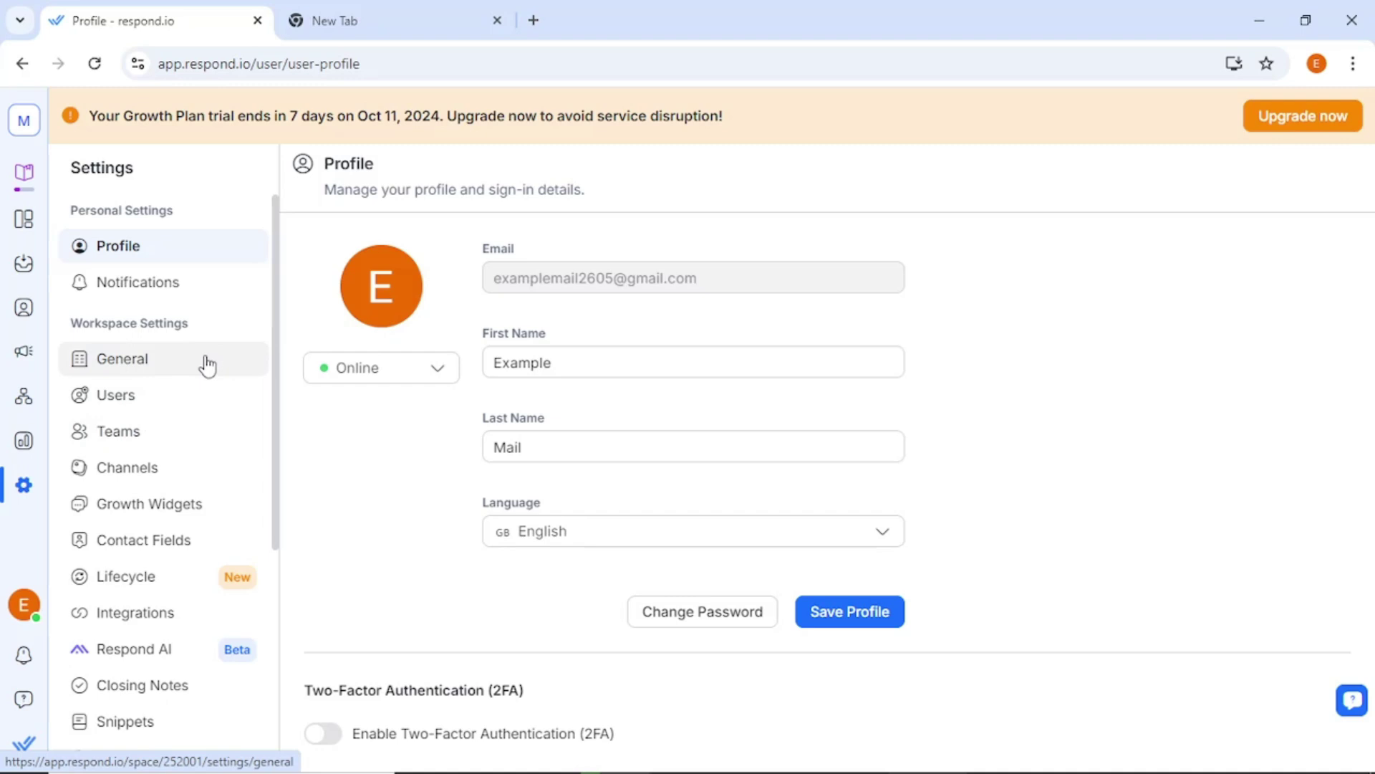
View the Users, Teams, Channels, Contact Fields, Integrations and Respond AI settings pages
{"action": "left_click", "coordinate": [162, 398]}
{"action": "left_click", "coordinate": [146, 432]}
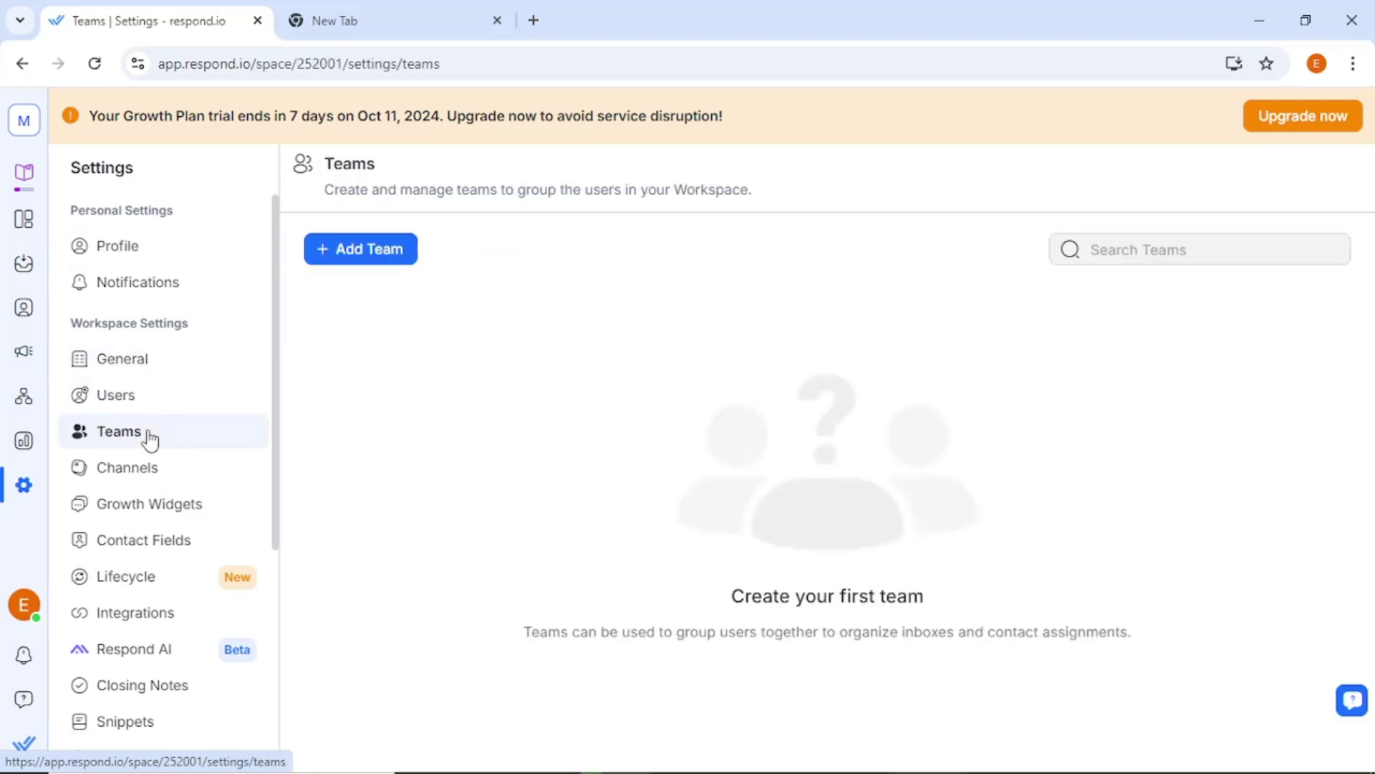
{"action": "left_click", "coordinate": [150, 467]}
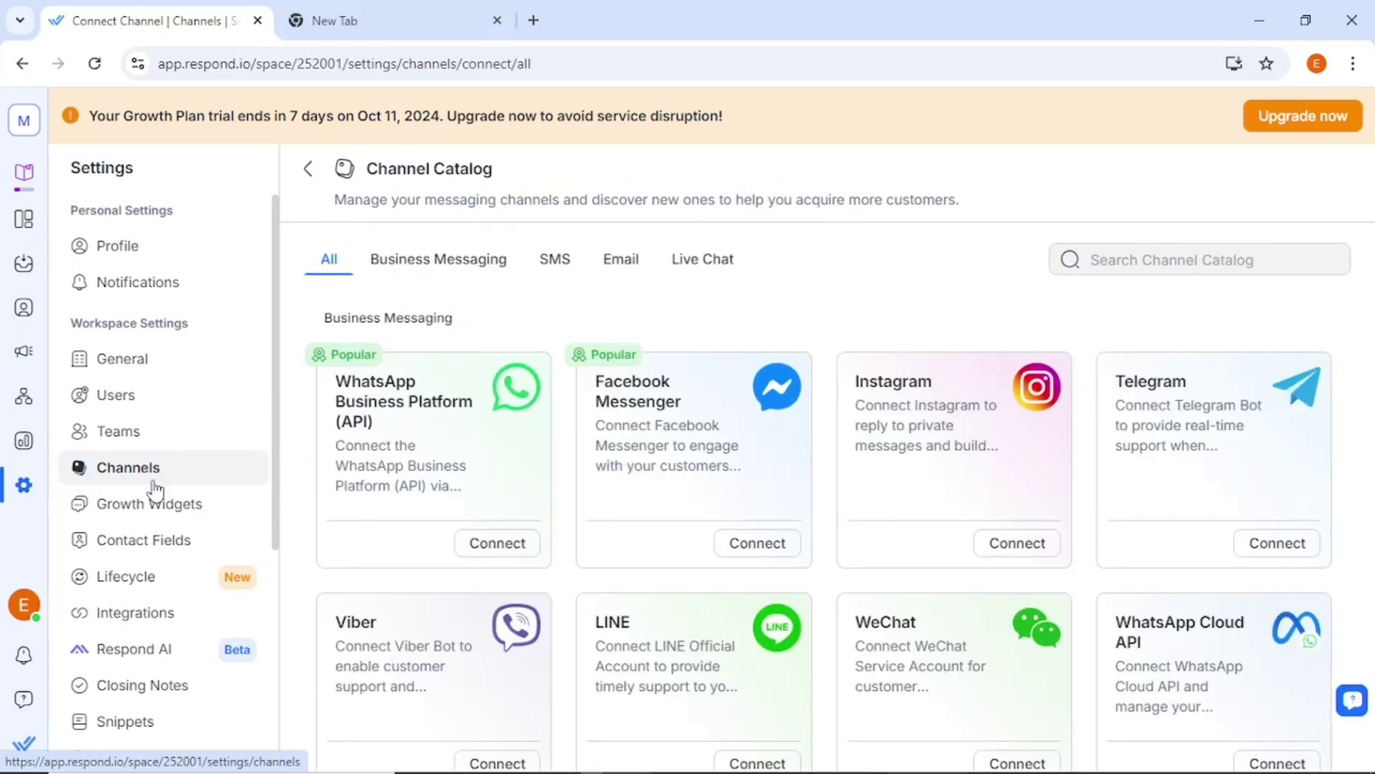
{"action": "left_click", "coordinate": [170, 539]}
{"action": "left_click", "coordinate": [169, 612]}
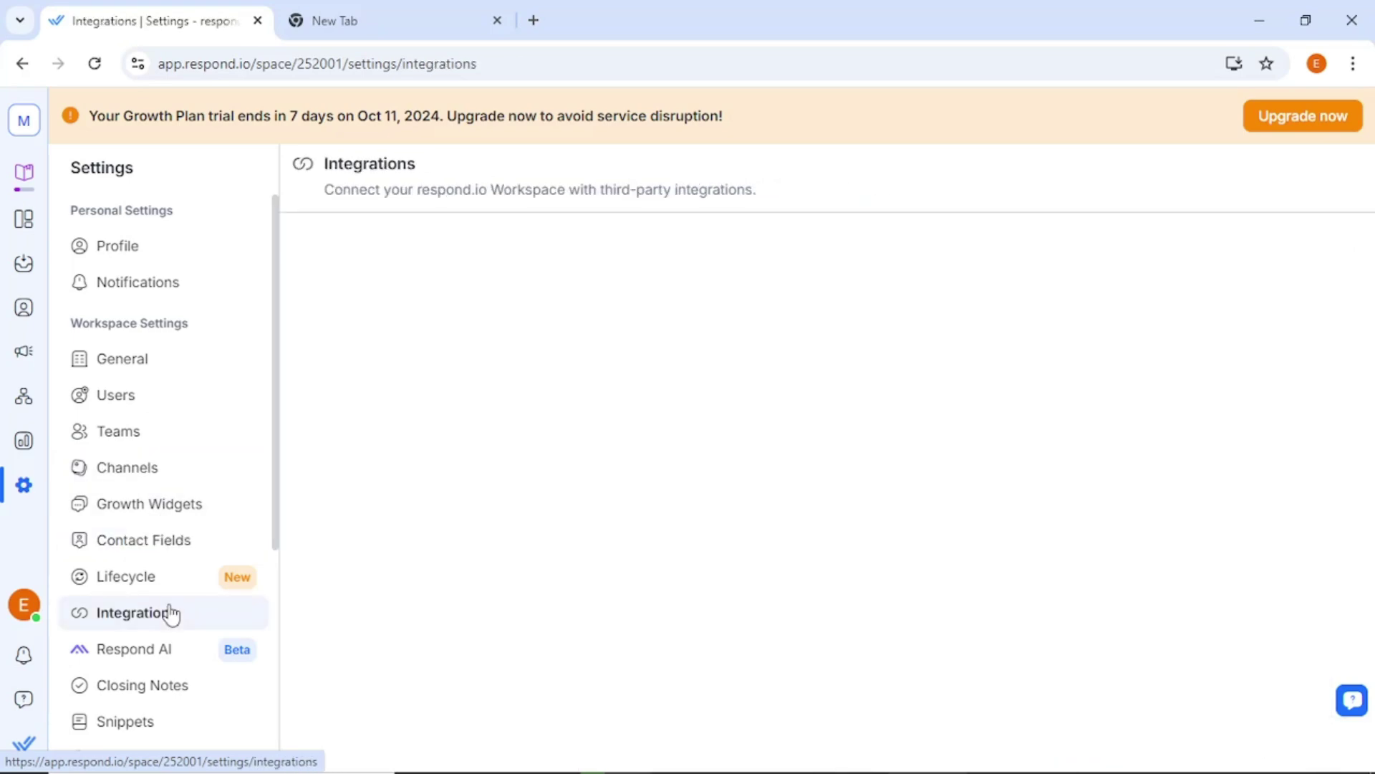
{"action": "left_click", "coordinate": [175, 651]}
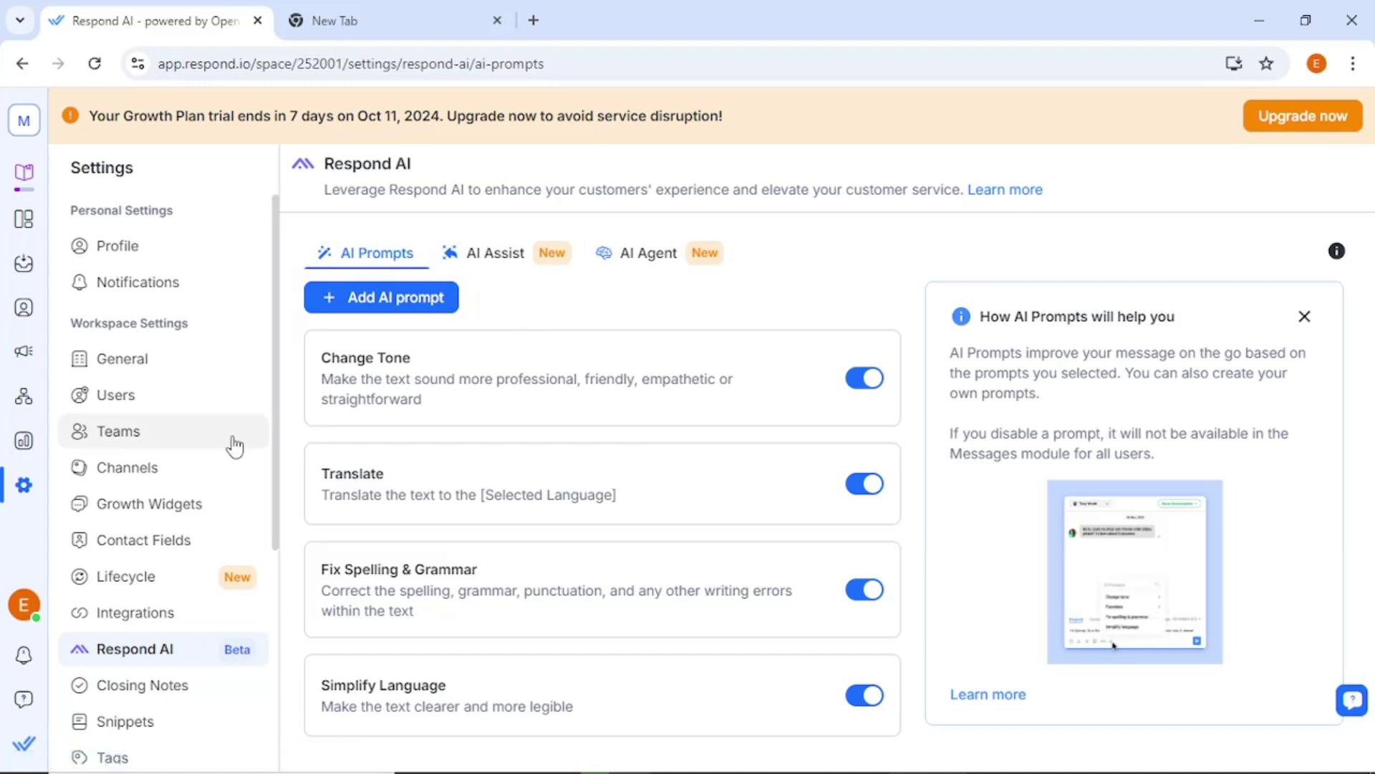
View Closing Notes, Snippets, Tags, Files, Data Export, Data Import and Security settings
{"action": "scroll", "coordinate": [235, 449], "scroll_direction": "down", "scroll_amount": 3}
{"action": "left_click", "coordinate": [153, 384]}
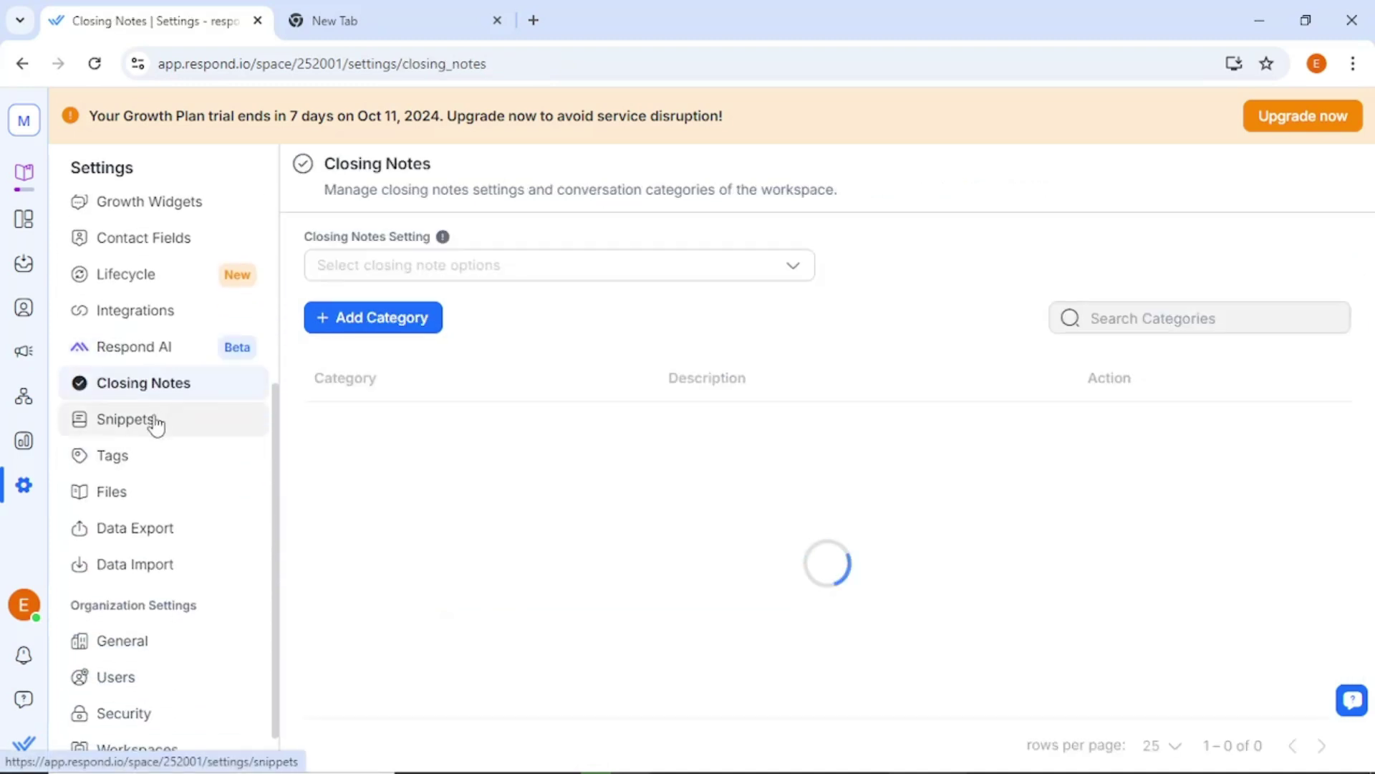
{"action": "left_click", "coordinate": [155, 422]}
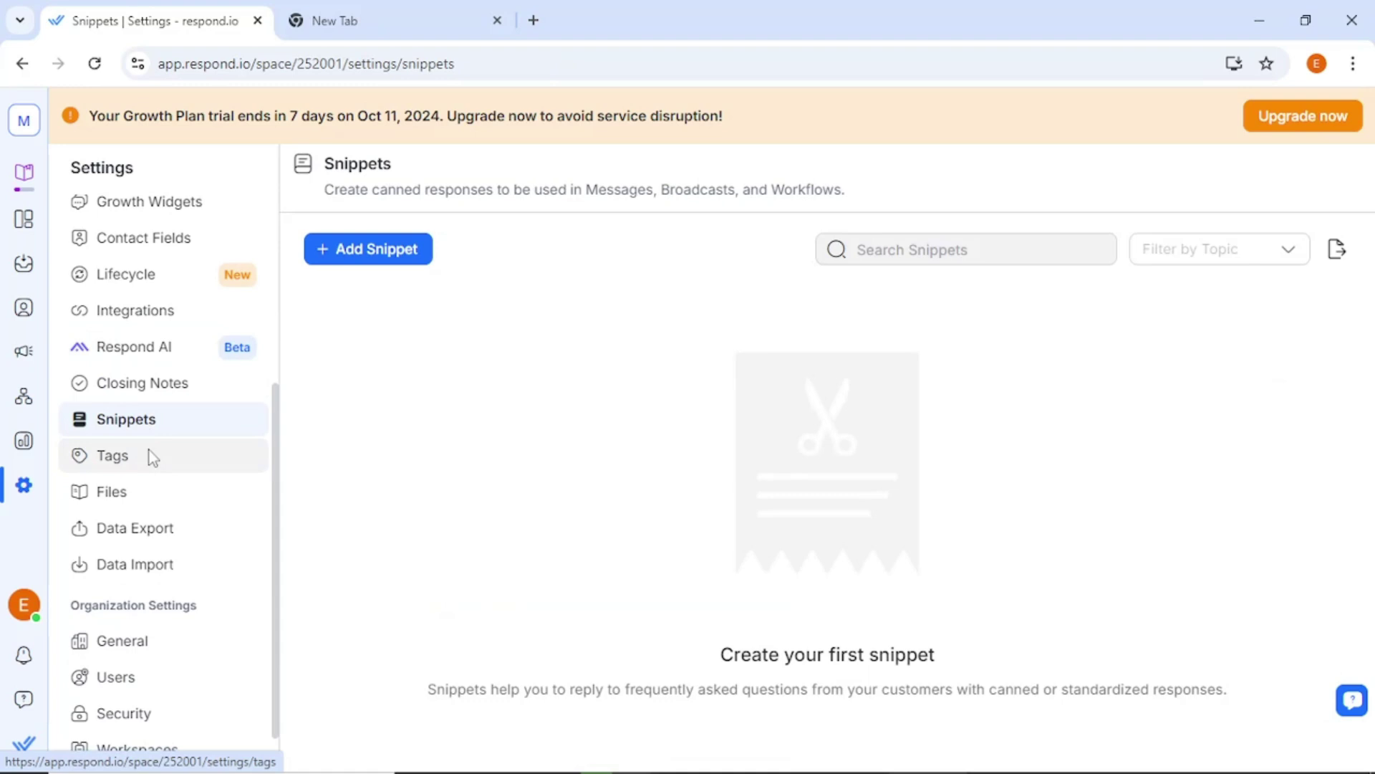
{"action": "left_click", "coordinate": [150, 456]}
{"action": "left_click", "coordinate": [141, 492]}
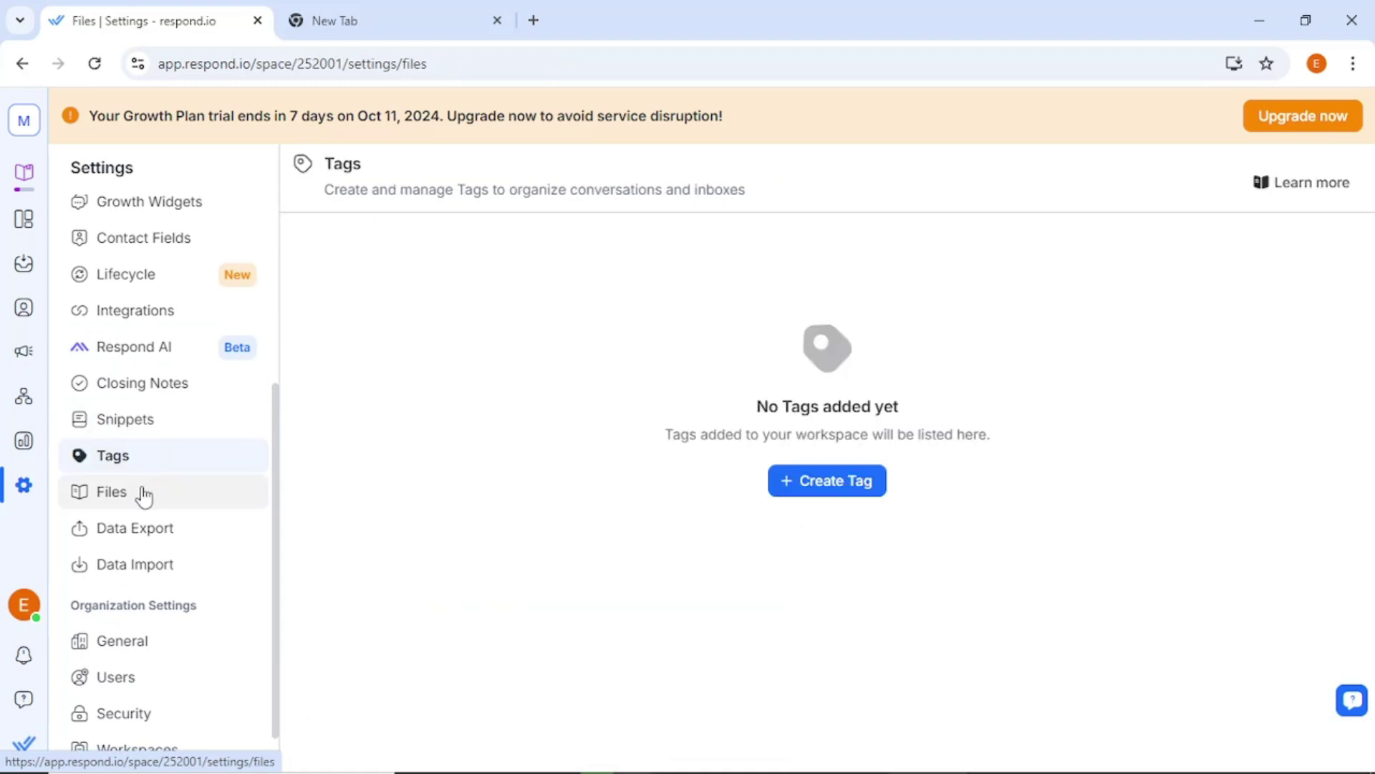
{"action": "left_click", "coordinate": [150, 536]}
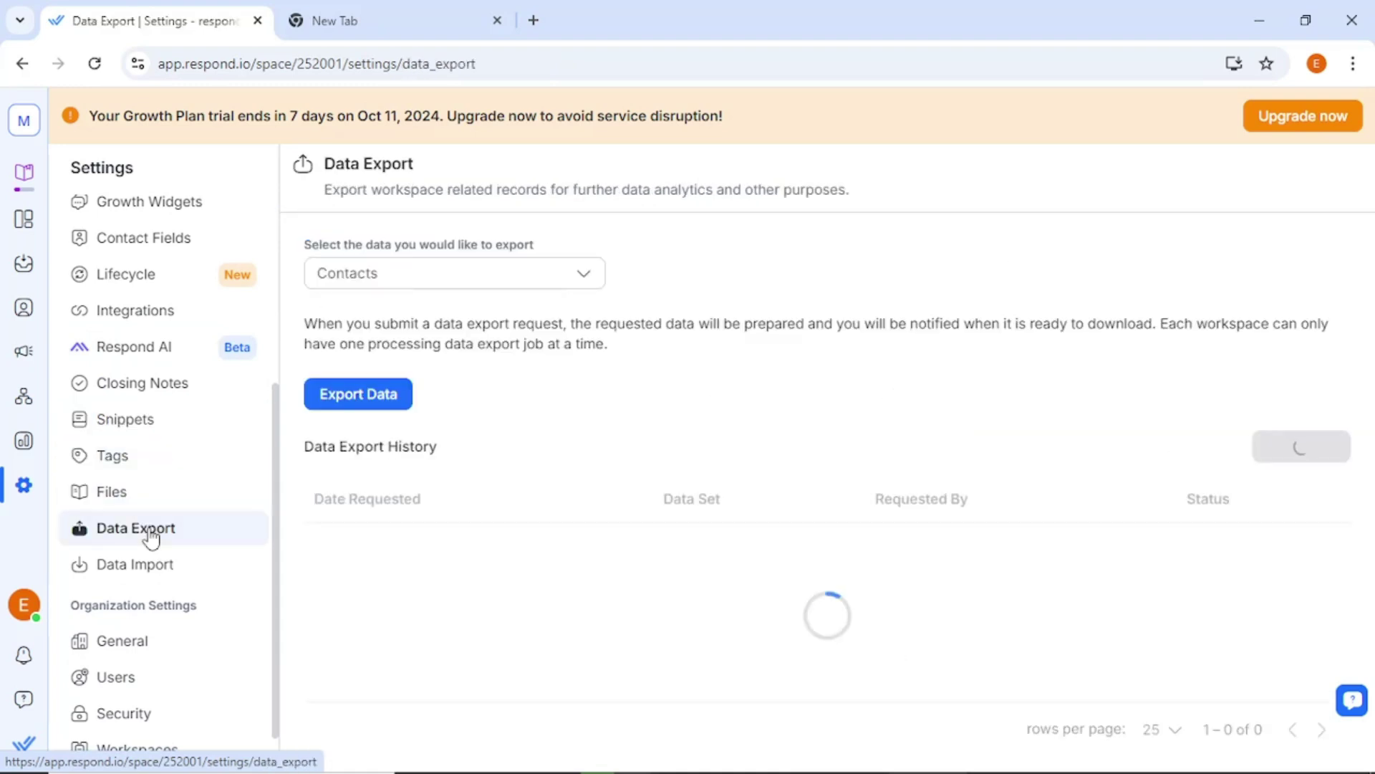
{"action": "left_click", "coordinate": [154, 570]}
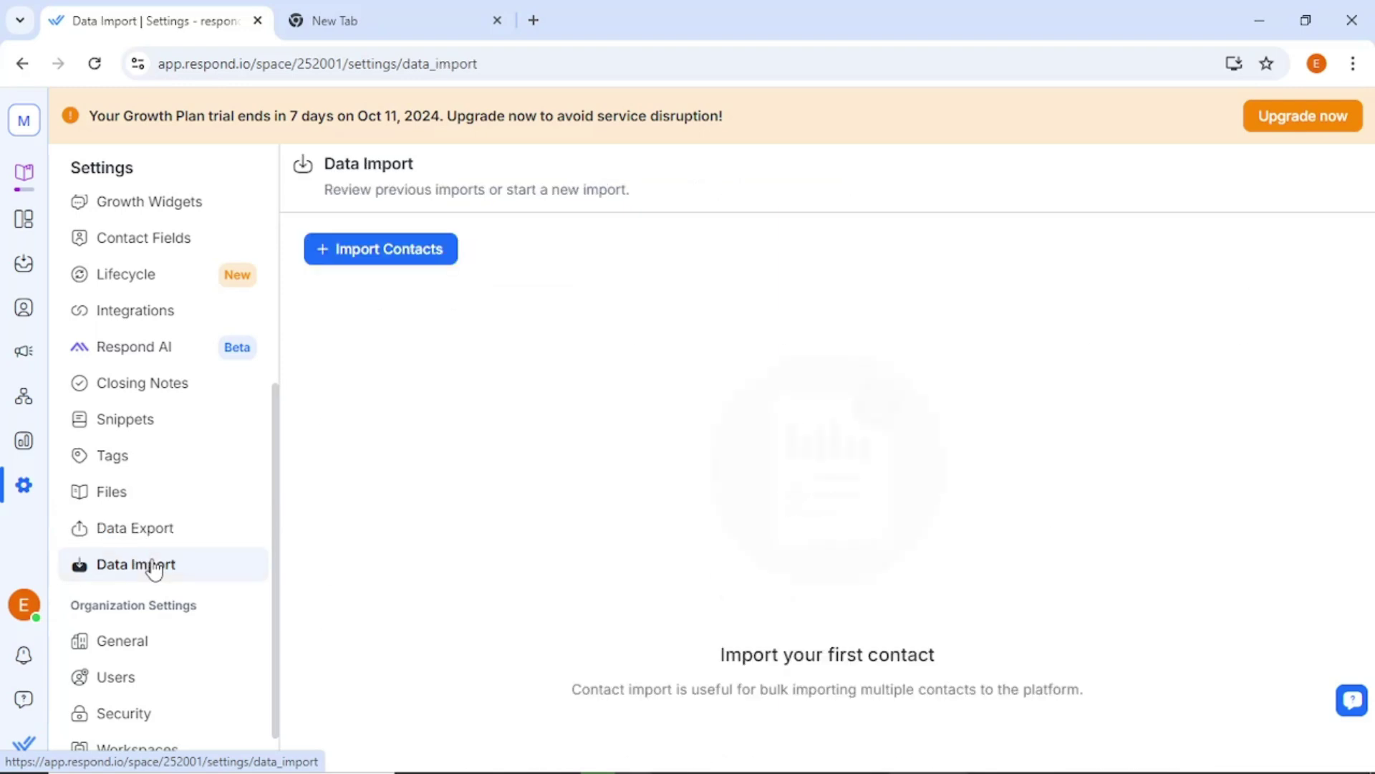
{"action": "scroll", "coordinate": [159, 571], "scroll_direction": "down", "scroll_amount": 1}
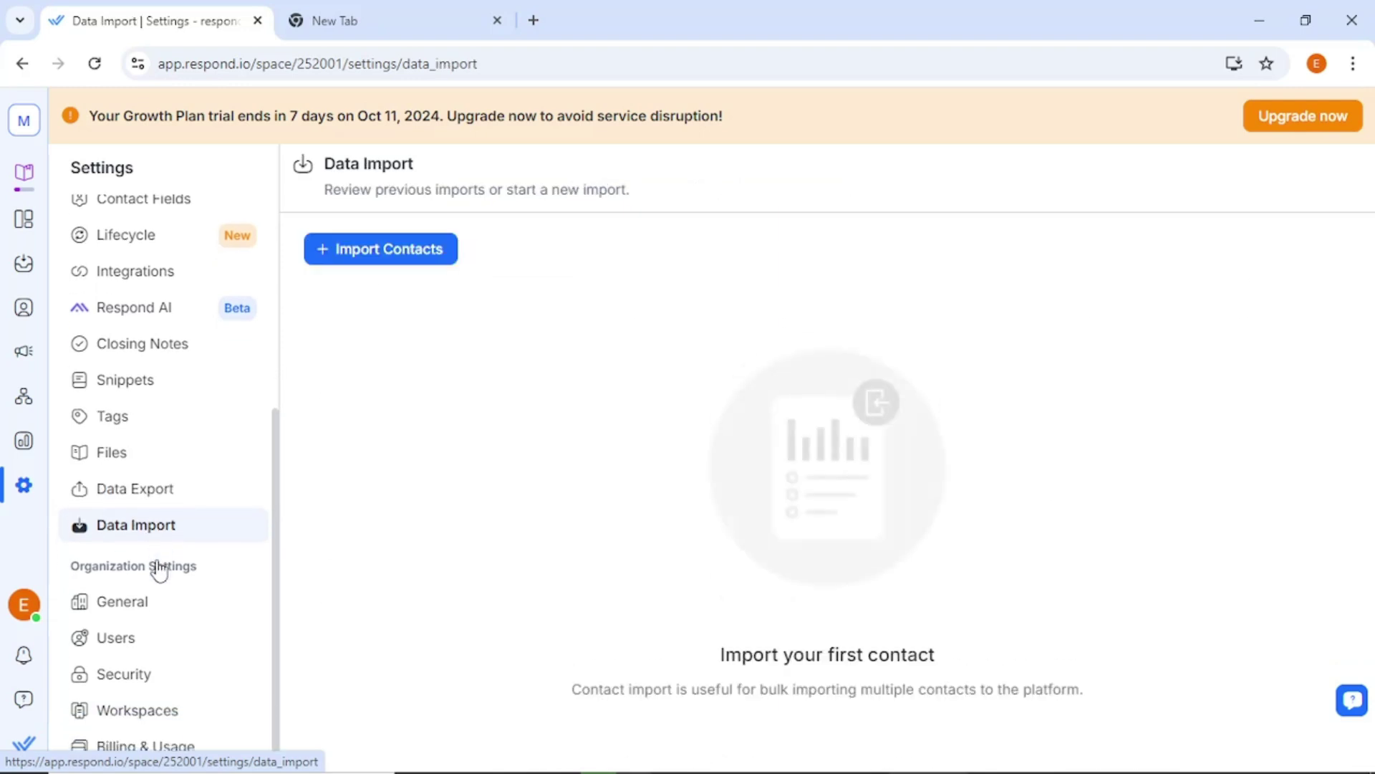
{"action": "left_click", "coordinate": [137, 683]}
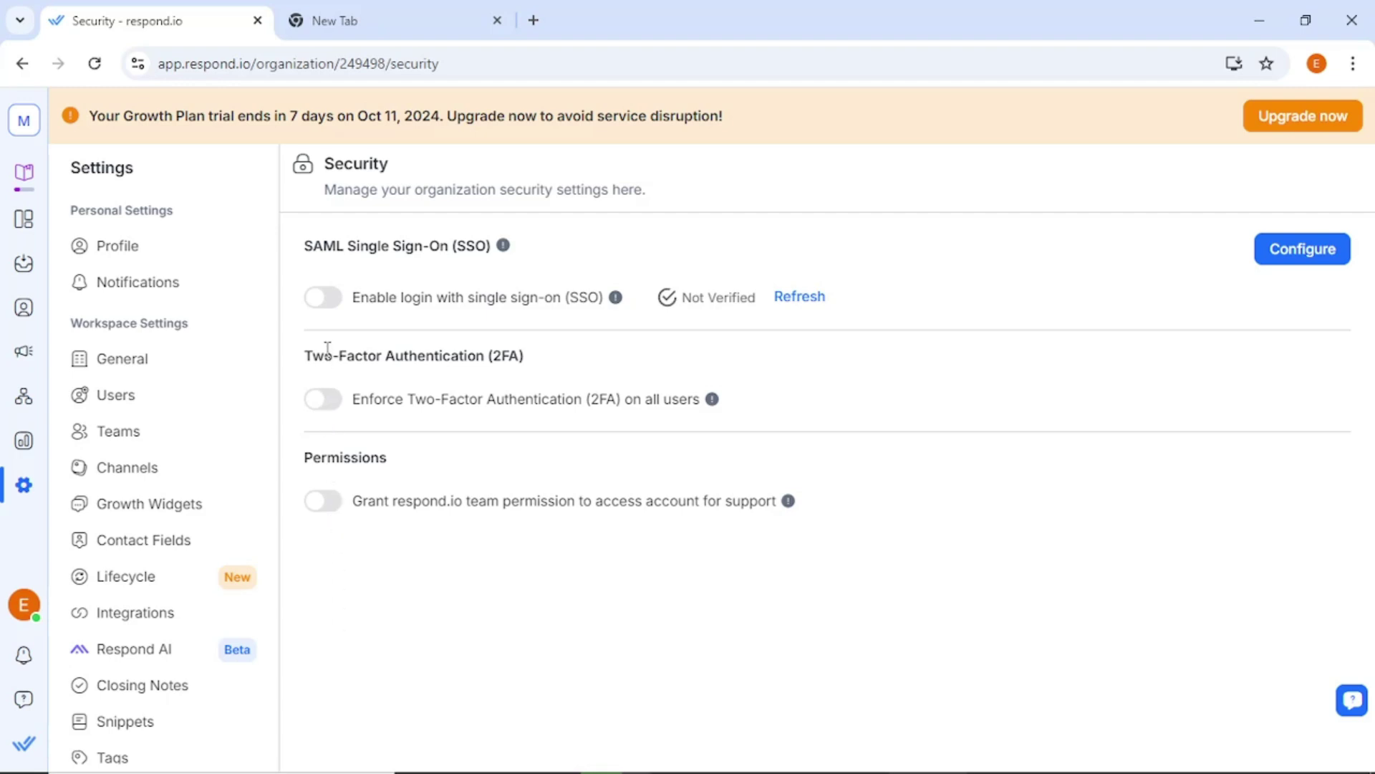
Check the notifications panel (nothing new) and the Help resources menu, then close the menu
{"action": "mouse_move", "coordinate": [24, 175]}
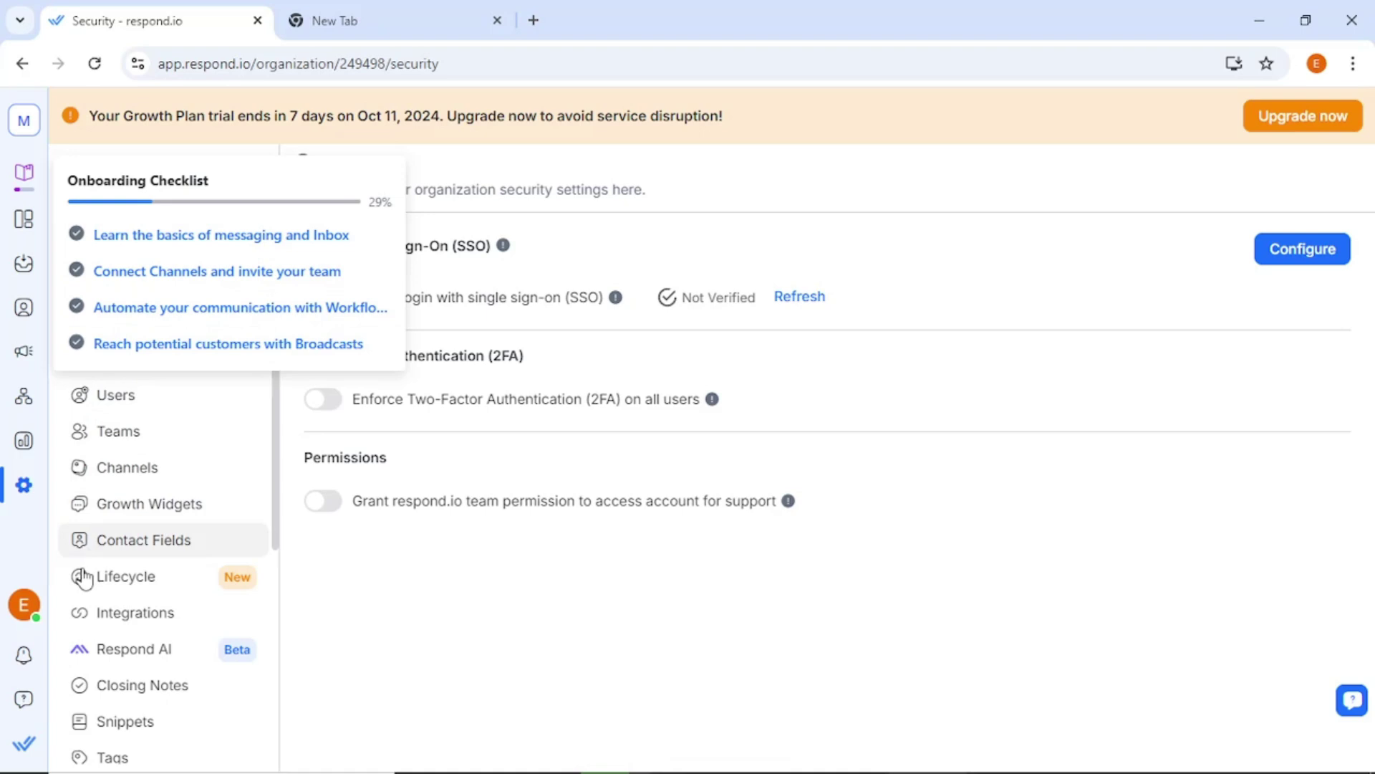
{"action": "left_click", "coordinate": [30, 655]}
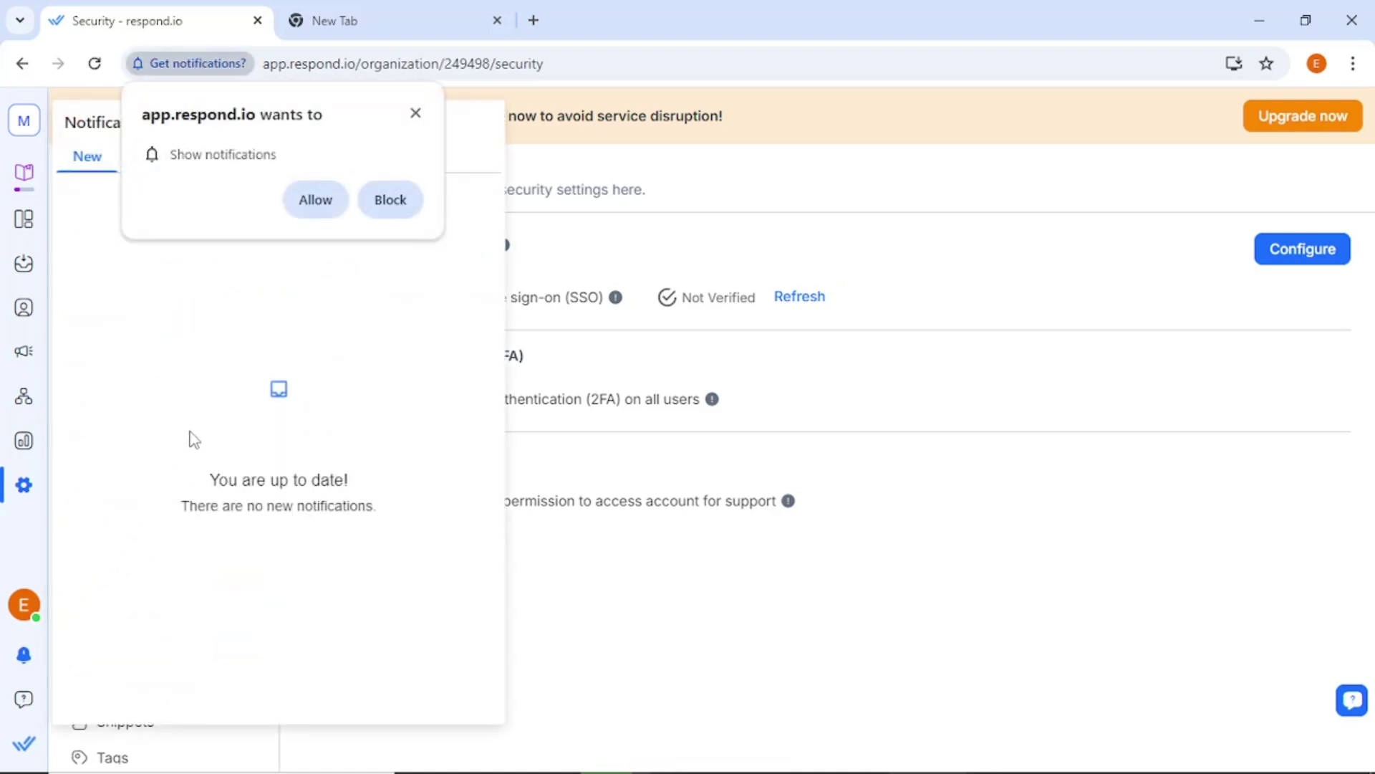
{"action": "left_click", "coordinate": [23, 698]}
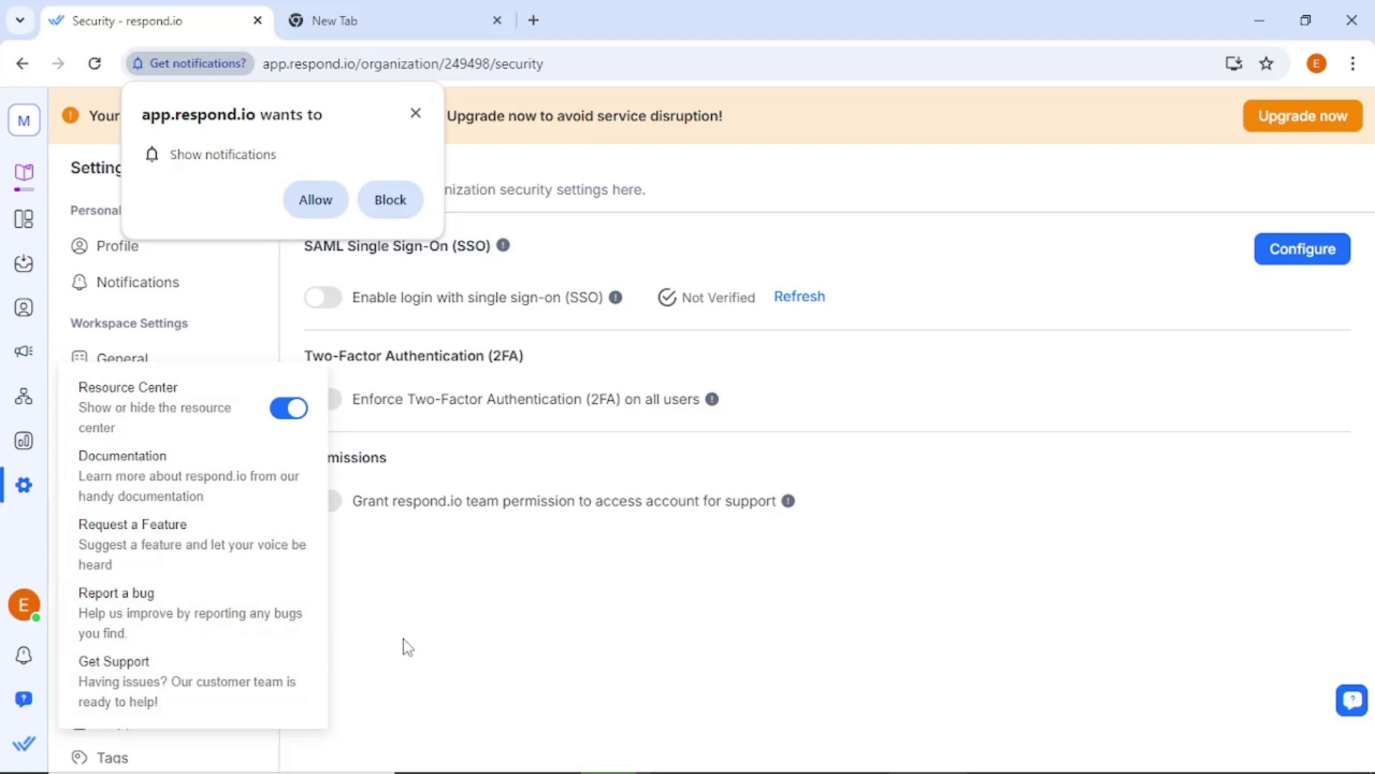
{"action": "left_click", "coordinate": [480, 645]}
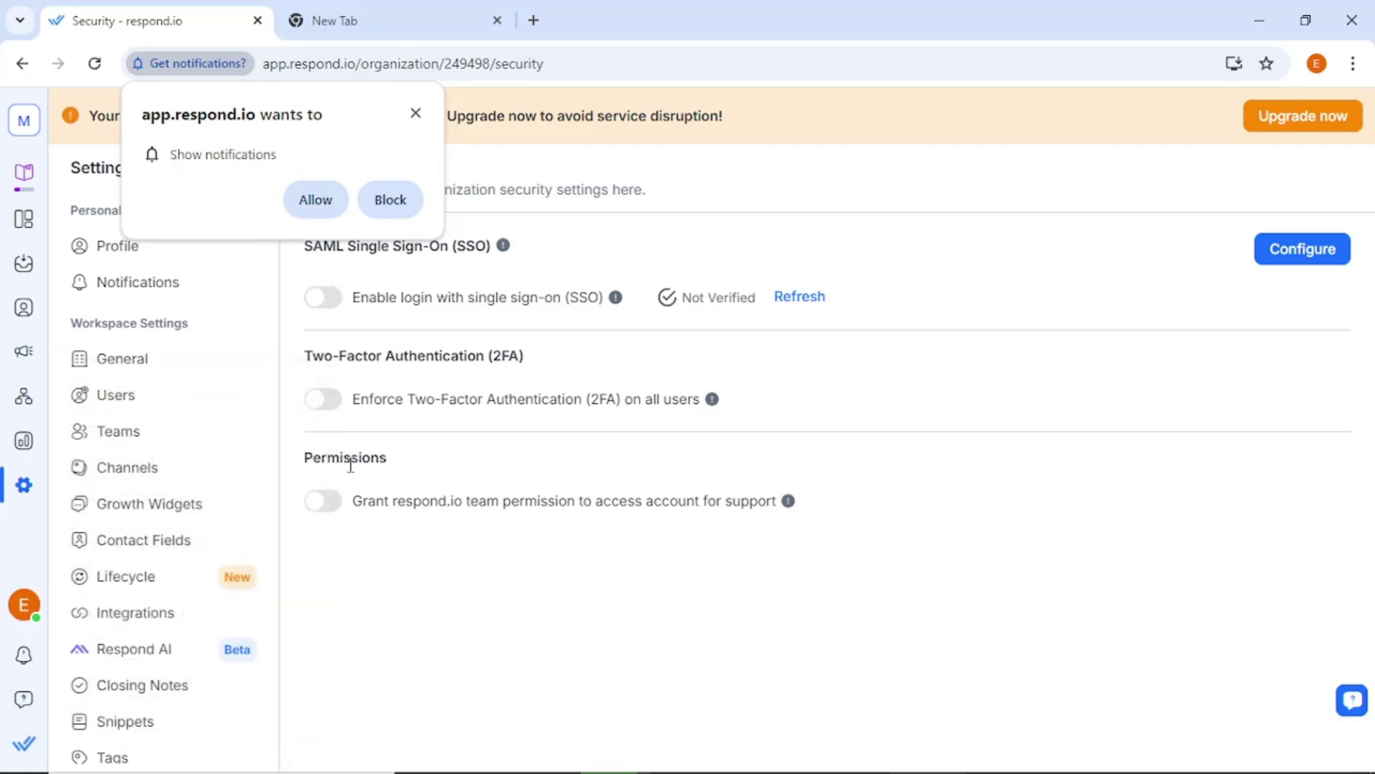
Return to the 29% onboarding checklist and dismiss the browser notification permission prompt
{"action": "left_click", "coordinate": [24, 192]}
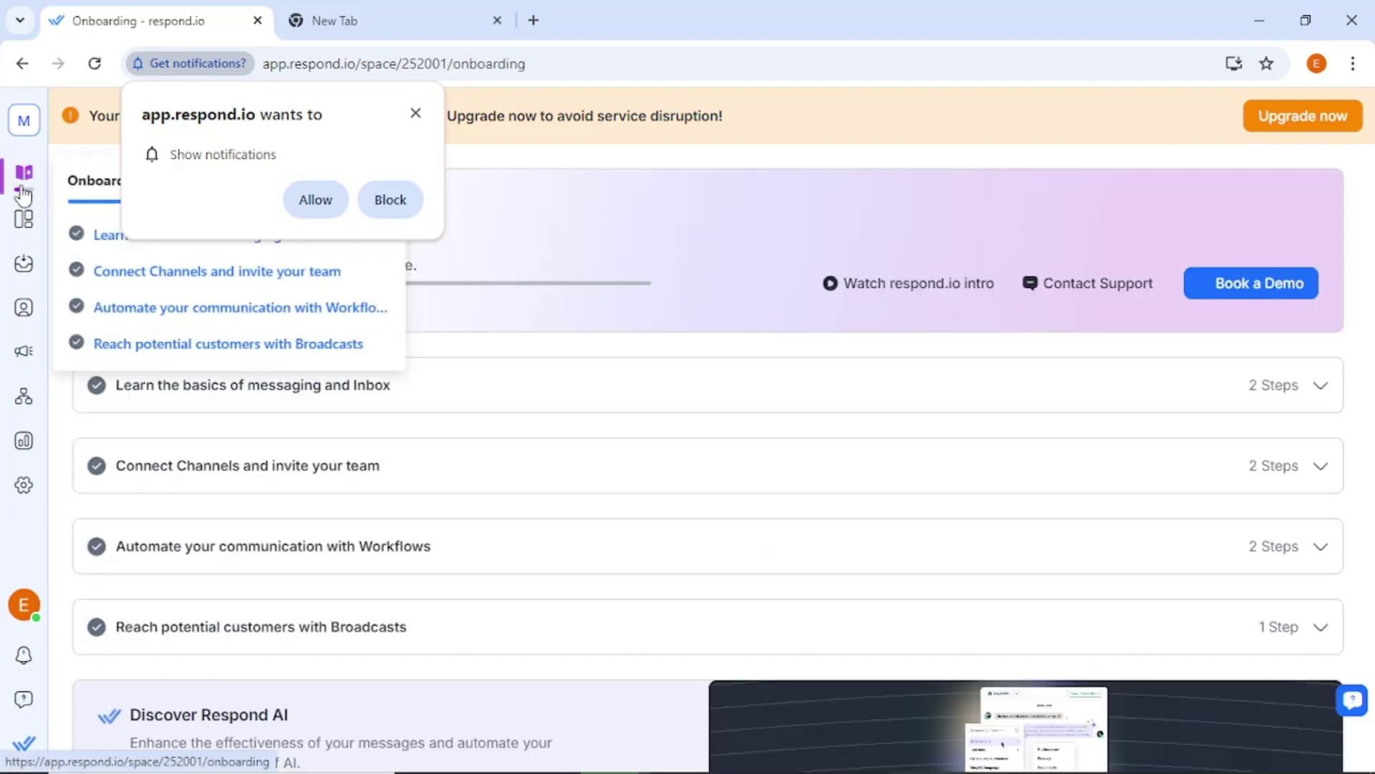
{"action": "scroll", "coordinate": [516, 398], "scroll_direction": "down", "scroll_amount": 5}
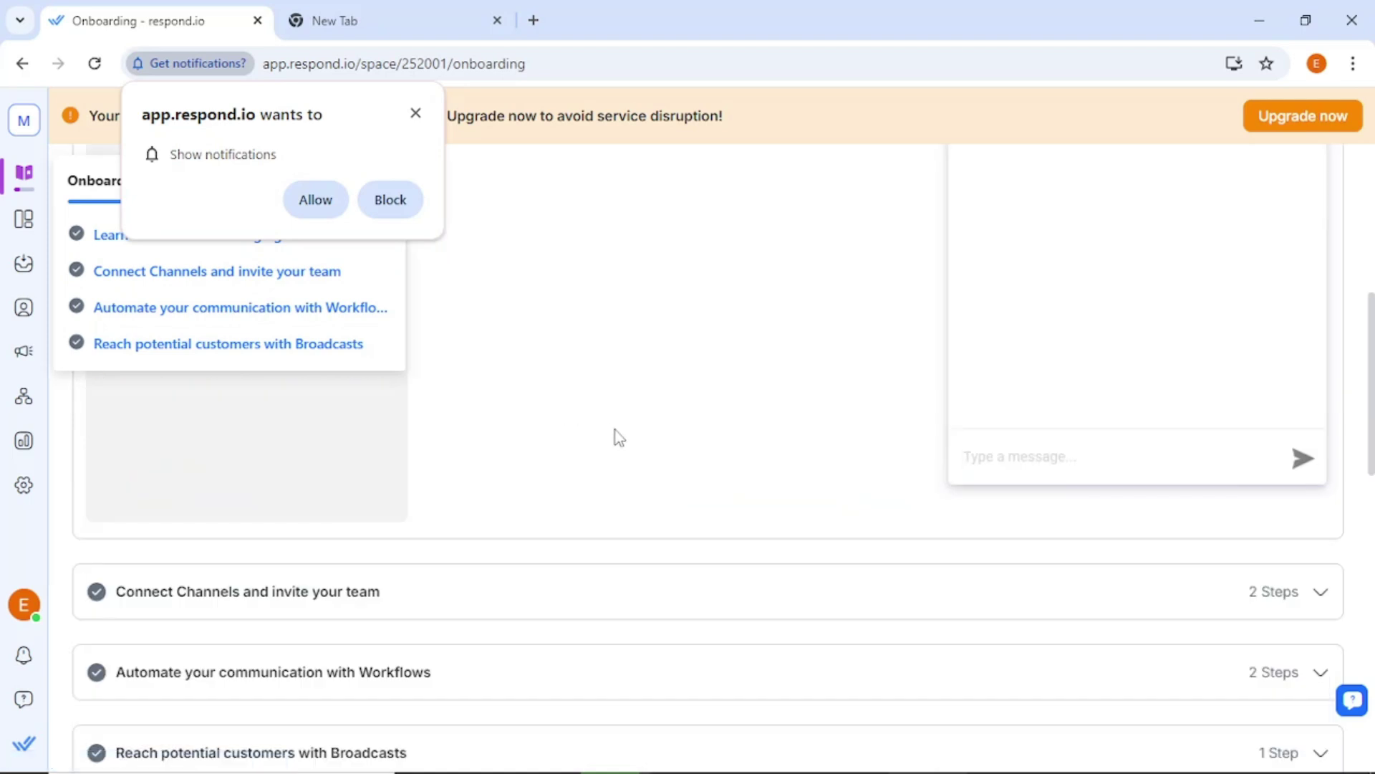
{"action": "scroll", "coordinate": [637, 473], "scroll_direction": "up", "scroll_amount": 5}
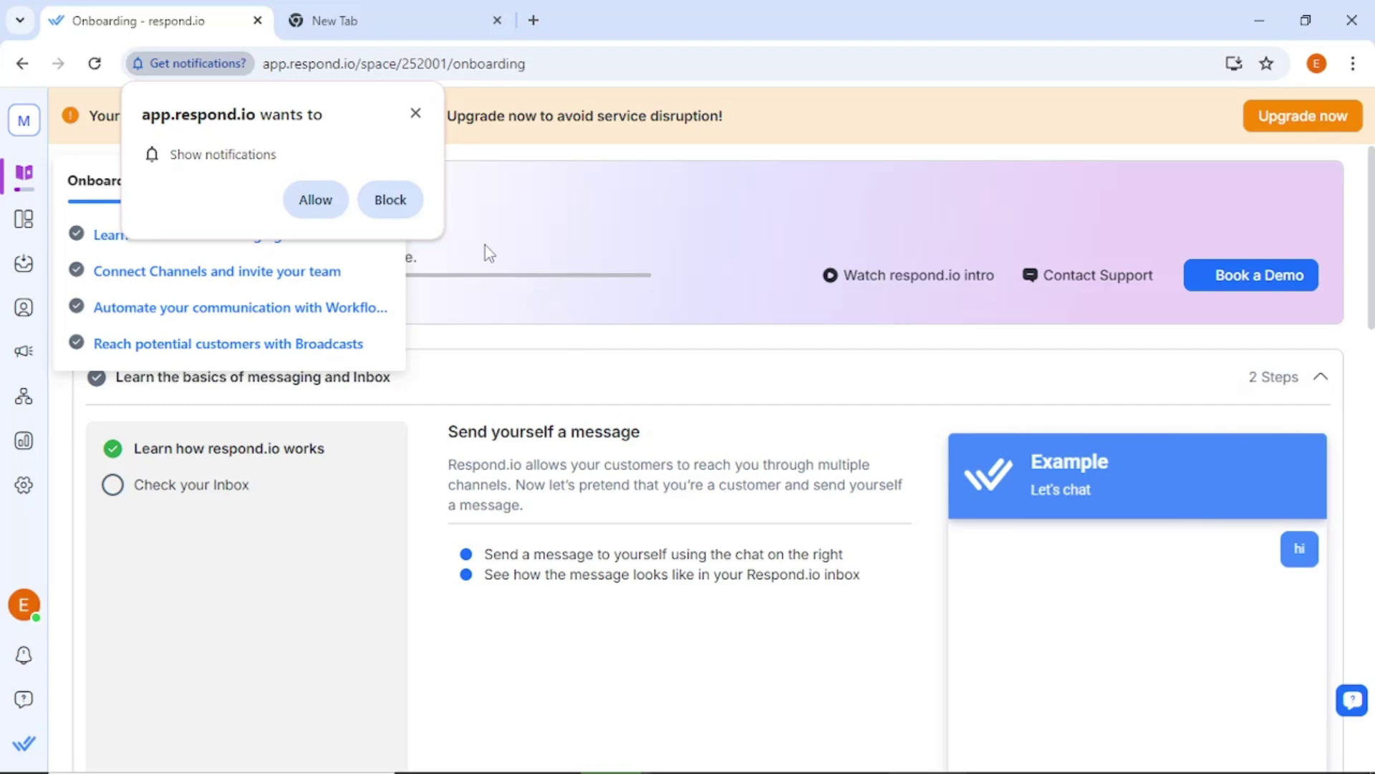
{"action": "left_click", "coordinate": [416, 114]}
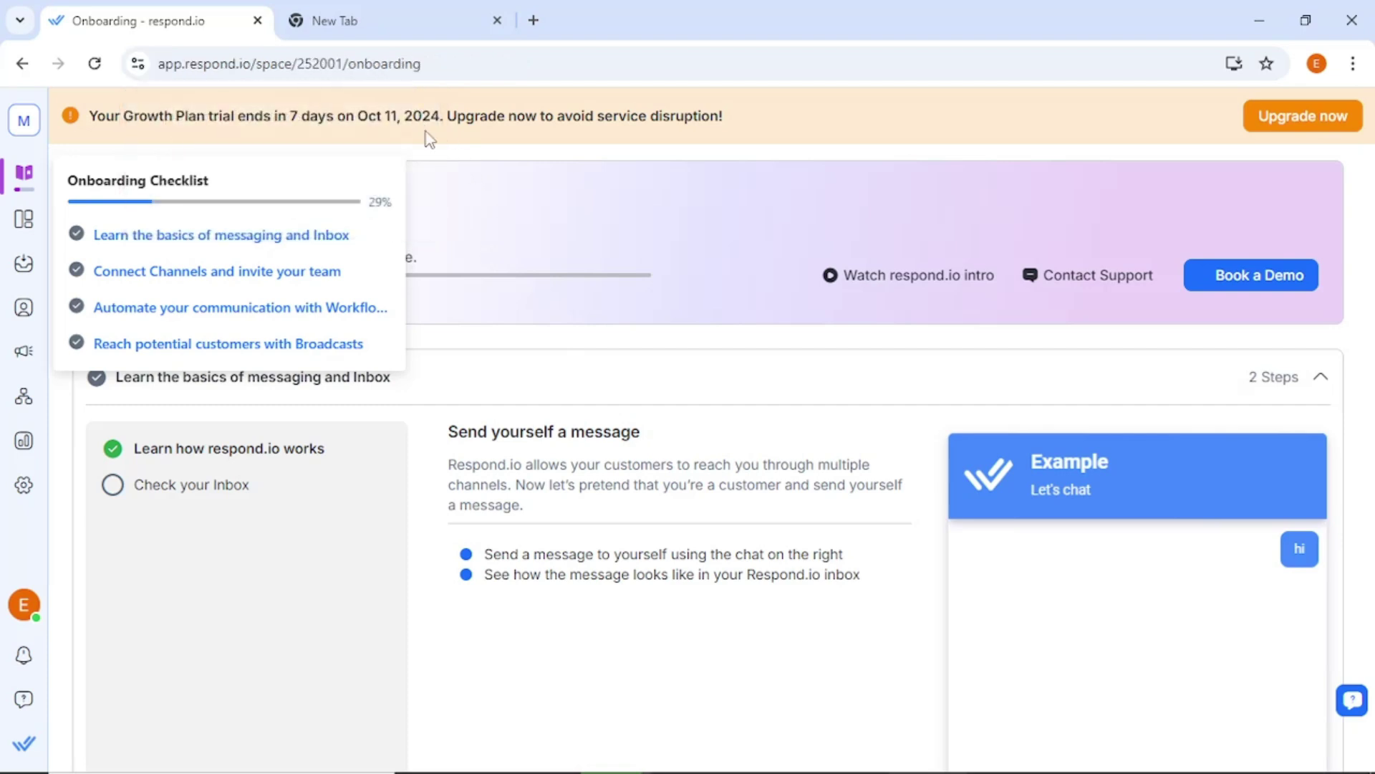